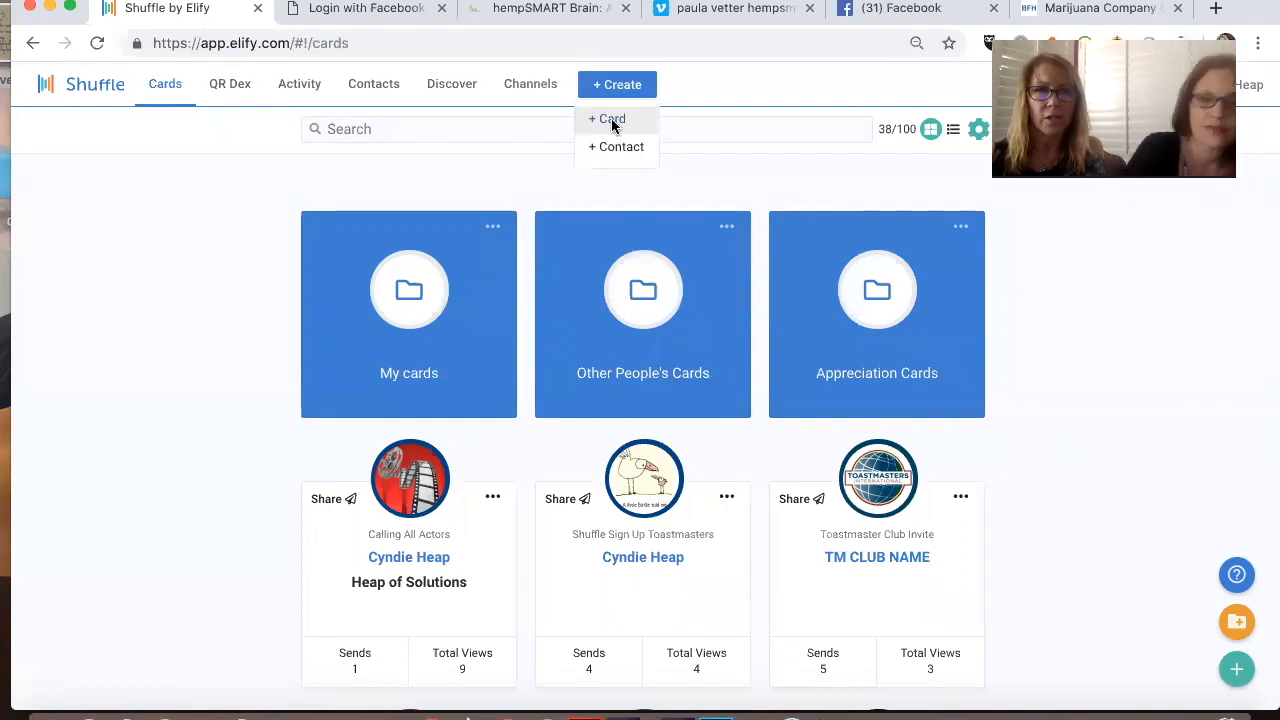
Step: Create a new card and choose Elify VBC Template 8 as its template
{"action": "left_click", "coordinate": [608, 119]}
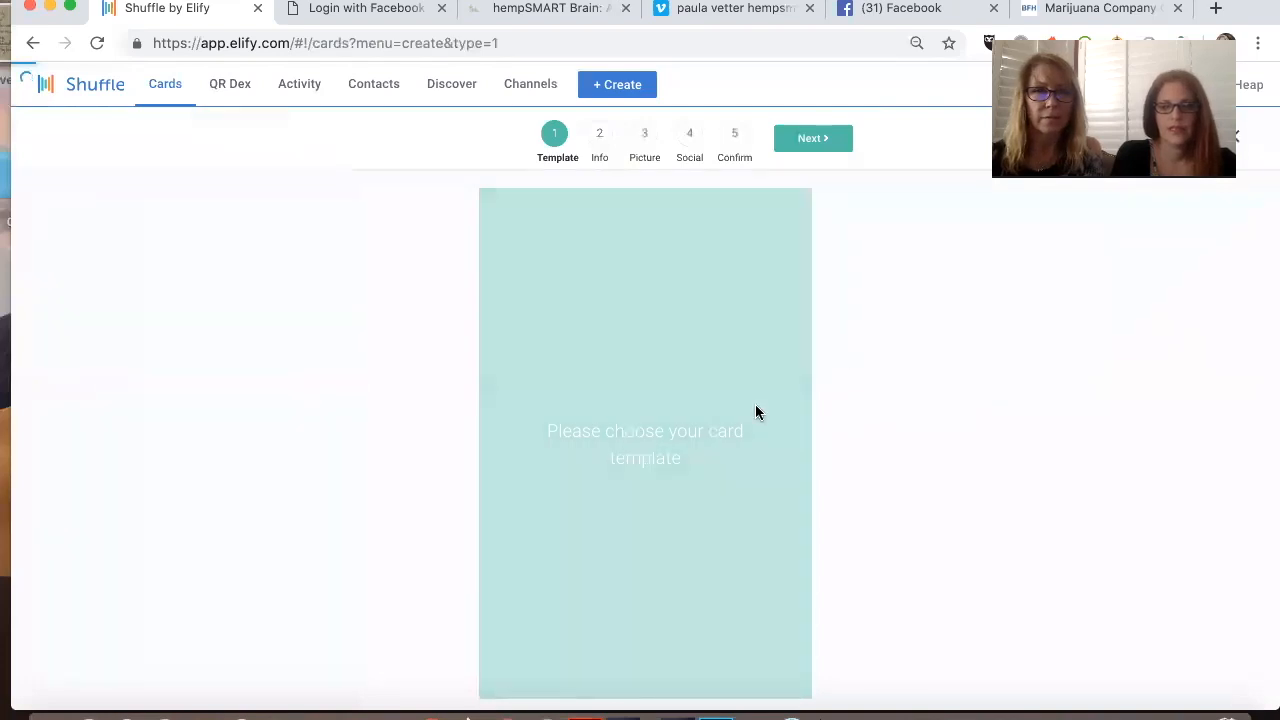
{"action": "left_click", "coordinate": [677, 332]}
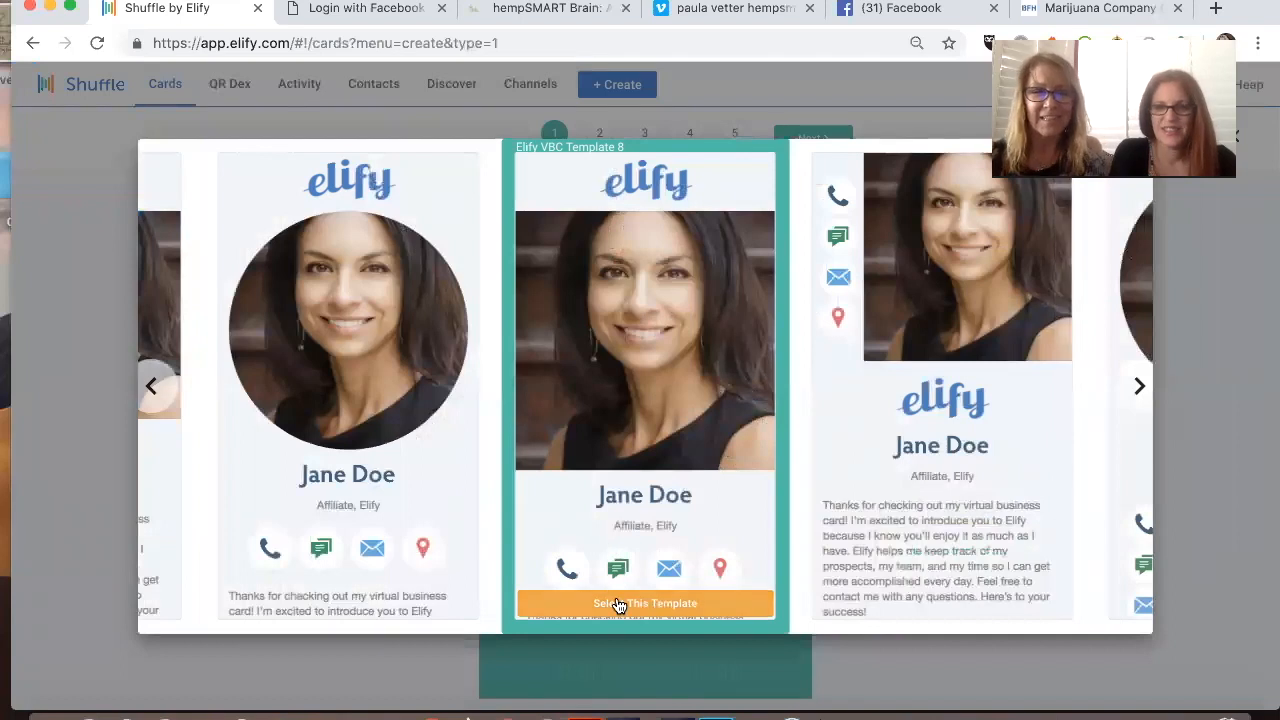
{"action": "left_click", "coordinate": [761, 594]}
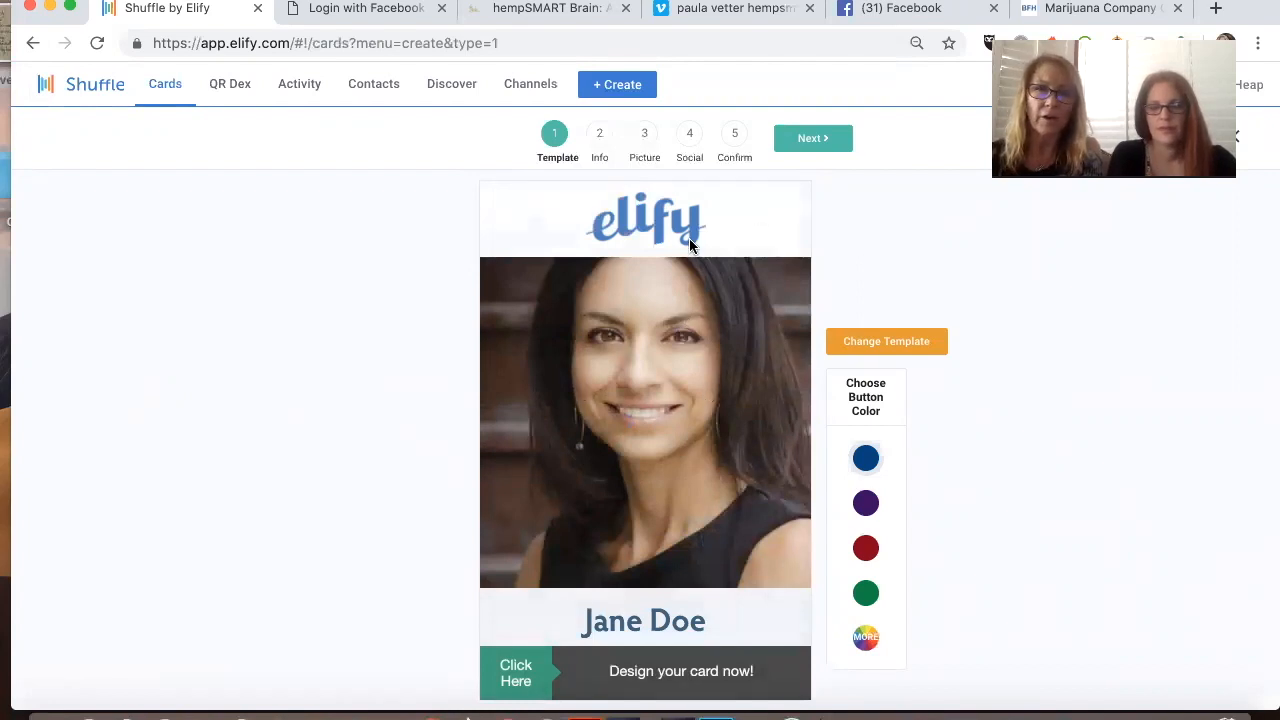
Step: Review the template preview and set the card's button color to black (#000000)
{"action": "scroll", "coordinate": [685, 341], "scroll_direction": "down", "scroll_amount": 3}
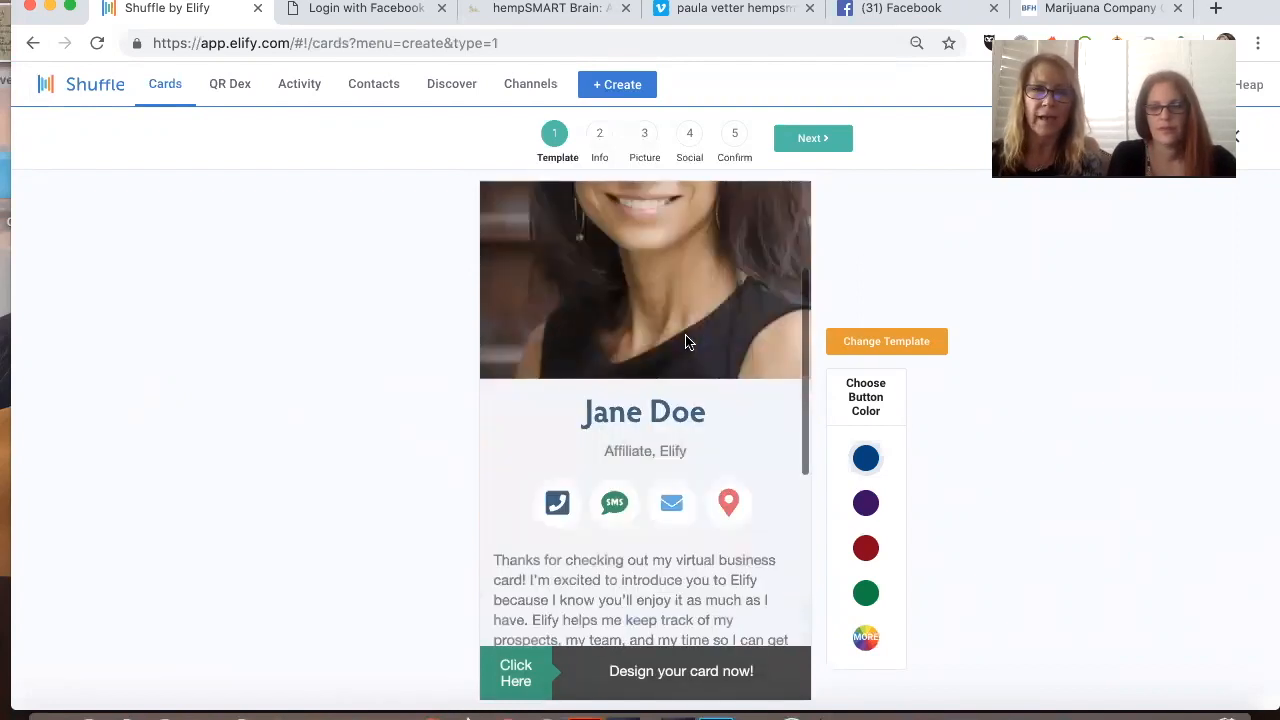
{"action": "scroll", "coordinate": [685, 341], "scroll_direction": "down", "scroll_amount": 3}
{"action": "scroll", "coordinate": [700, 338], "scroll_direction": "up", "scroll_amount": 6}
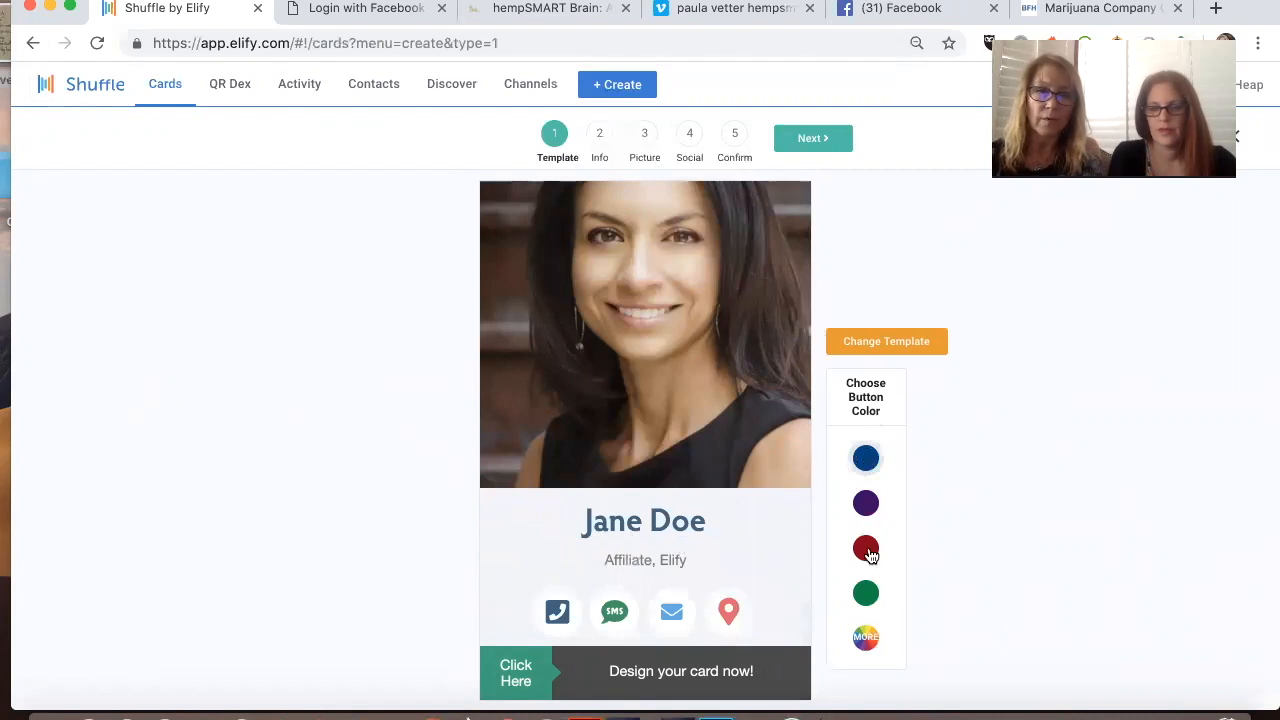
{"action": "left_click", "coordinate": [866, 639]}
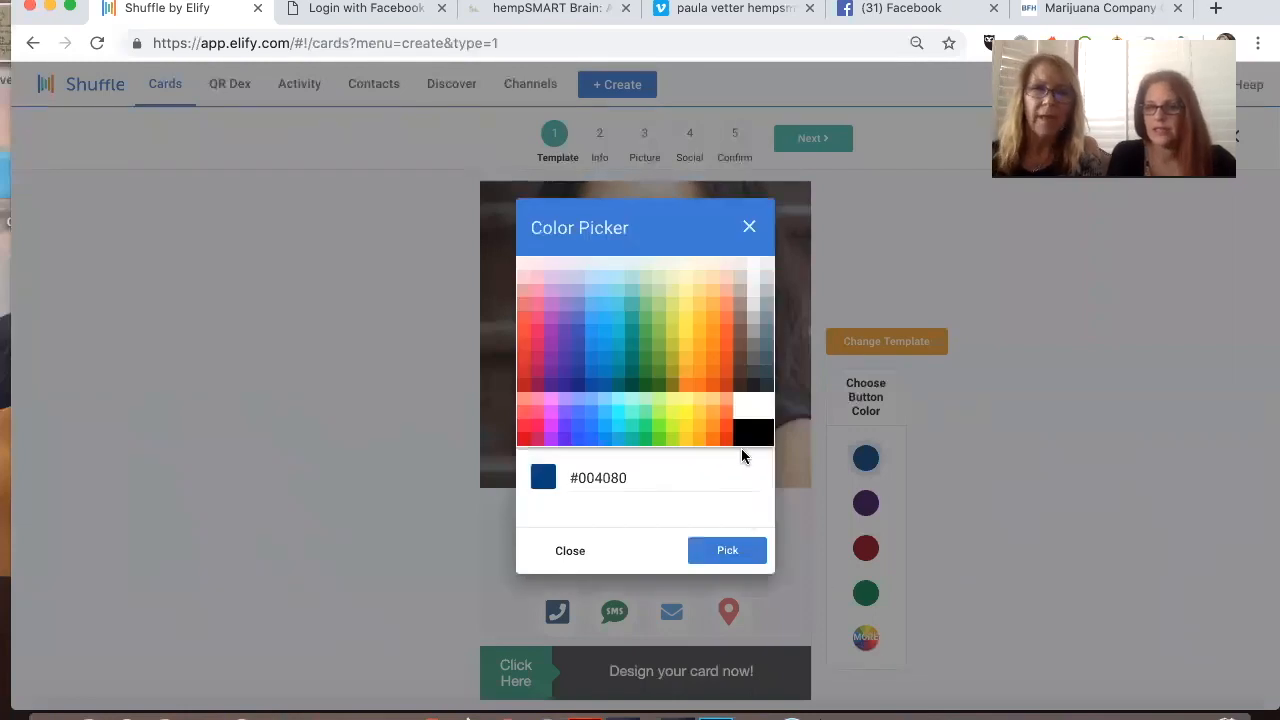
{"action": "left_click", "coordinate": [750, 433]}
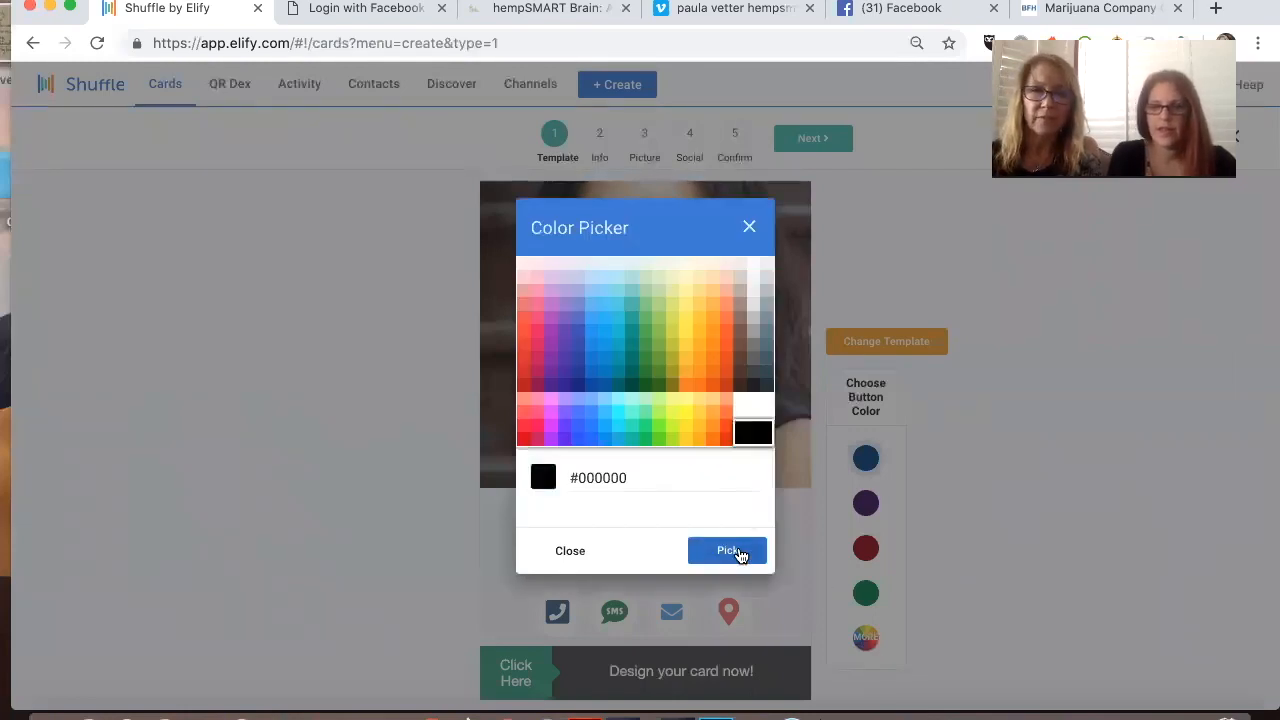
{"action": "left_click", "coordinate": [740, 553]}
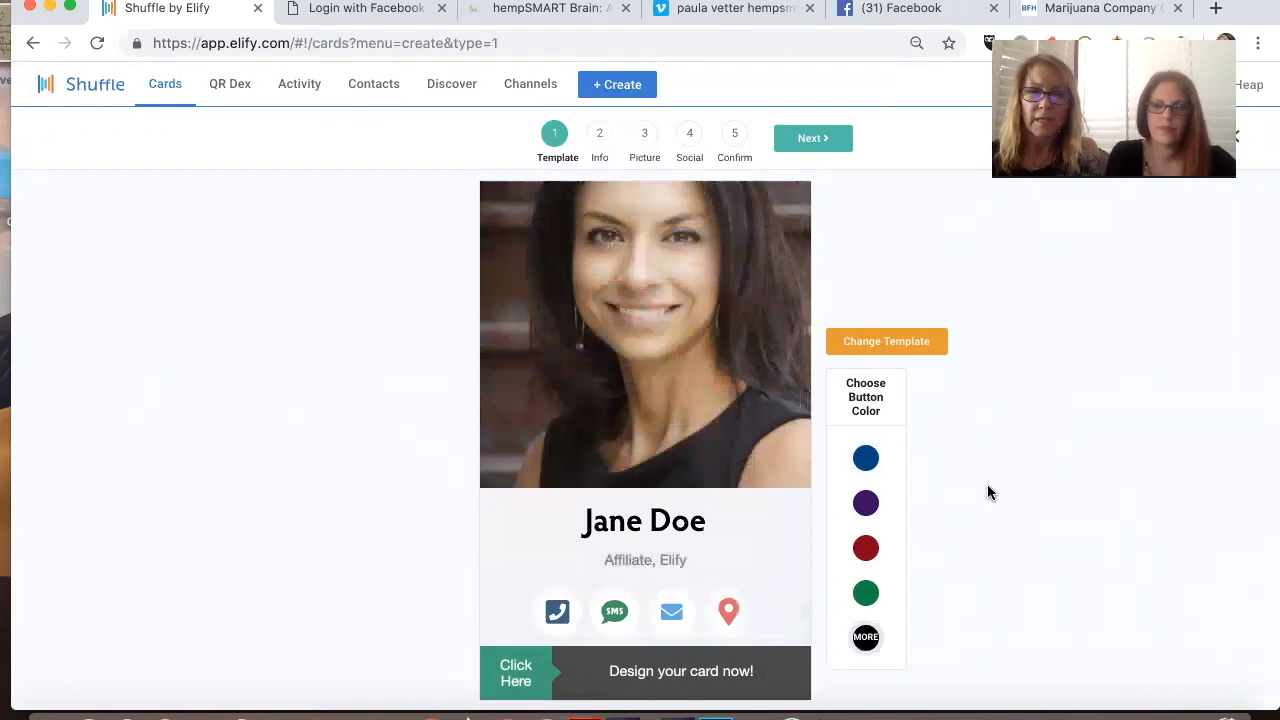
Step: Advance to the card's Info stage and fill the form with the saved profile information
{"action": "left_click", "coordinate": [815, 140]}
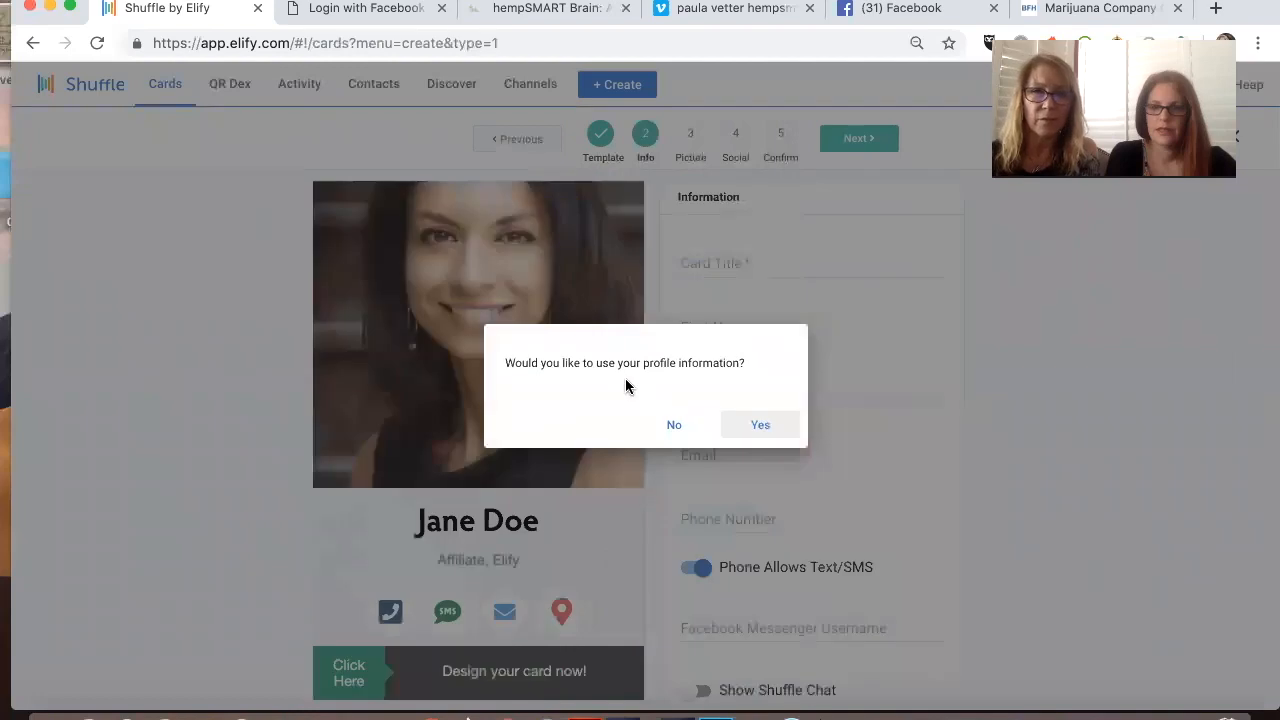
{"action": "left_click", "coordinate": [743, 436]}
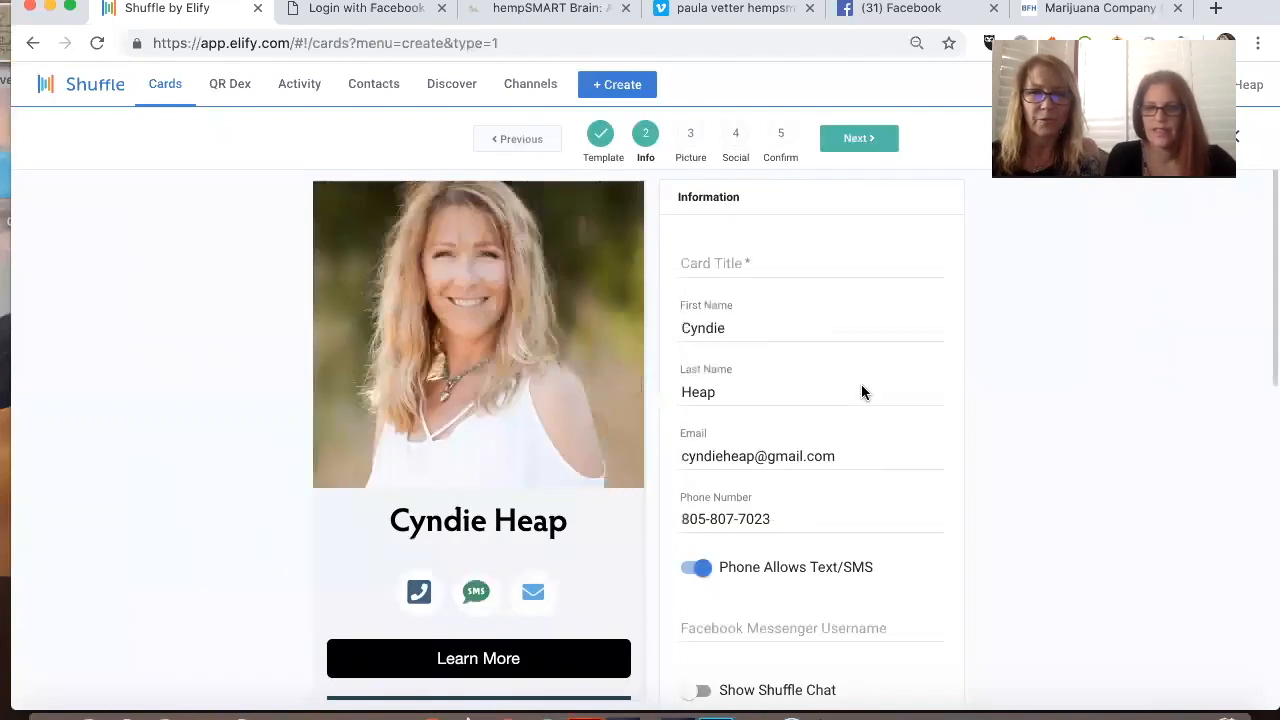
{"action": "scroll", "coordinate": [862, 390], "scroll_direction": "down", "scroll_amount": 2}
{"action": "scroll", "coordinate": [862, 388], "scroll_direction": "down", "scroll_amount": 4}
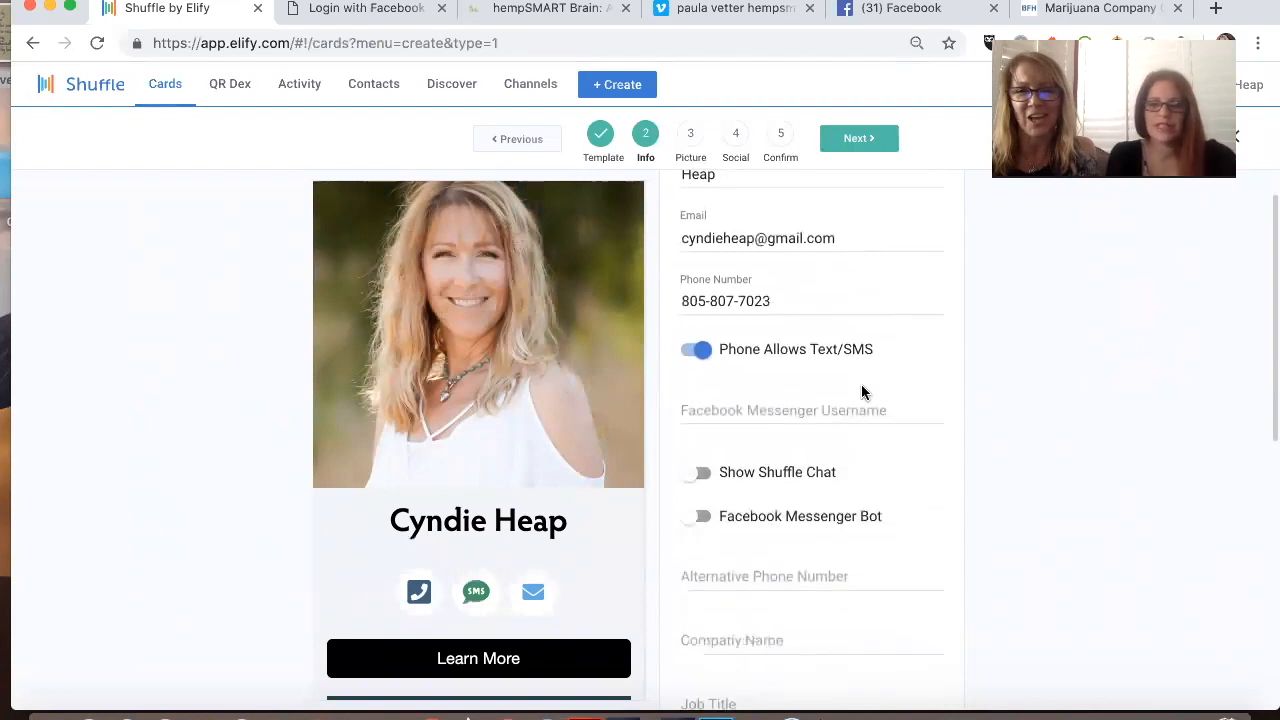
{"action": "scroll", "coordinate": [861, 386], "scroll_direction": "up", "scroll_amount": 5}
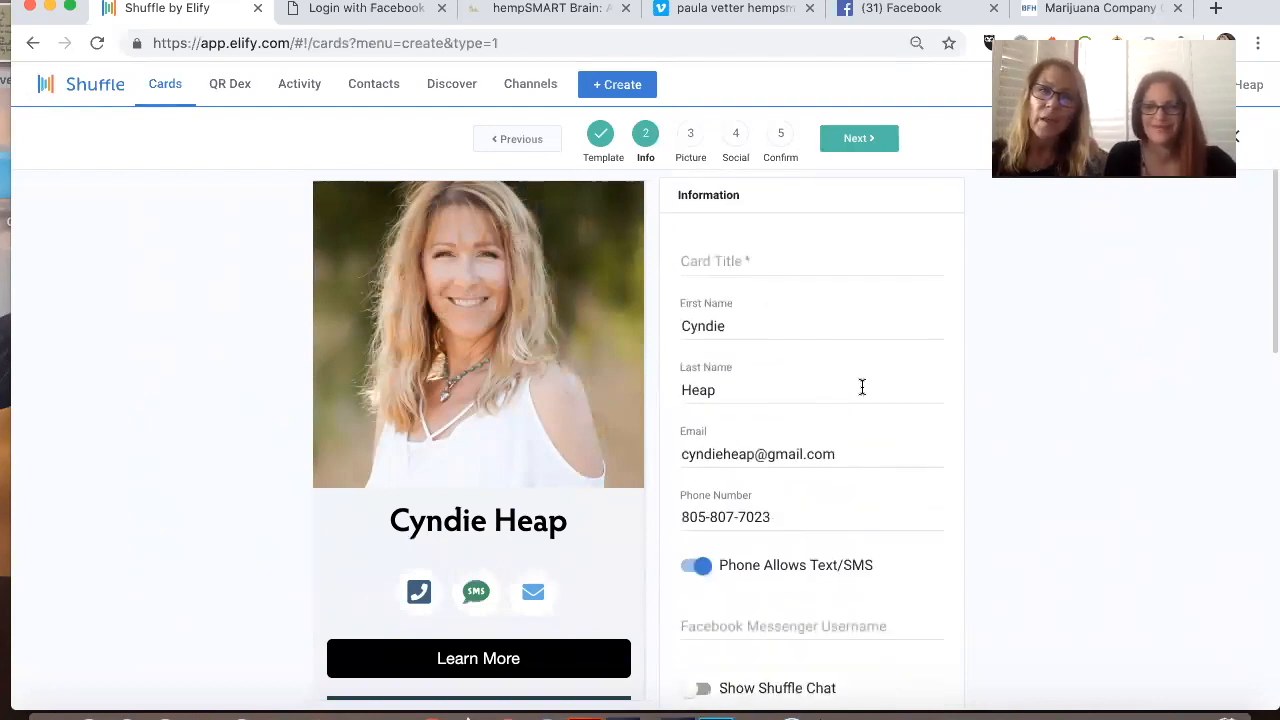
Step: Enter "Hempsmart Brain" as the card title
{"action": "left_click", "coordinate": [758, 270]}
{"action": "type", "text": "Hw"}
{"action": "type", "text": "empsmat"}
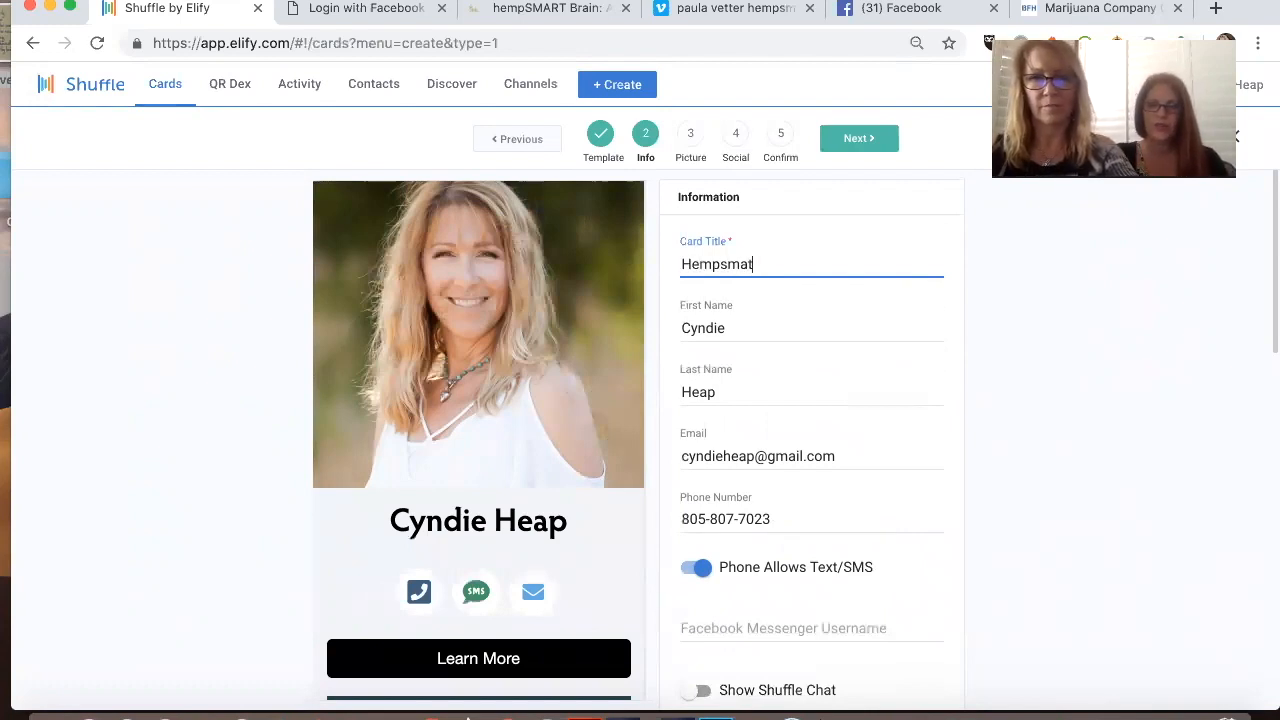
{"action": "key", "text": "BackSpace"}
{"action": "type", "text": "rt B"}
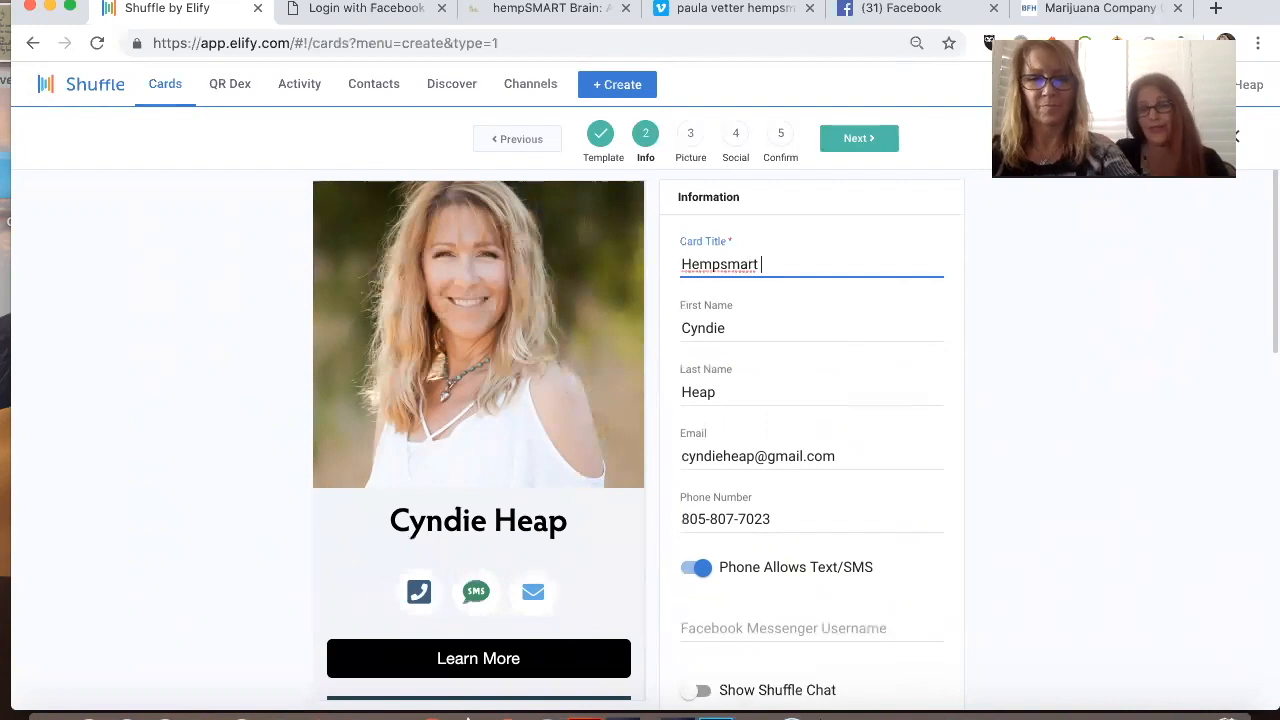
{"action": "type", "text": "rain"}
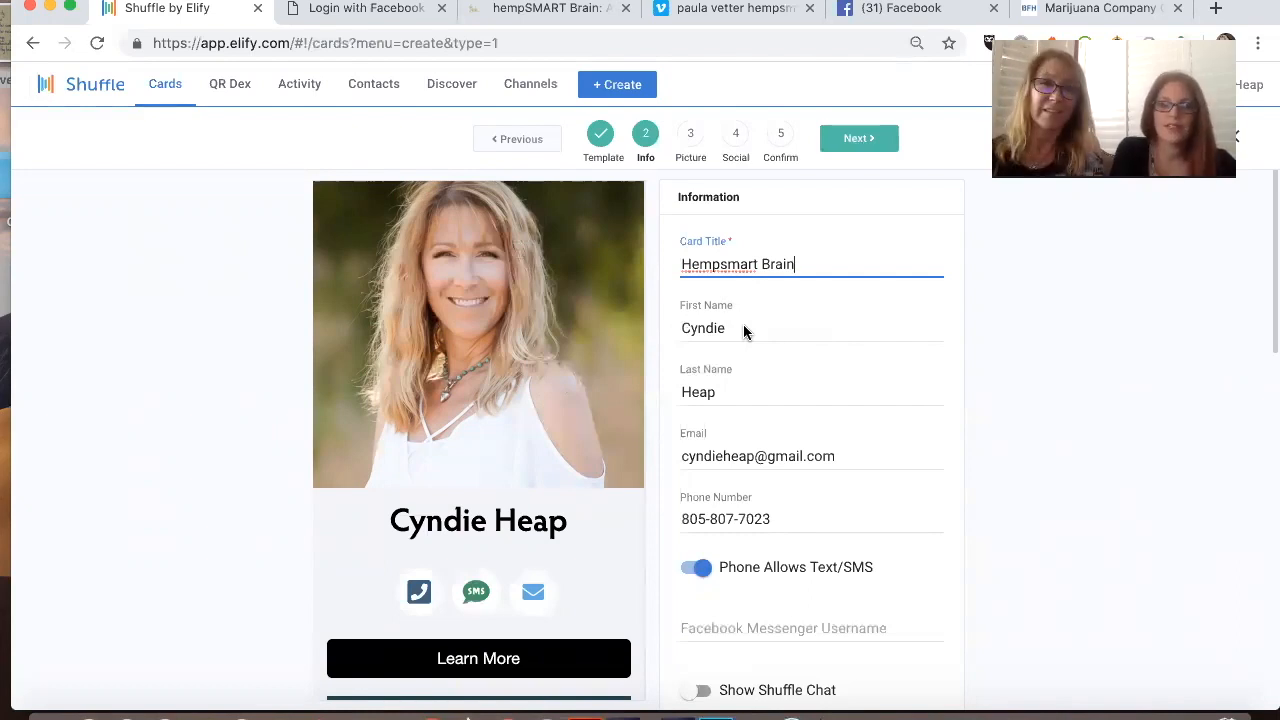
Step: Enter "Heap of Hemp" as the company name on the card
{"action": "scroll", "coordinate": [777, 334], "scroll_direction": "down", "scroll_amount": 1}
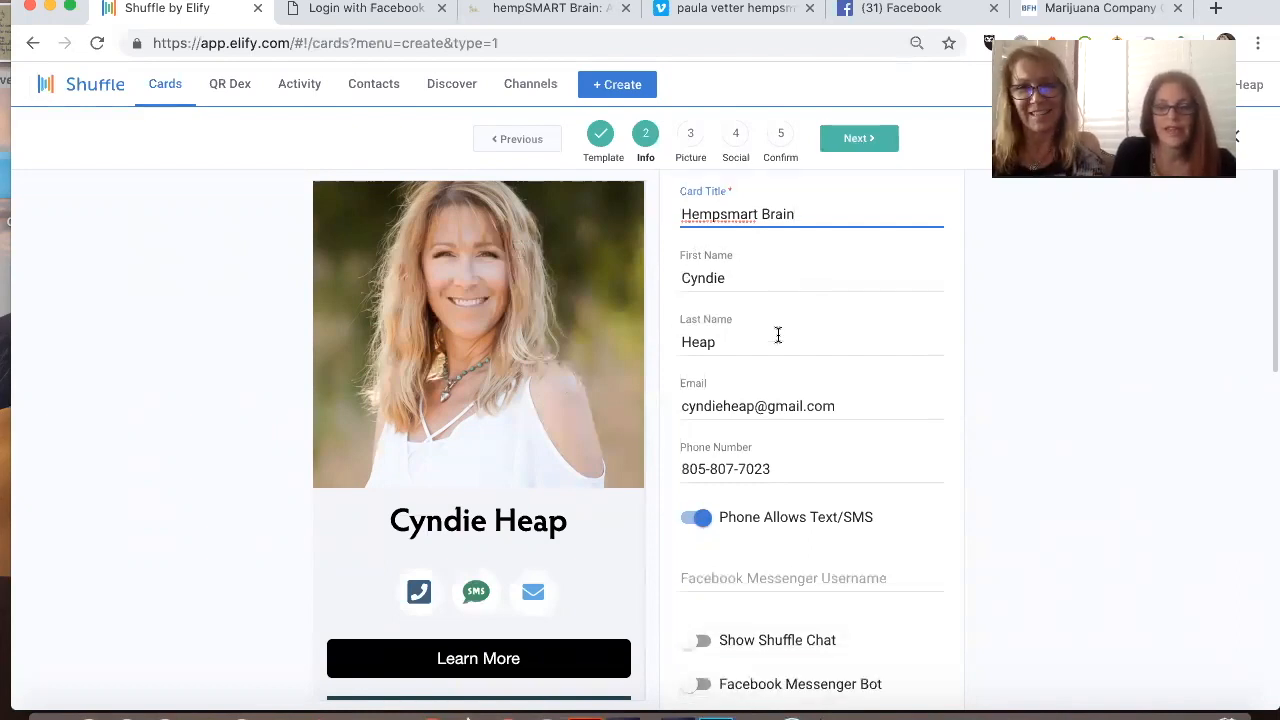
{"action": "scroll", "coordinate": [777, 370], "scroll_direction": "down", "scroll_amount": 4}
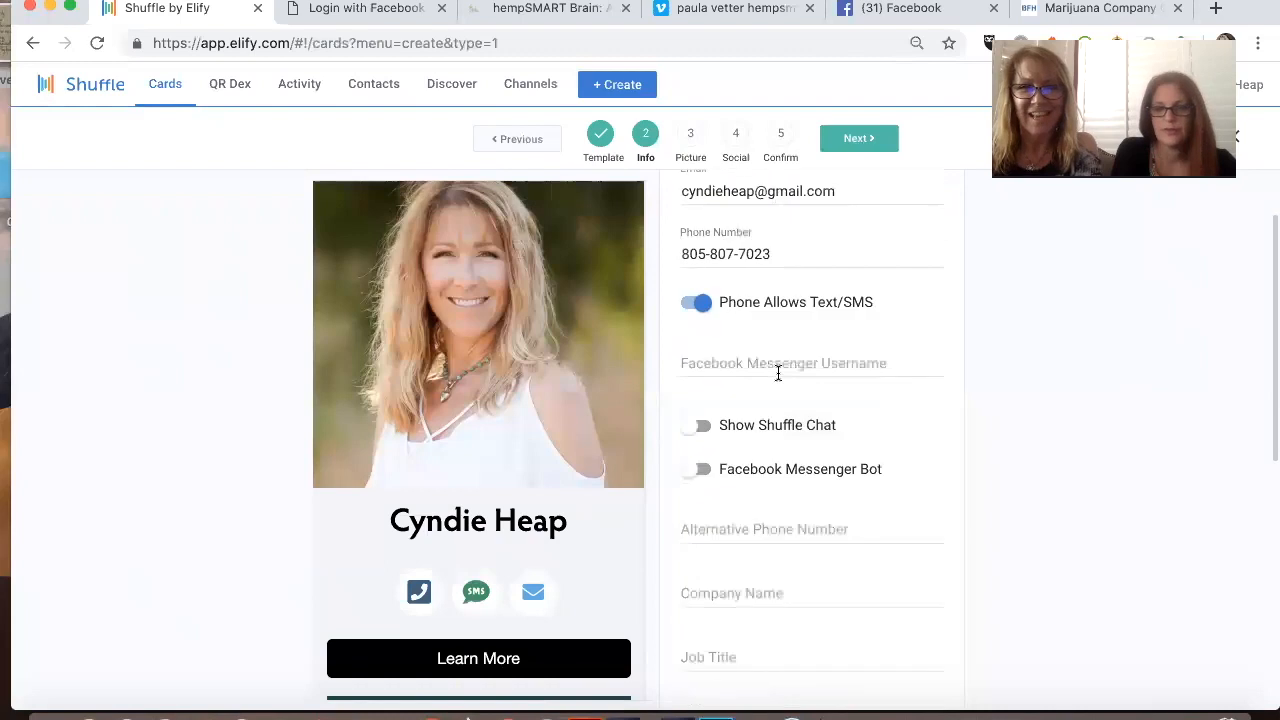
{"action": "scroll", "coordinate": [779, 379], "scroll_direction": "down", "scroll_amount": 8}
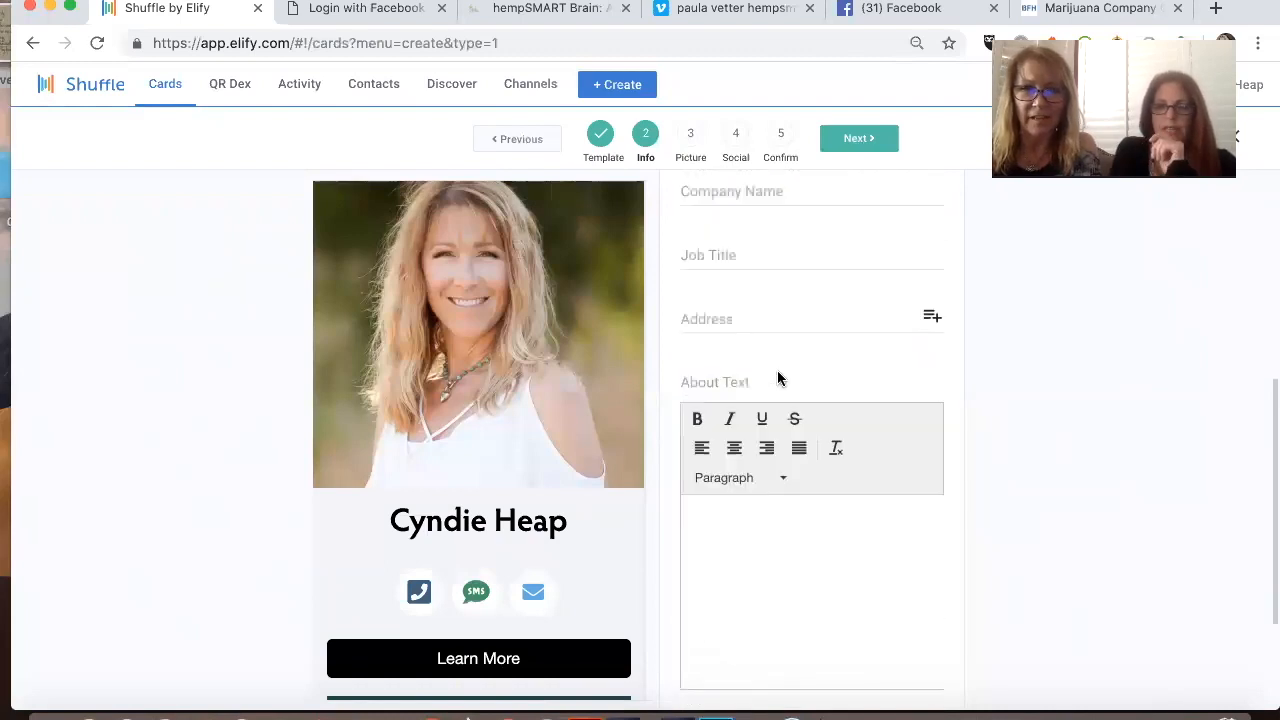
{"action": "scroll", "coordinate": [779, 376], "scroll_direction": "down", "scroll_amount": 2}
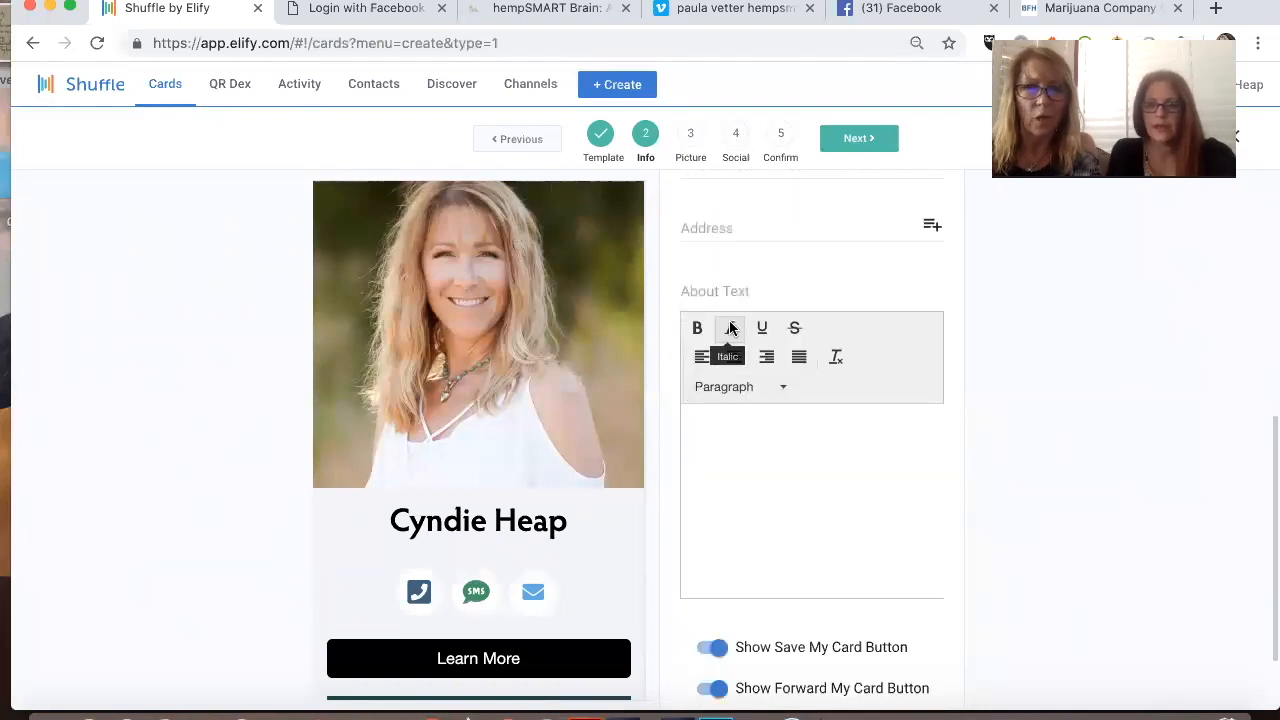
{"action": "scroll", "coordinate": [730, 328], "scroll_direction": "up", "scroll_amount": 5}
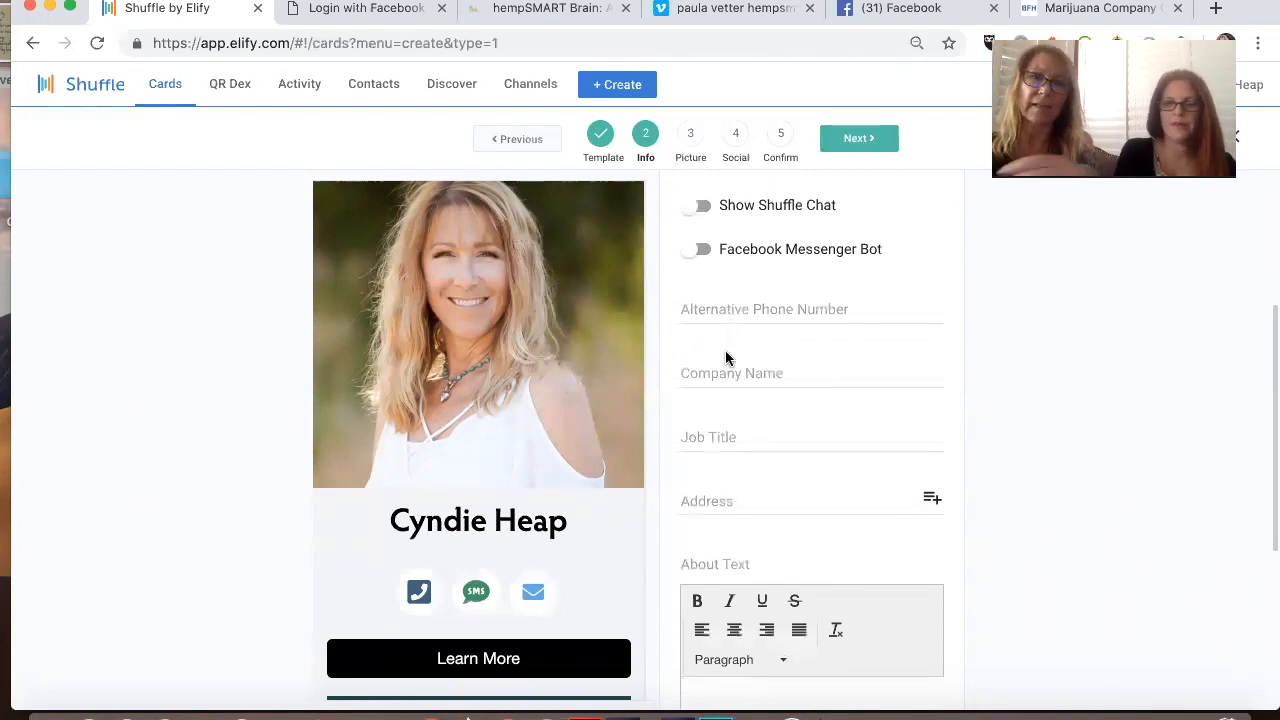
{"action": "left_click", "coordinate": [724, 363]}
{"action": "type", "text": "H"}
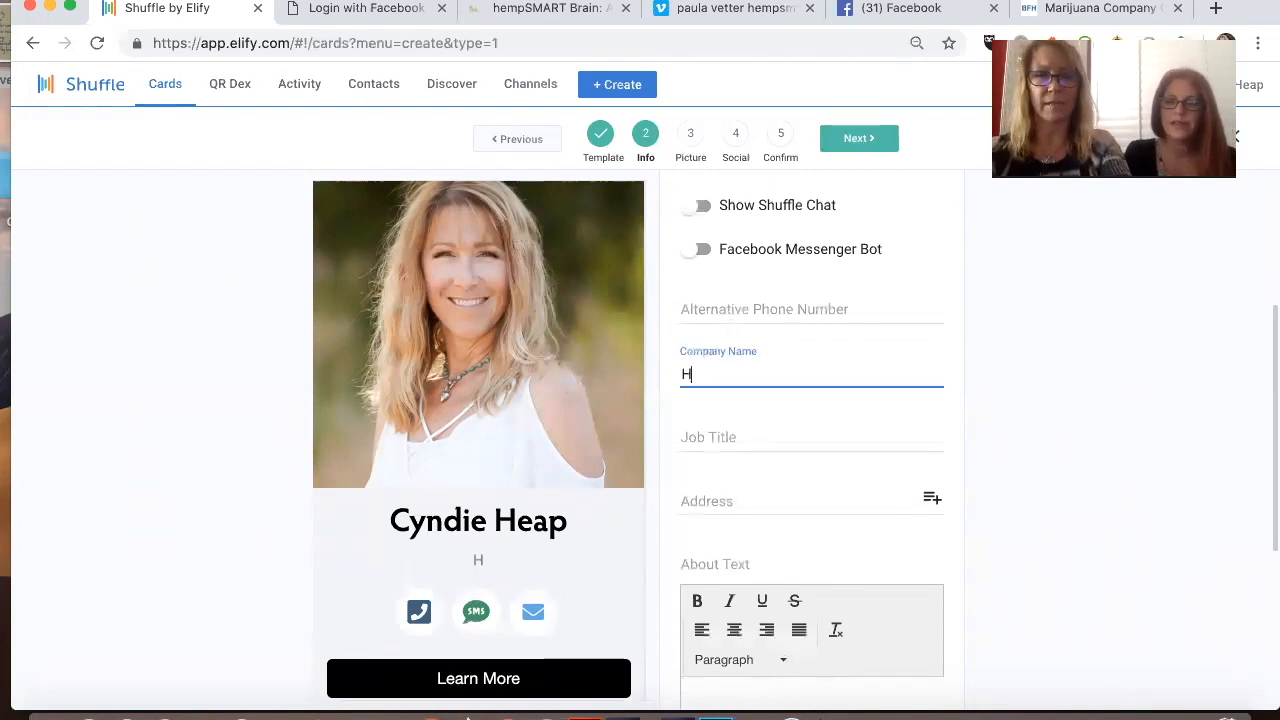
{"action": "type", "text": "eap of "}
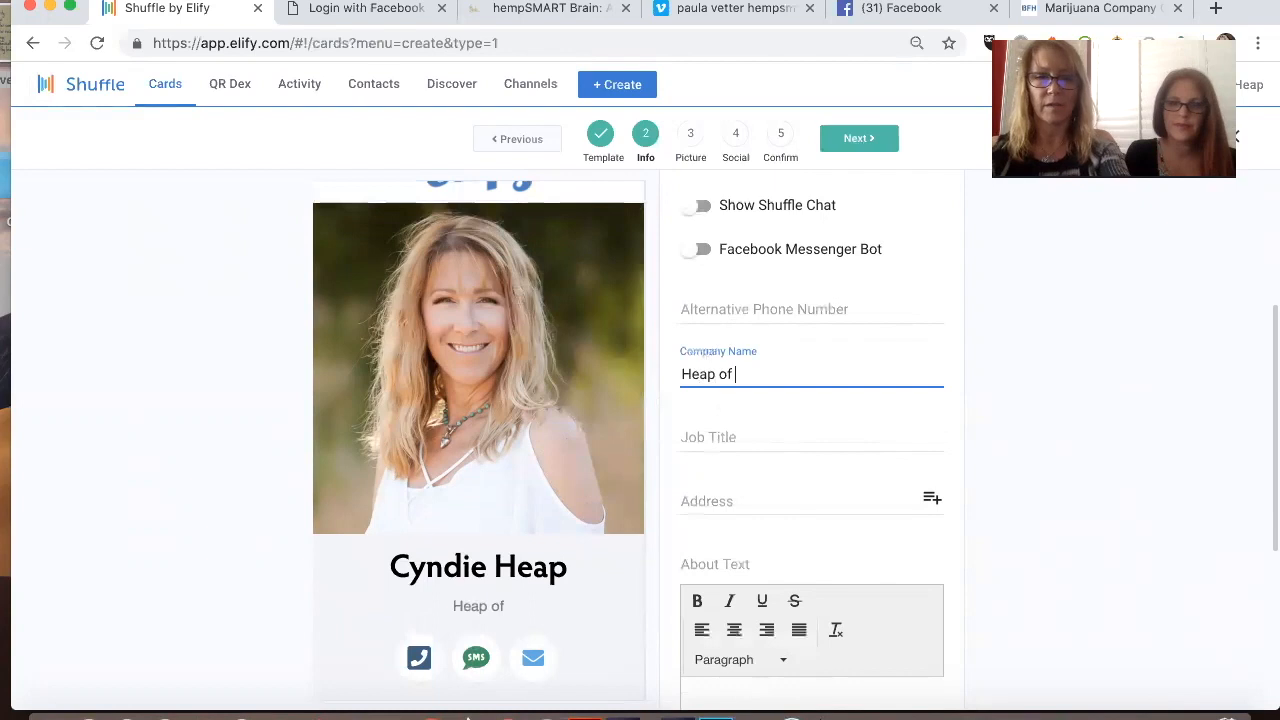
{"action": "type", "text": "Hemp"}
Step: Enter "Associate" as the job title on the card
{"action": "left_click", "coordinate": [724, 437]}
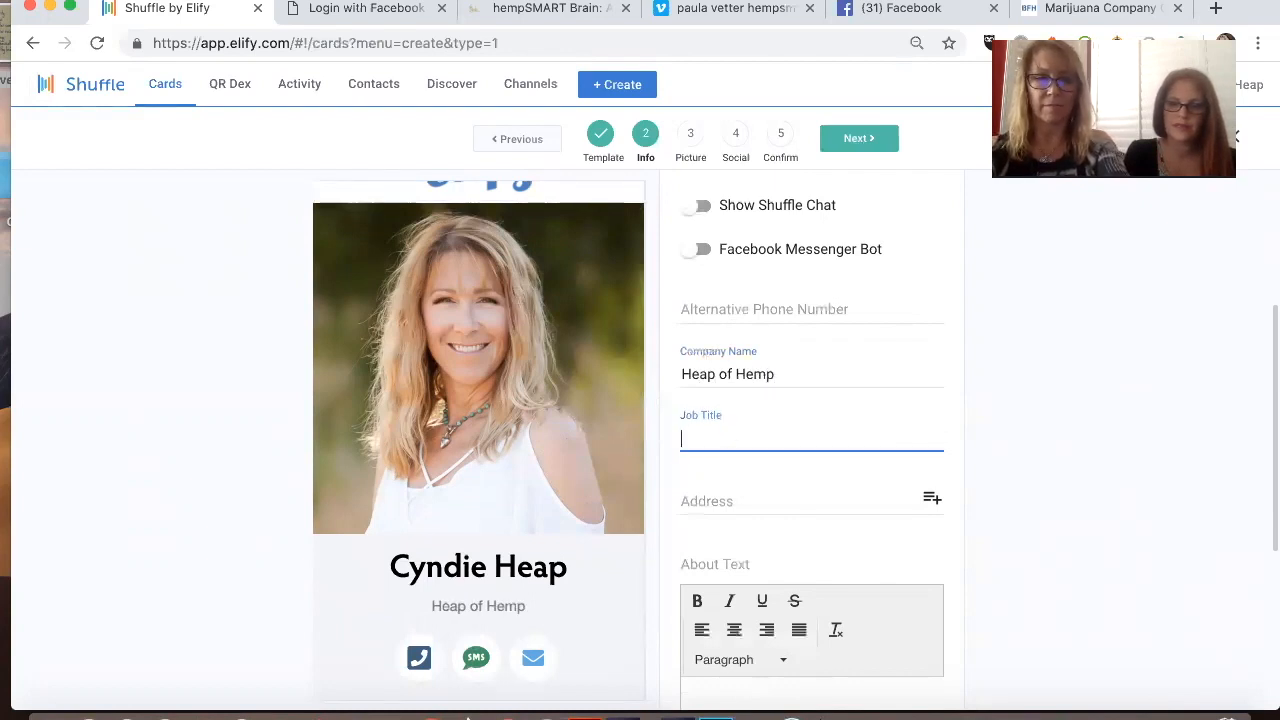
{"action": "type", "text": "Ass"}
{"action": "key", "text": "BackSpace"}
{"action": "key", "text": "BackSpace"}
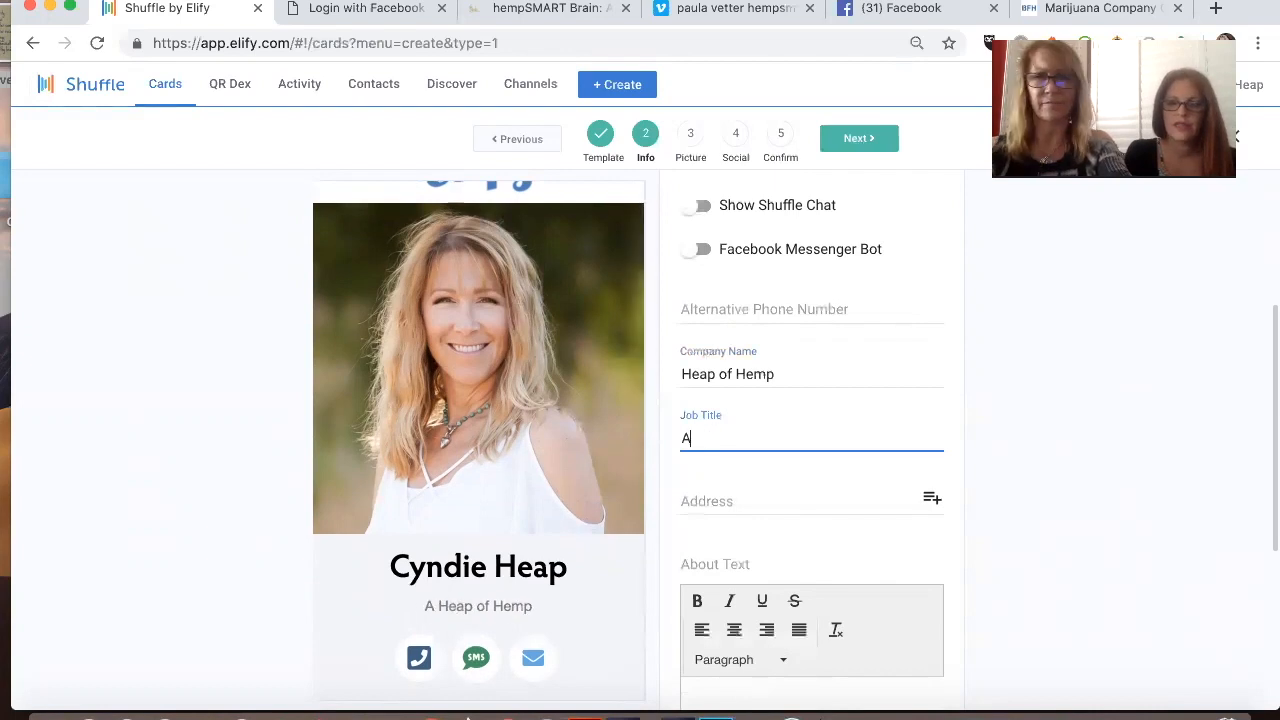
{"action": "type", "text": "ssociate"}
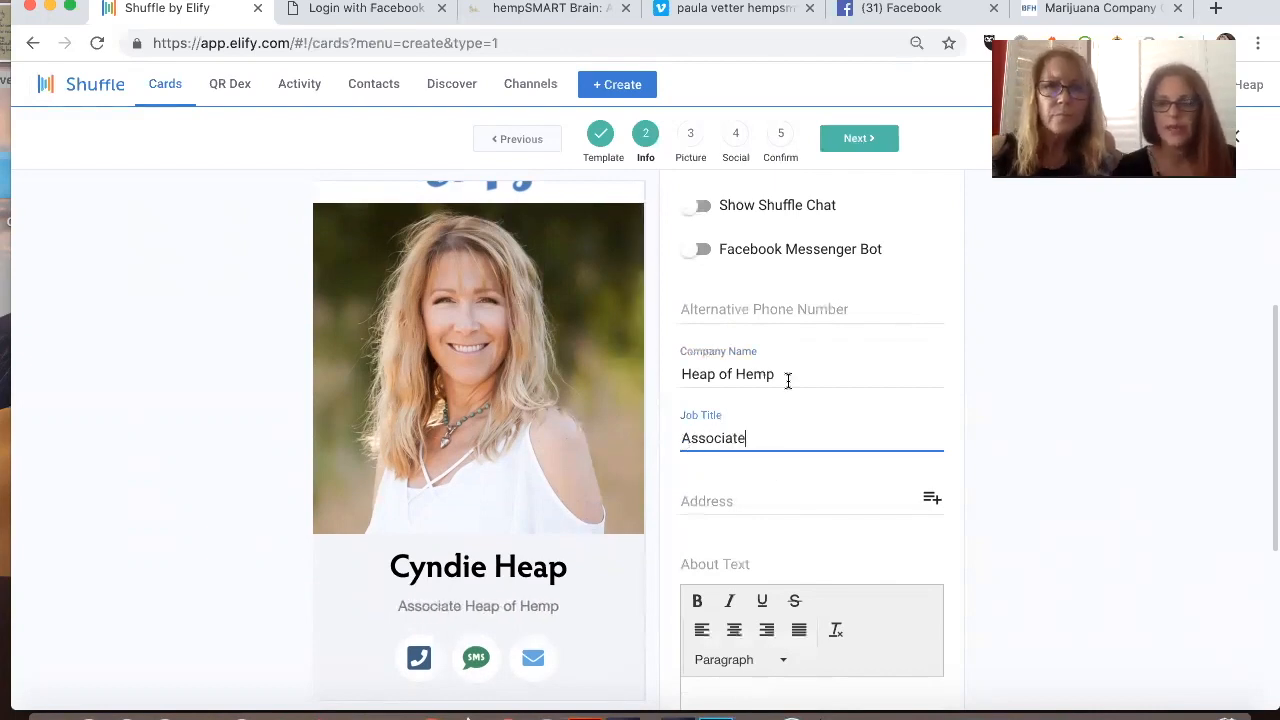
{"action": "scroll", "coordinate": [787, 380], "scroll_direction": "up", "scroll_amount": 2}
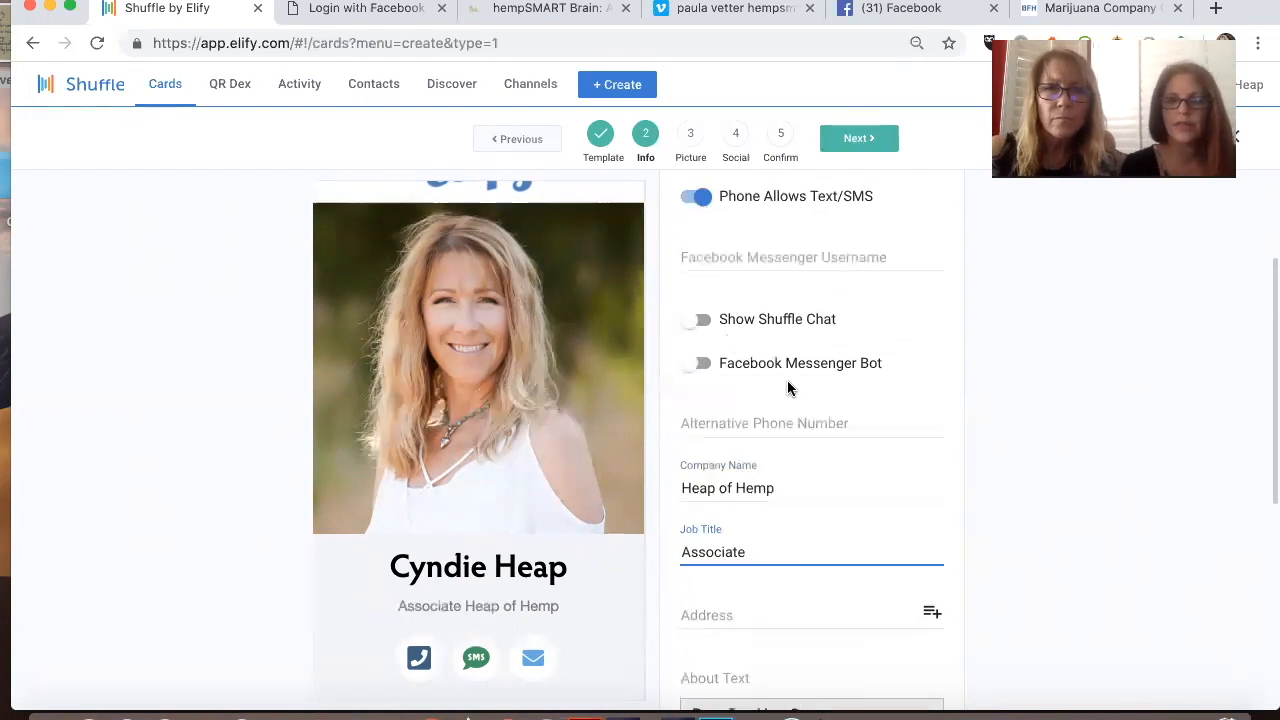
{"action": "left_click", "coordinate": [697, 366]}
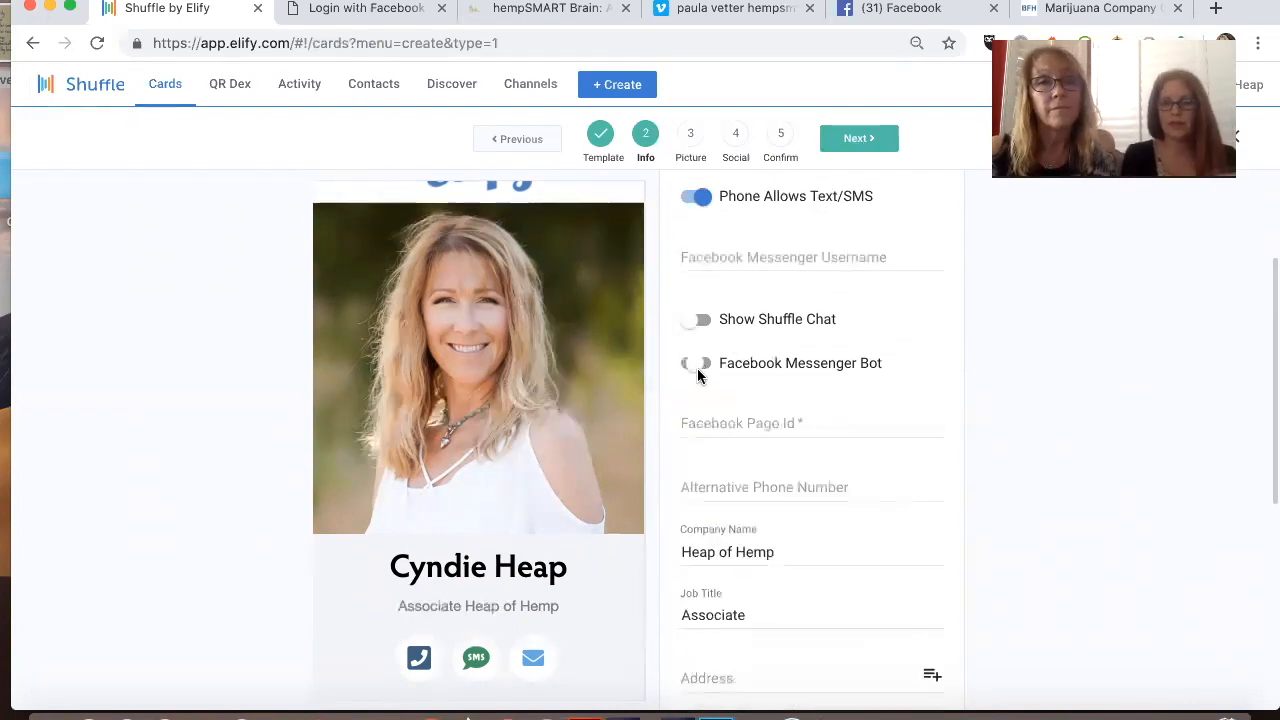
{"action": "left_click", "coordinate": [696, 420]}
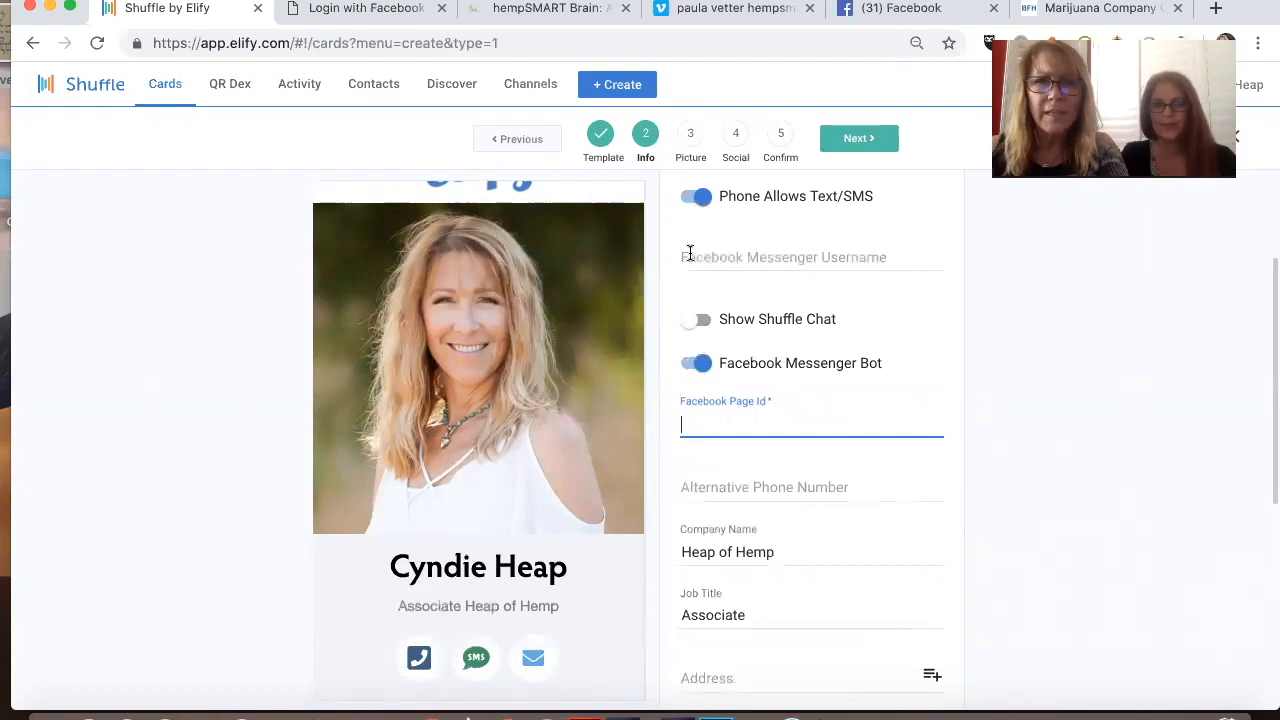
Step: Set the Facebook Messenger username to "m.me/heapofhemp" and turn off the Facebook Messenger Bot option
{"action": "left_click", "coordinate": [689, 257]}
{"action": "type", "text": "m"}
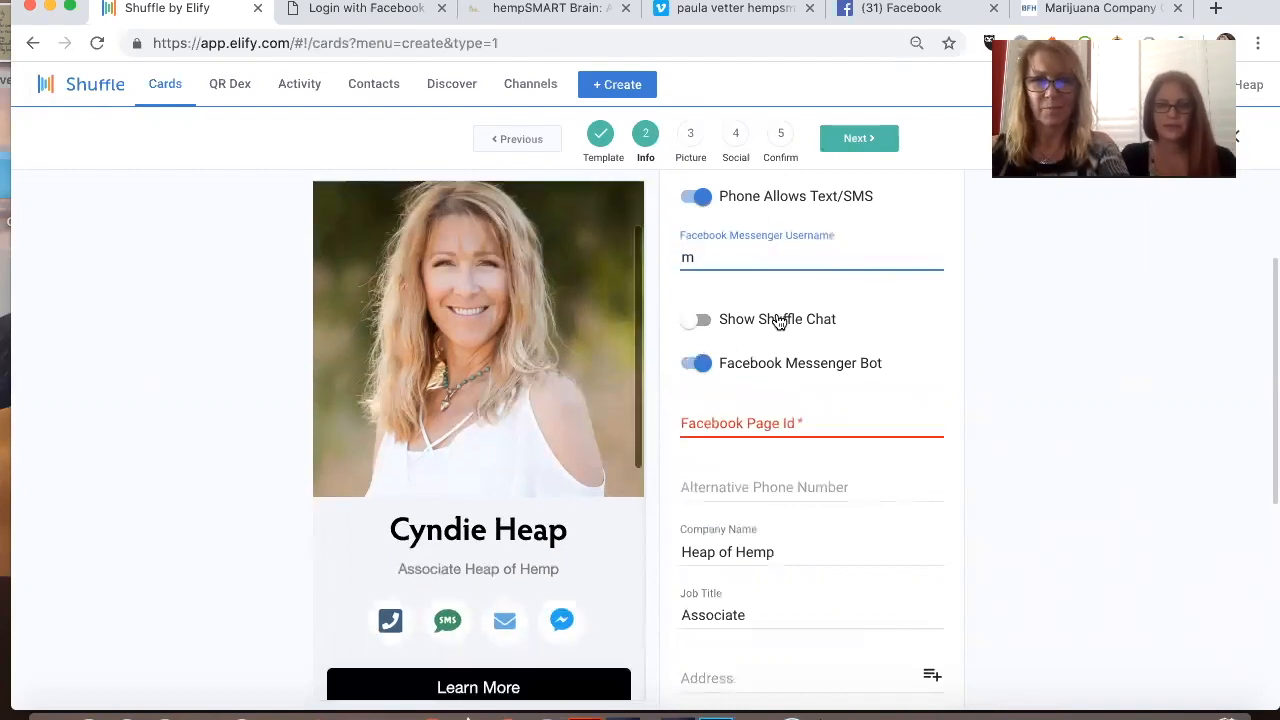
{"action": "left_click", "coordinate": [700, 364]}
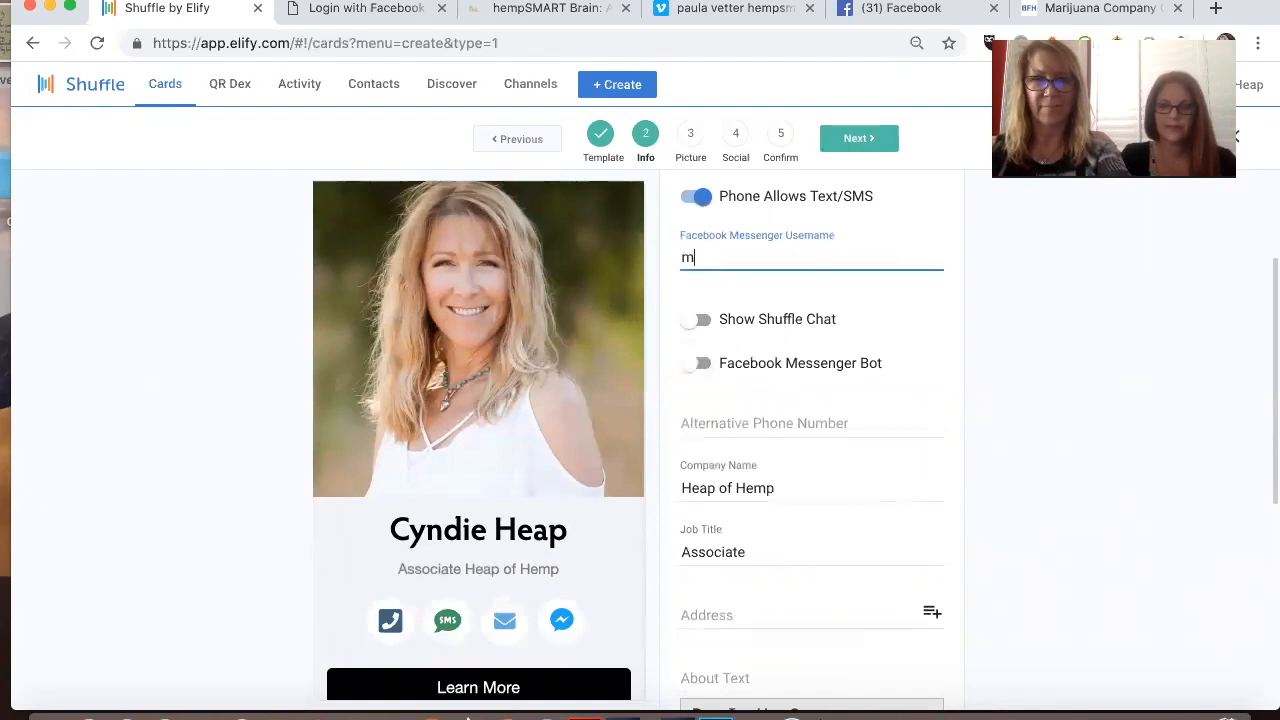
{"action": "type", "text": "me/heapofh"}
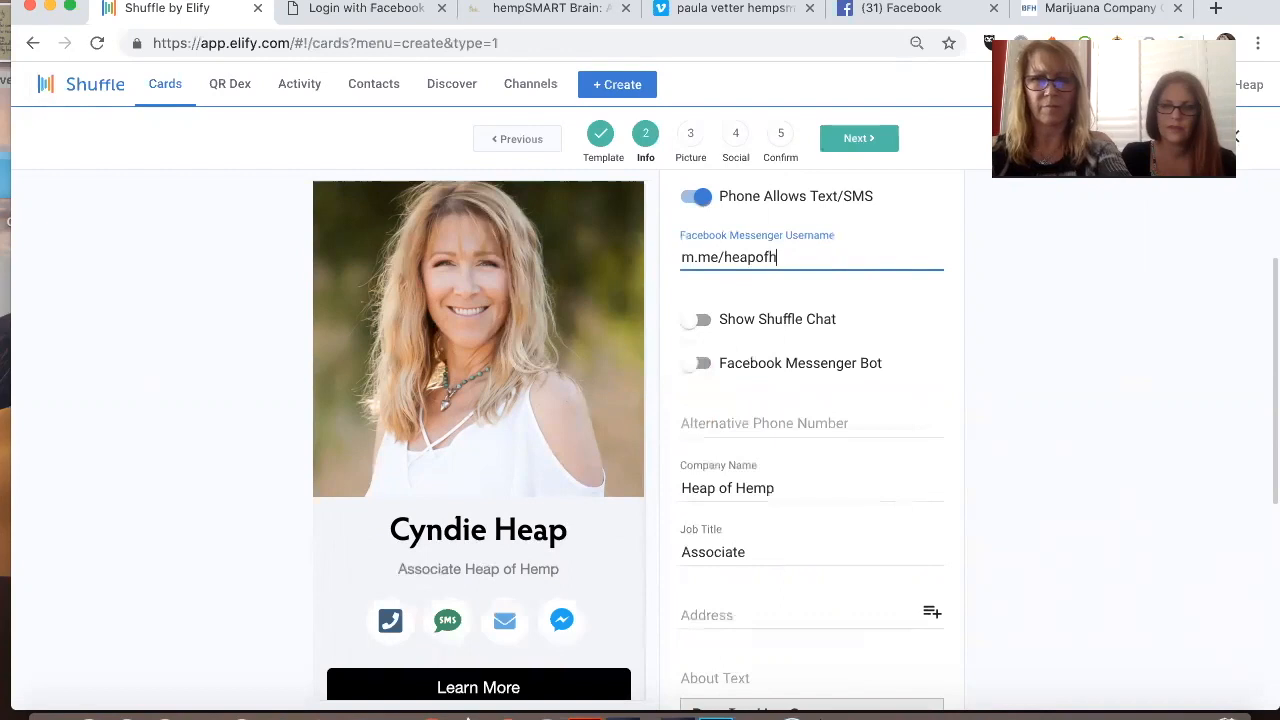
{"action": "type", "text": "emp"}
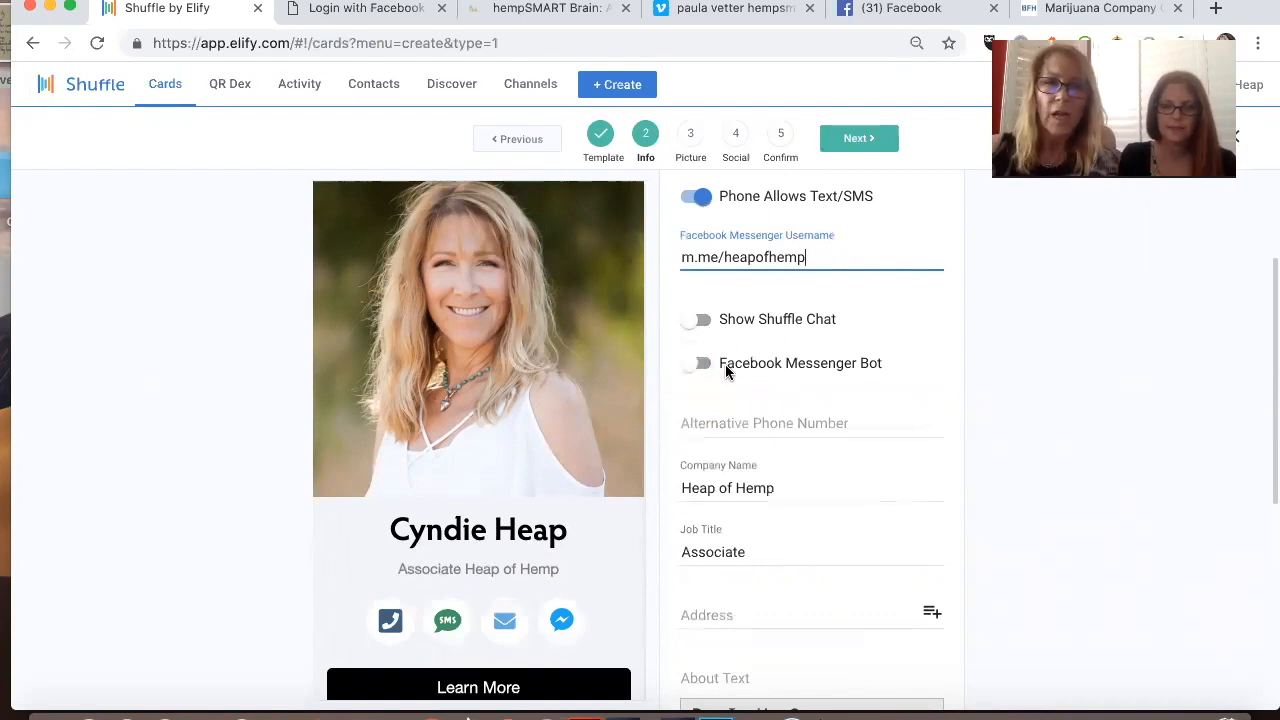
Step: Go from the empty About Text field to the hempSMART shop and open the hempSMART Brain product page
{"action": "scroll", "coordinate": [725, 364], "scroll_direction": "down", "scroll_amount": 5}
{"action": "left_click", "coordinate": [768, 462]}
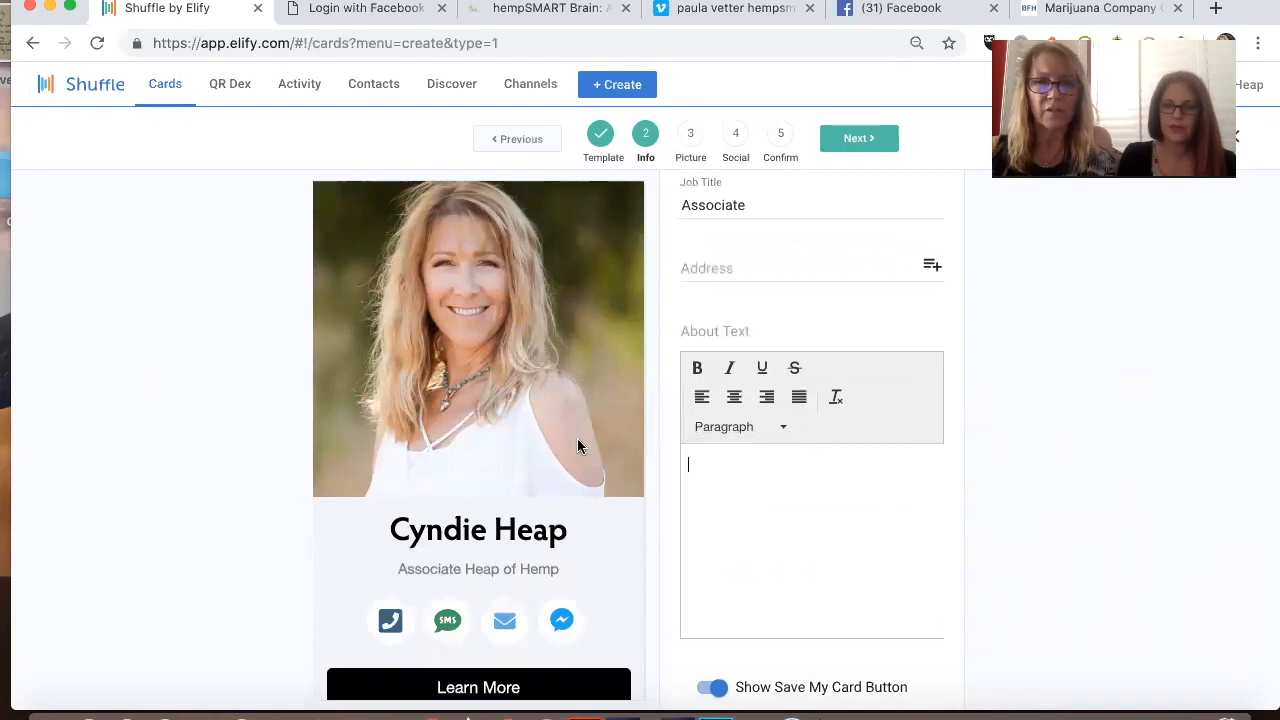
{"action": "scroll", "coordinate": [577, 443], "scroll_direction": "up", "scroll_amount": 2}
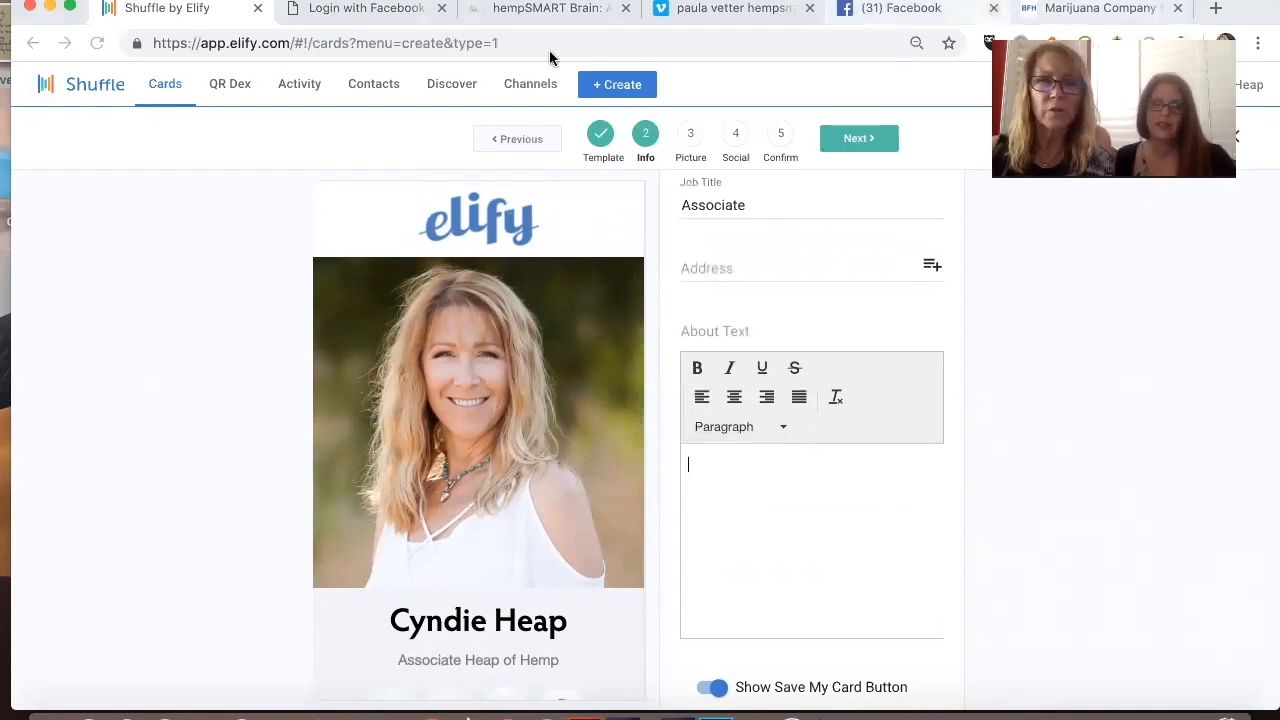
{"action": "left_click", "coordinate": [540, 9]}
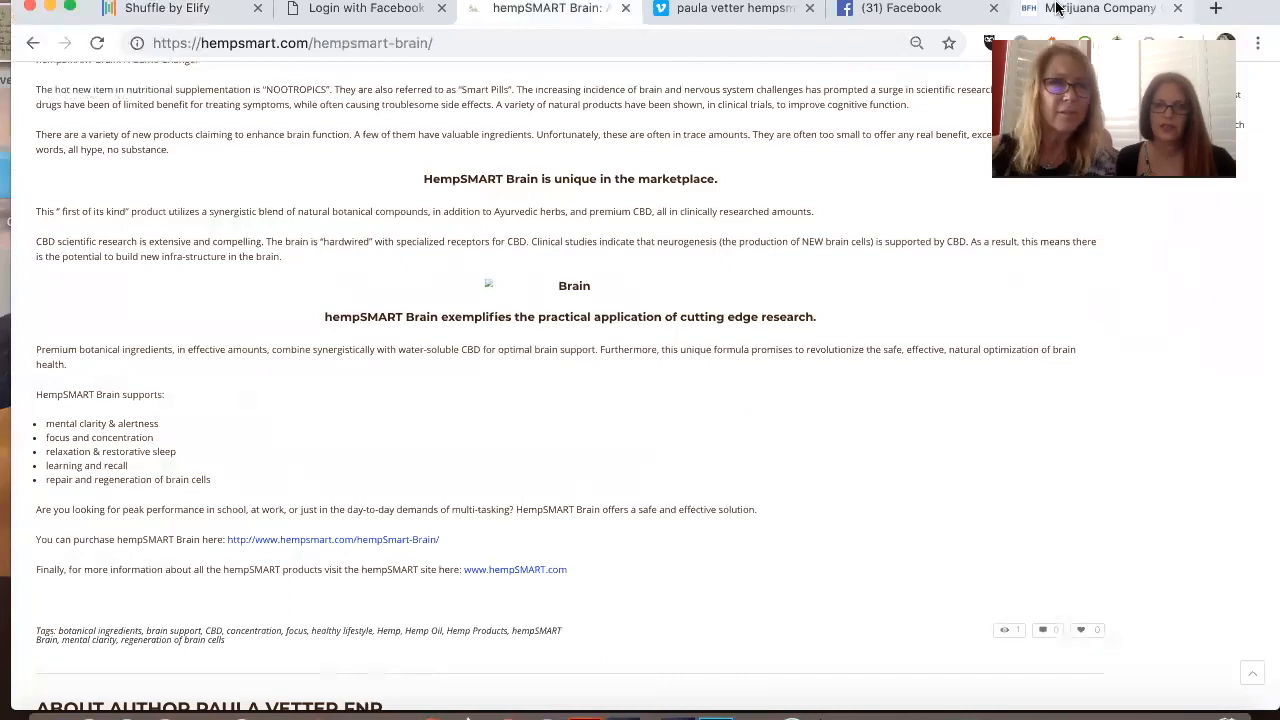
{"action": "left_click", "coordinate": [35, 44]}
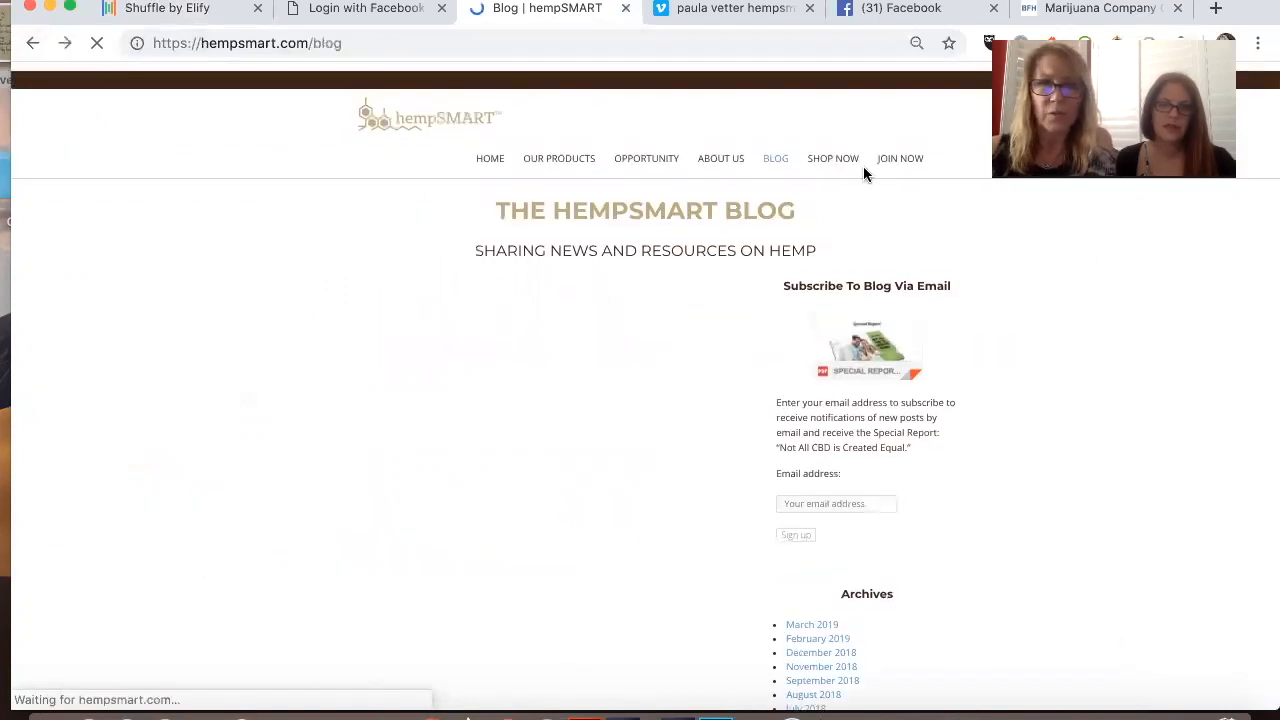
{"action": "left_click", "coordinate": [829, 147]}
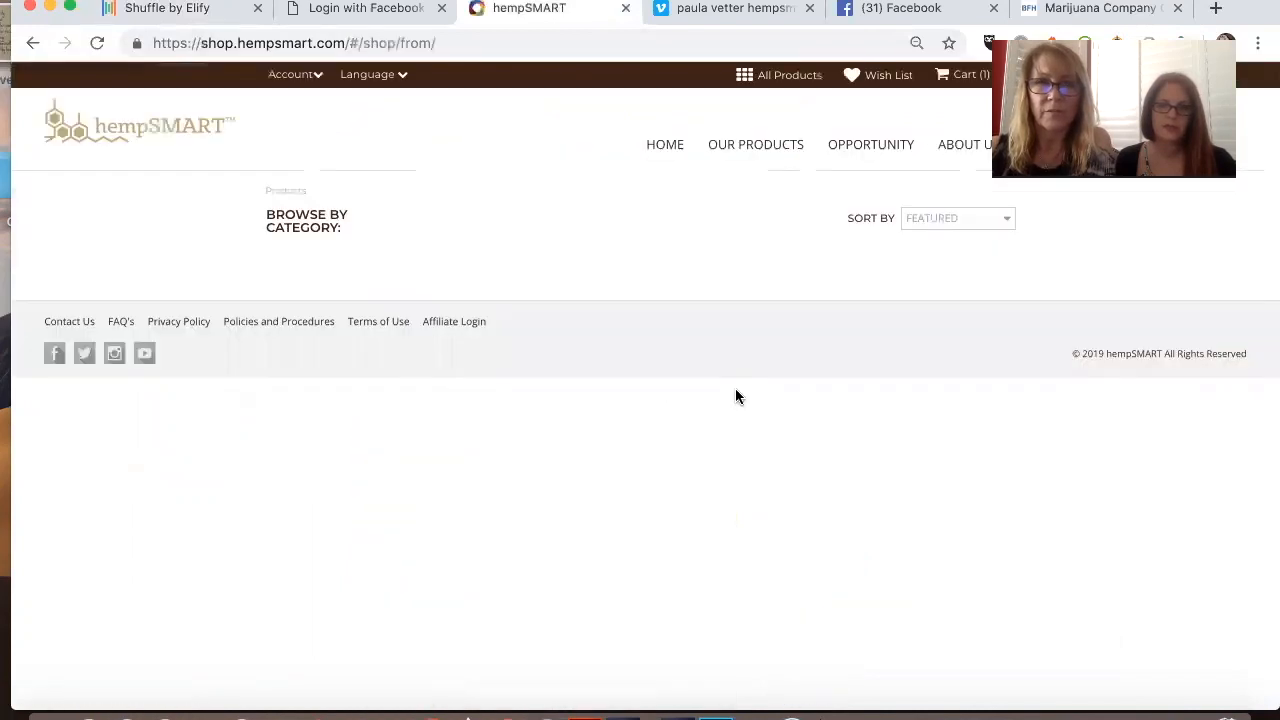
{"action": "scroll", "coordinate": [735, 408], "scroll_direction": "down", "scroll_amount": 10}
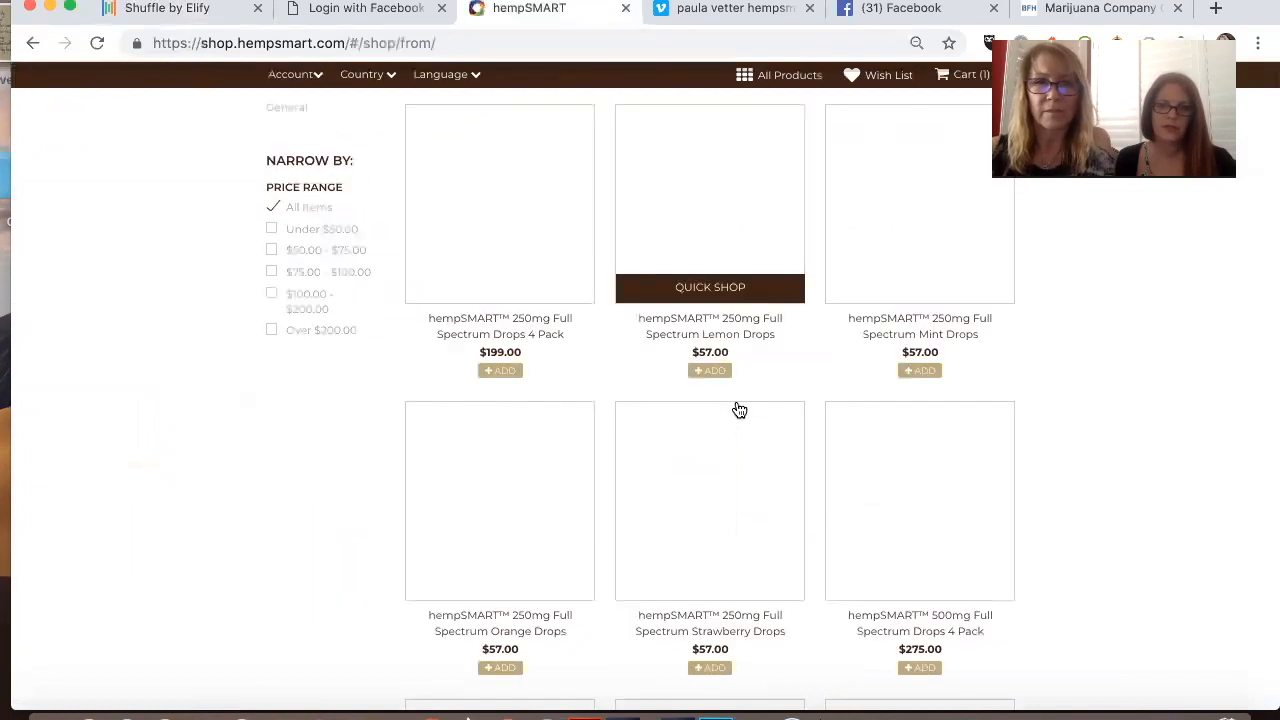
{"action": "scroll", "coordinate": [735, 408], "scroll_direction": "up", "scroll_amount": 1}
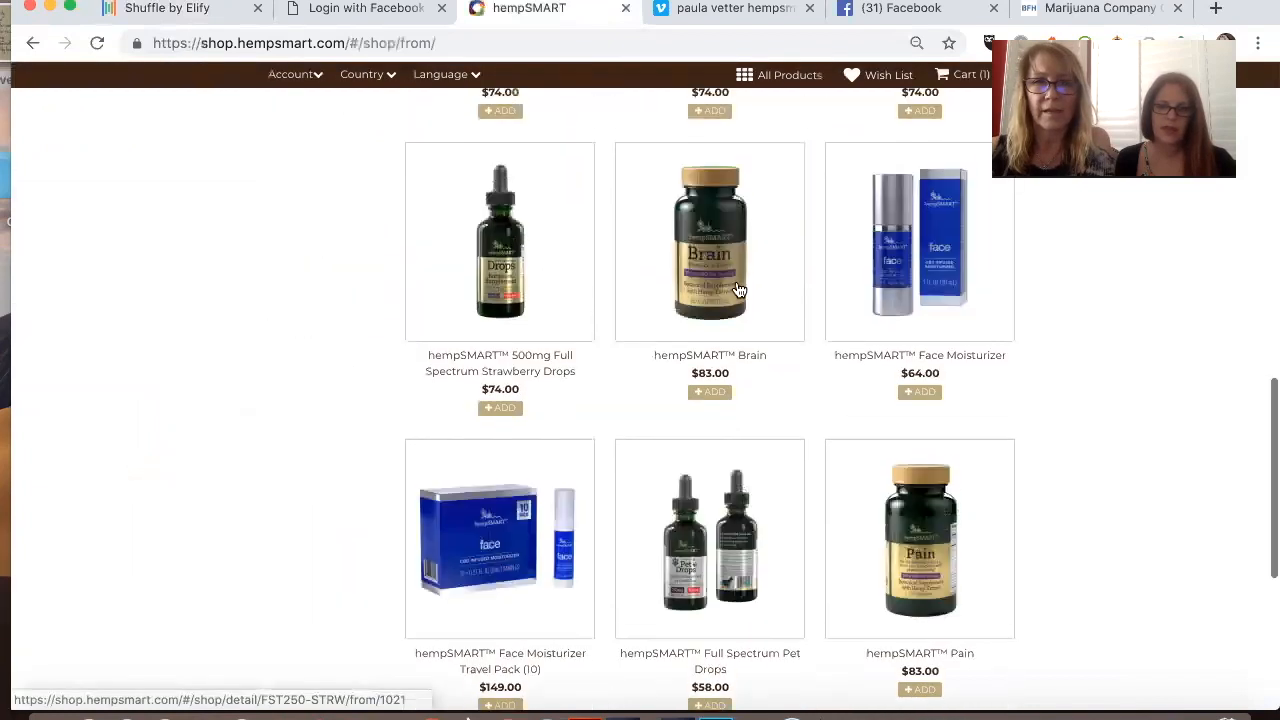
{"action": "left_click", "coordinate": [738, 291]}
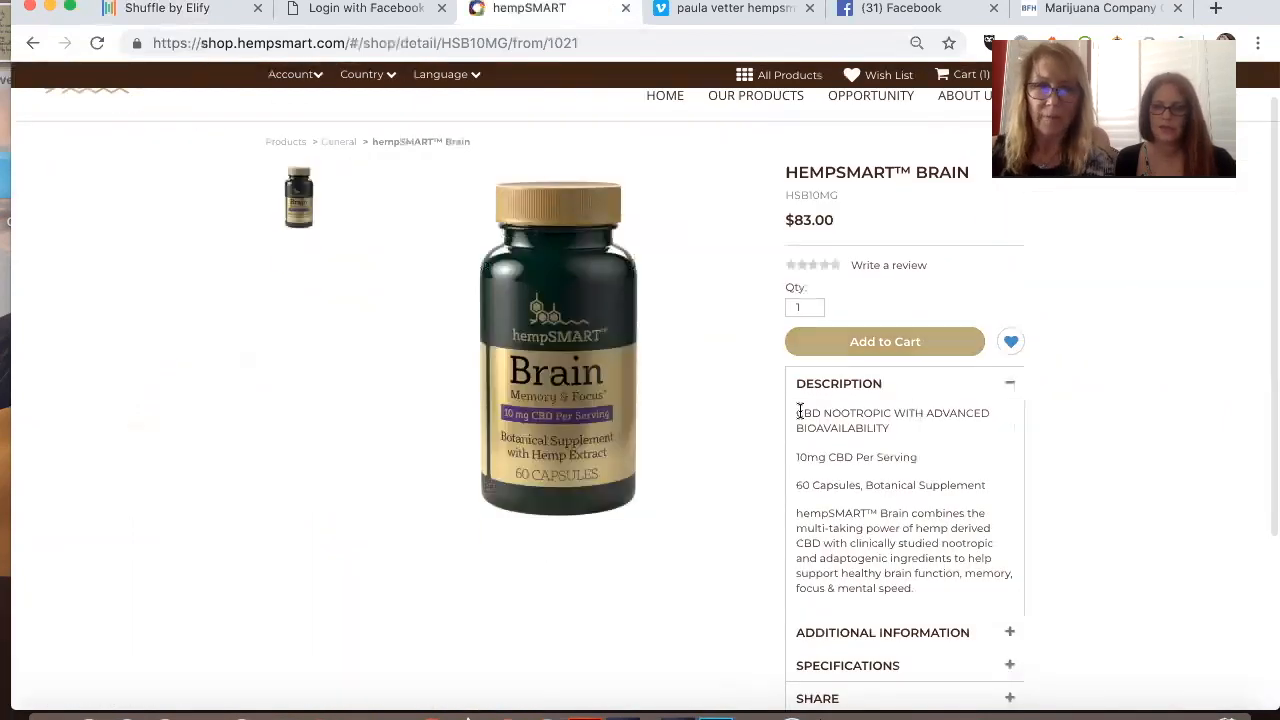
Step: Copy the full hempSMART Brain product description from the shop page into the card's About Text
{"action": "left_click_drag", "start_coordinate": [797, 412], "coordinate": [920, 593]}
{"action": "key", "text": "ctrl+c"}
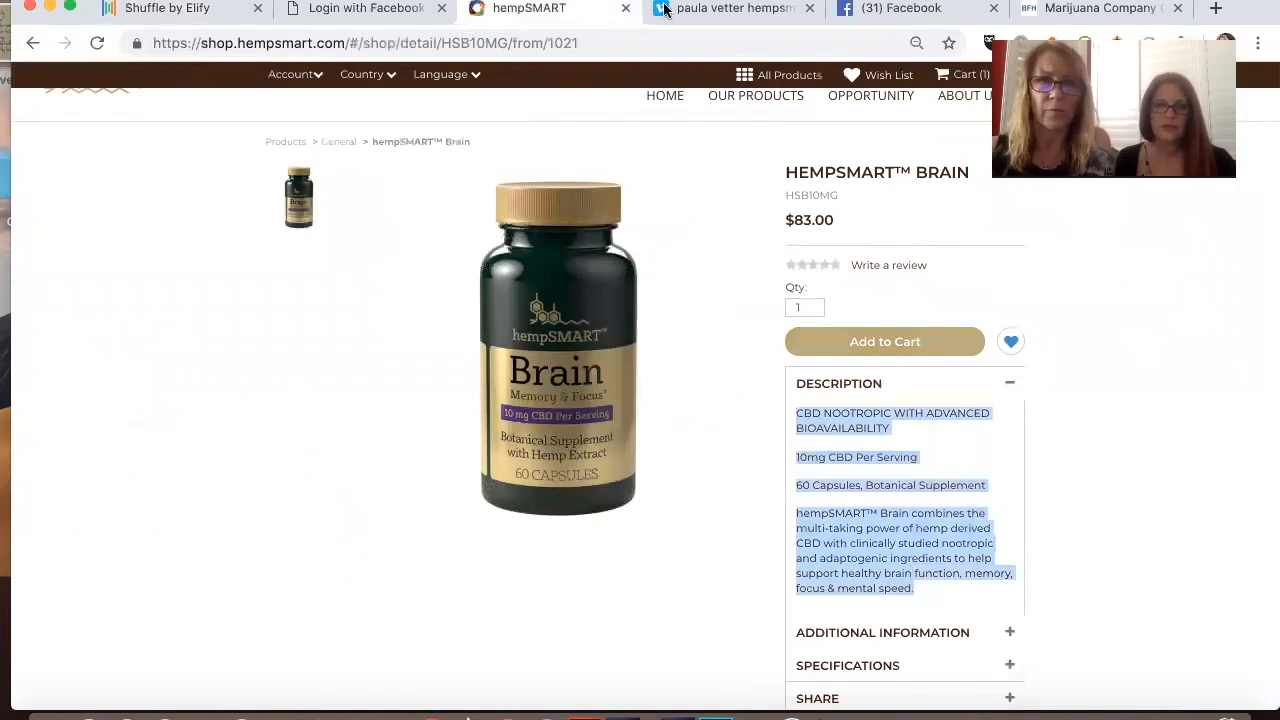
{"action": "left_click", "coordinate": [182, 9]}
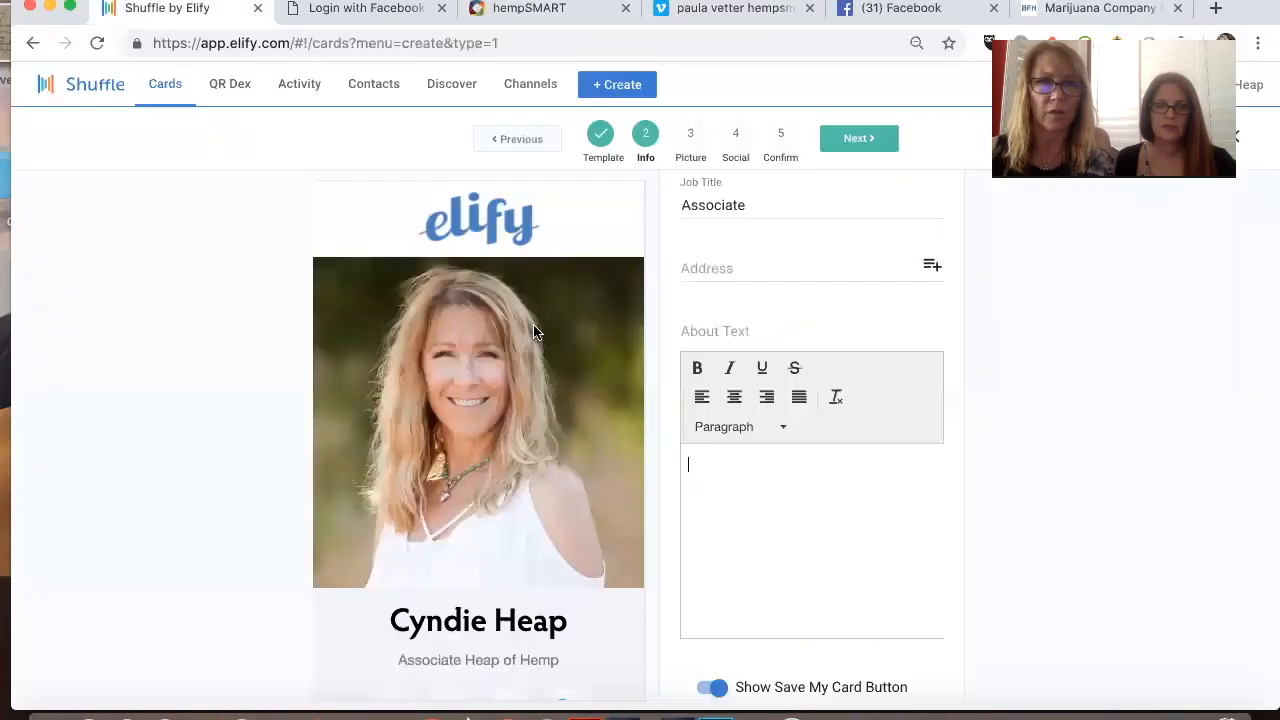
{"action": "left_click", "coordinate": [745, 475]}
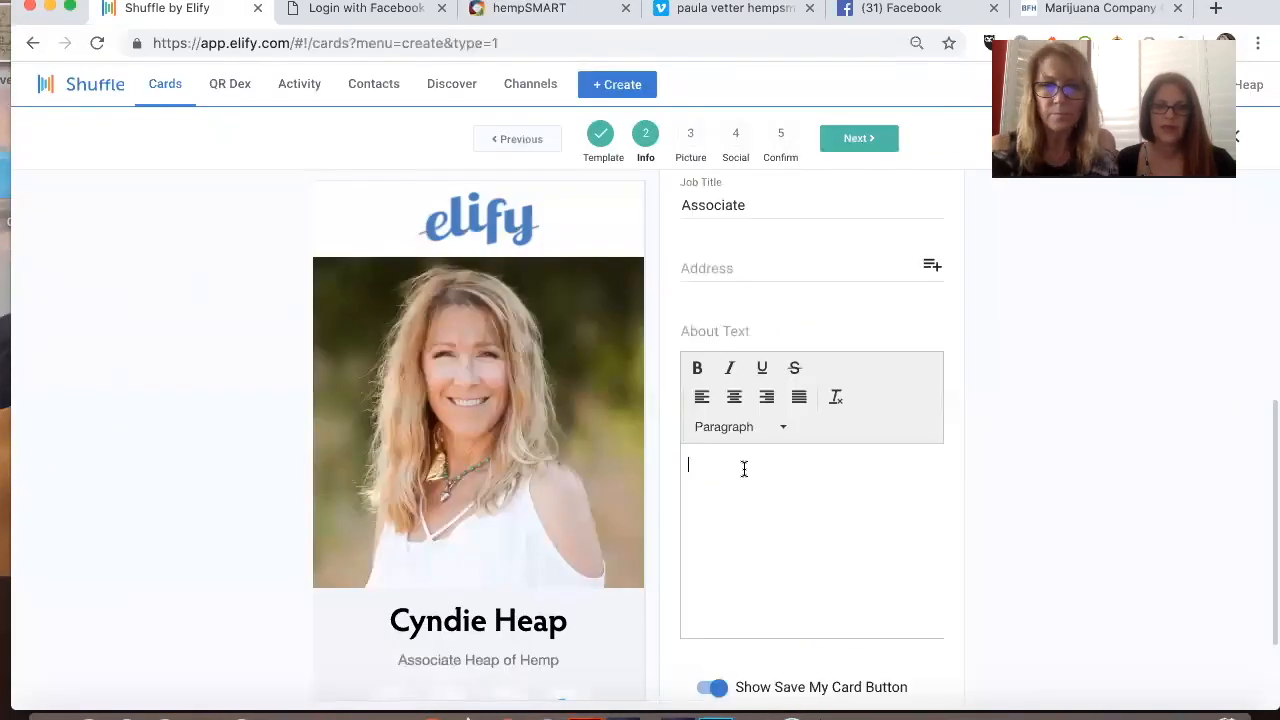
{"action": "key", "text": "ctrl+v"}
{"action": "scroll", "coordinate": [783, 491], "scroll_direction": "up", "scroll_amount": 2}
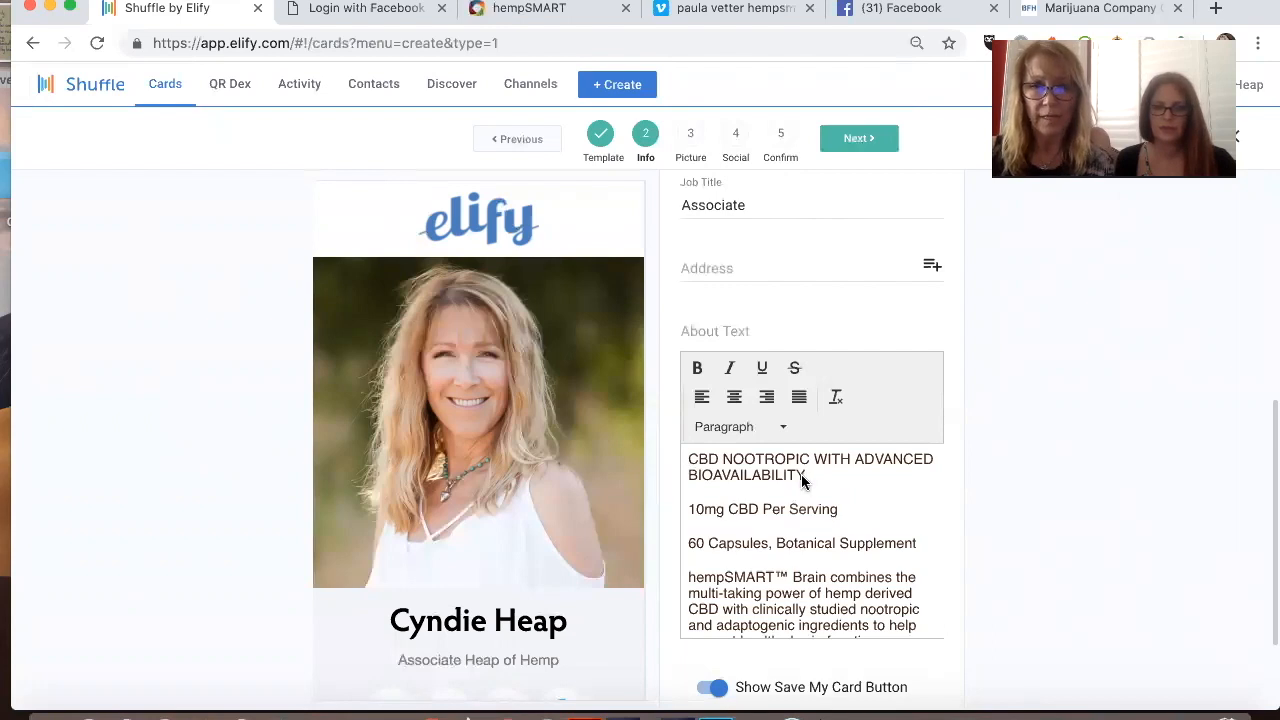
Step: Format the "CBD NOOTROPIC WITH ADVANCED BIOAVAILABILITY" line in the About Text as Heading 1
{"action": "left_click_drag", "start_coordinate": [803, 481], "coordinate": [677, 448]}
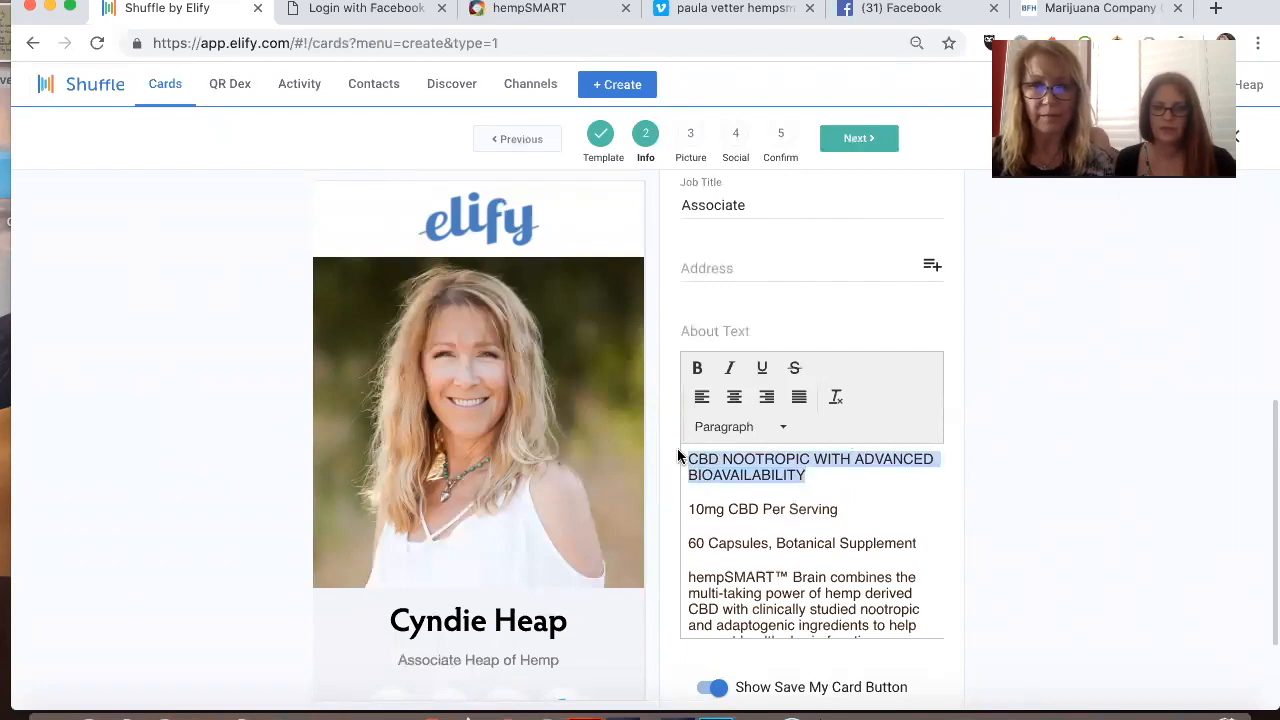
{"action": "left_click", "coordinate": [736, 428]}
{"action": "left_click", "coordinate": [716, 491]}
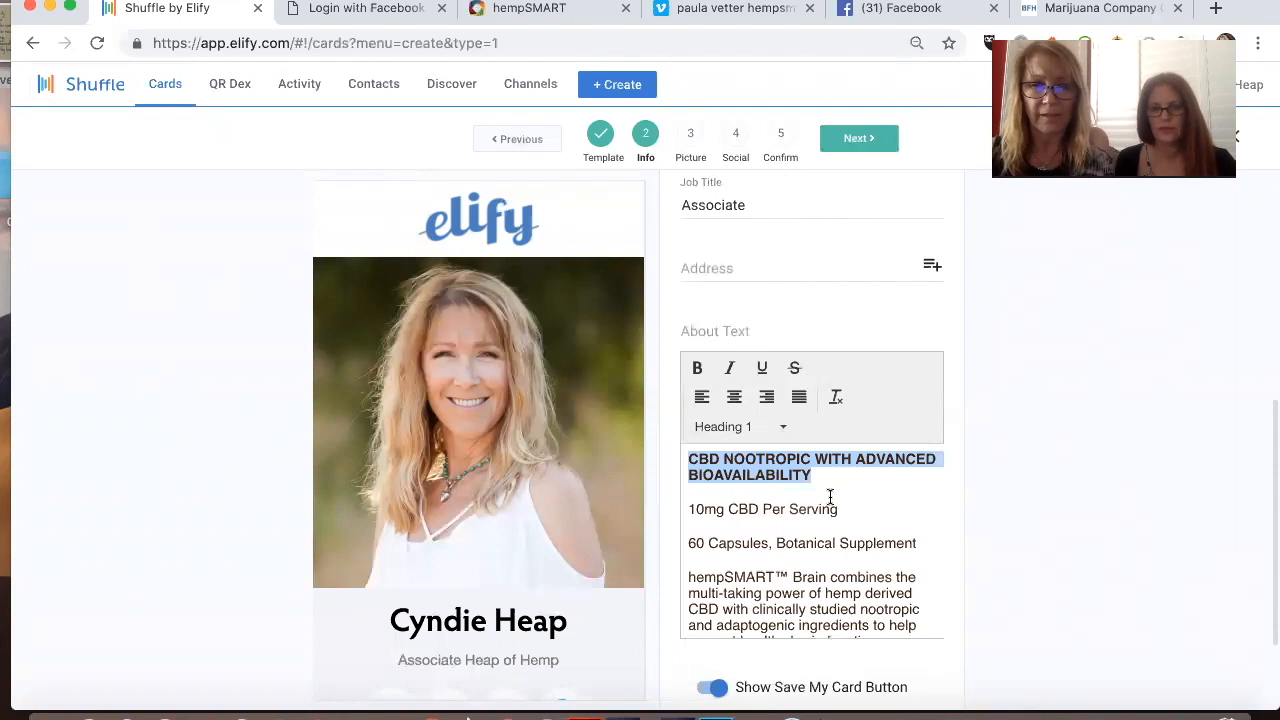
{"action": "left_click", "coordinate": [813, 442]}
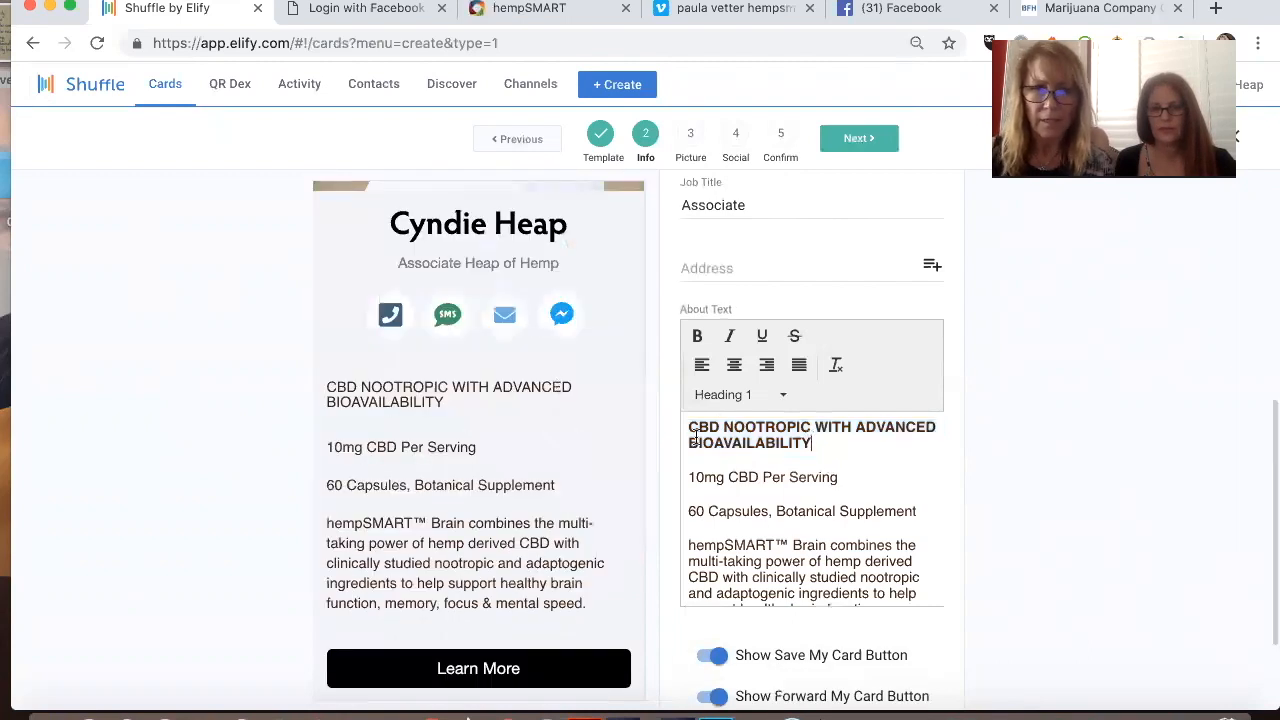
Step: Set the "CBD NOOTROPIC WITH ADVANCED BIOAVAILABILITY" line to Heading 2 and center it
{"action": "left_click", "coordinate": [730, 404]}
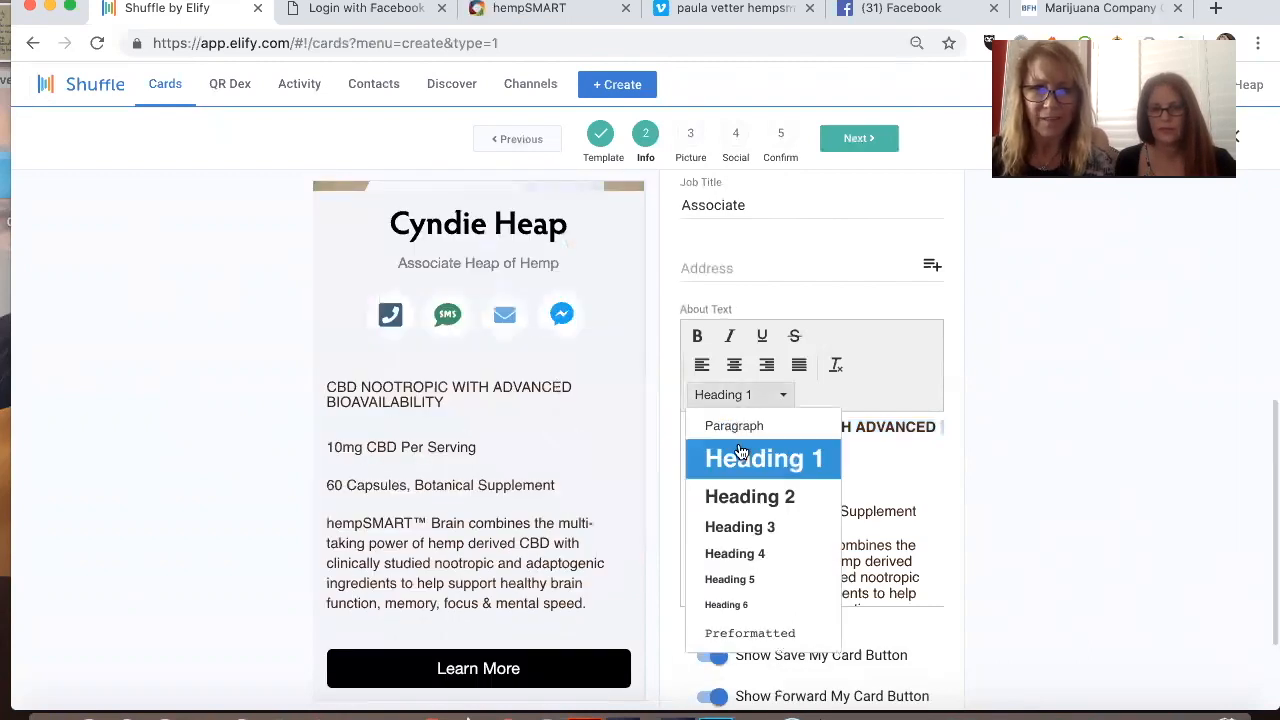
{"action": "left_click", "coordinate": [750, 496]}
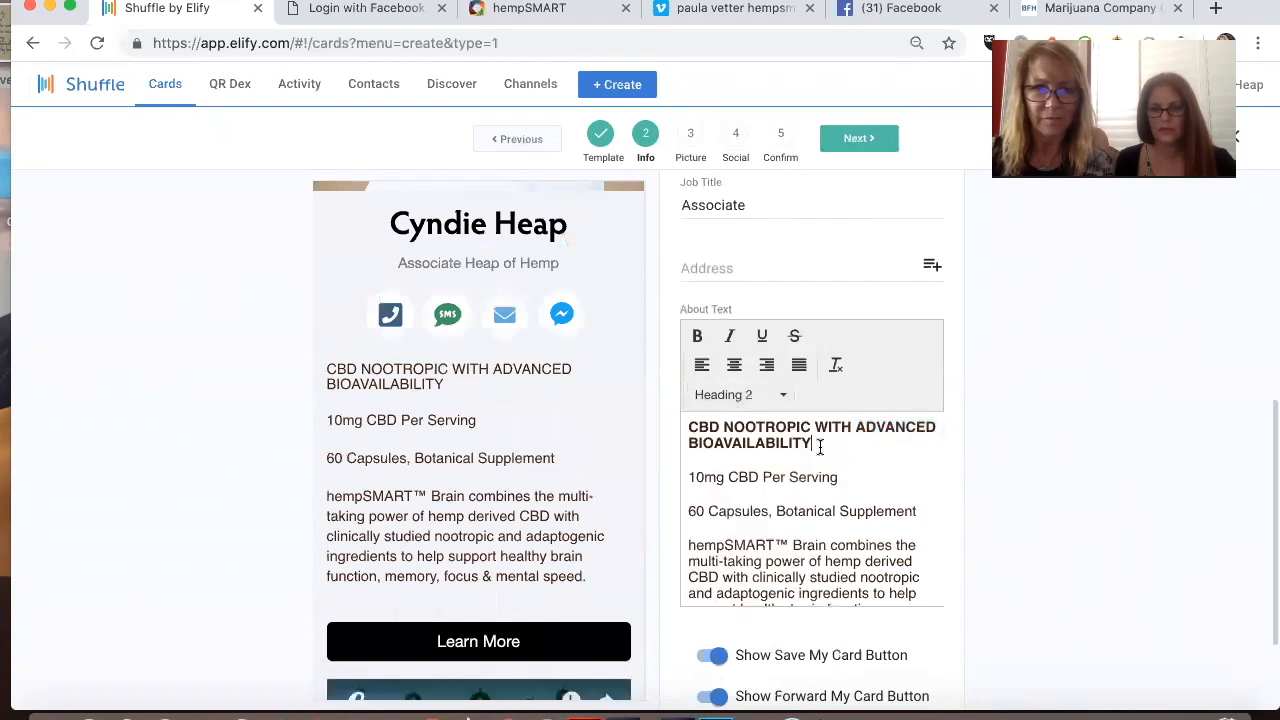
{"action": "left_click", "coordinate": [733, 364]}
{"action": "scroll", "coordinate": [777, 508], "scroll_direction": "down", "scroll_amount": 1}
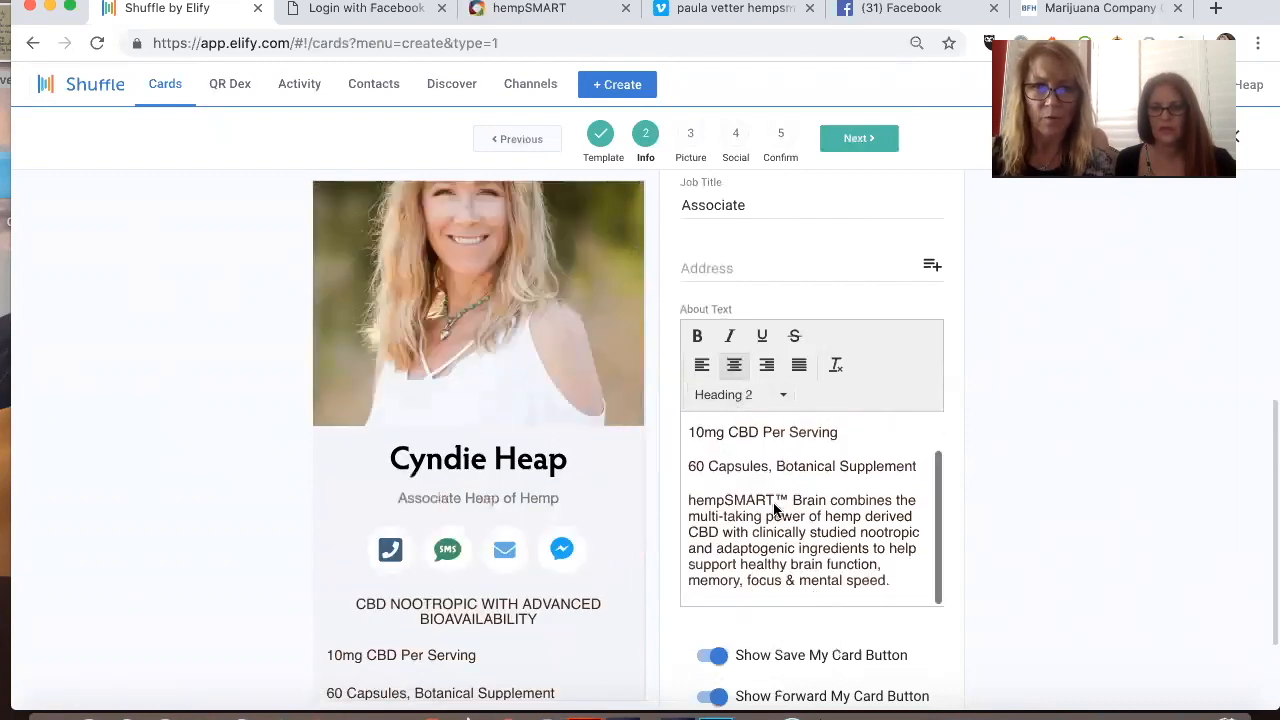
{"action": "scroll", "coordinate": [571, 512], "scroll_direction": "down", "scroll_amount": 3}
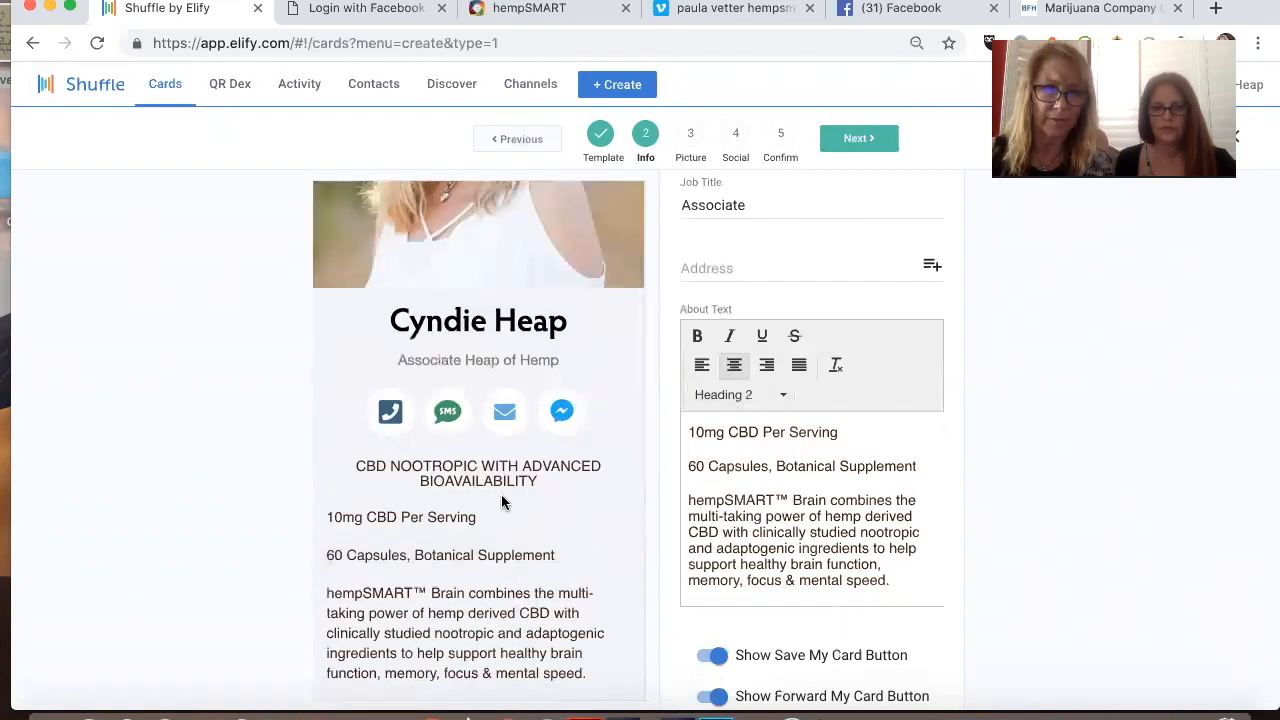
Step: Make the "CBD NOOTROPIC WITH ADVANCED BIOAVAILABILITY" heading in the About Text bold
{"action": "left_click", "coordinate": [738, 462]}
{"action": "scroll", "coordinate": [745, 466], "scroll_direction": "up", "scroll_amount": 1}
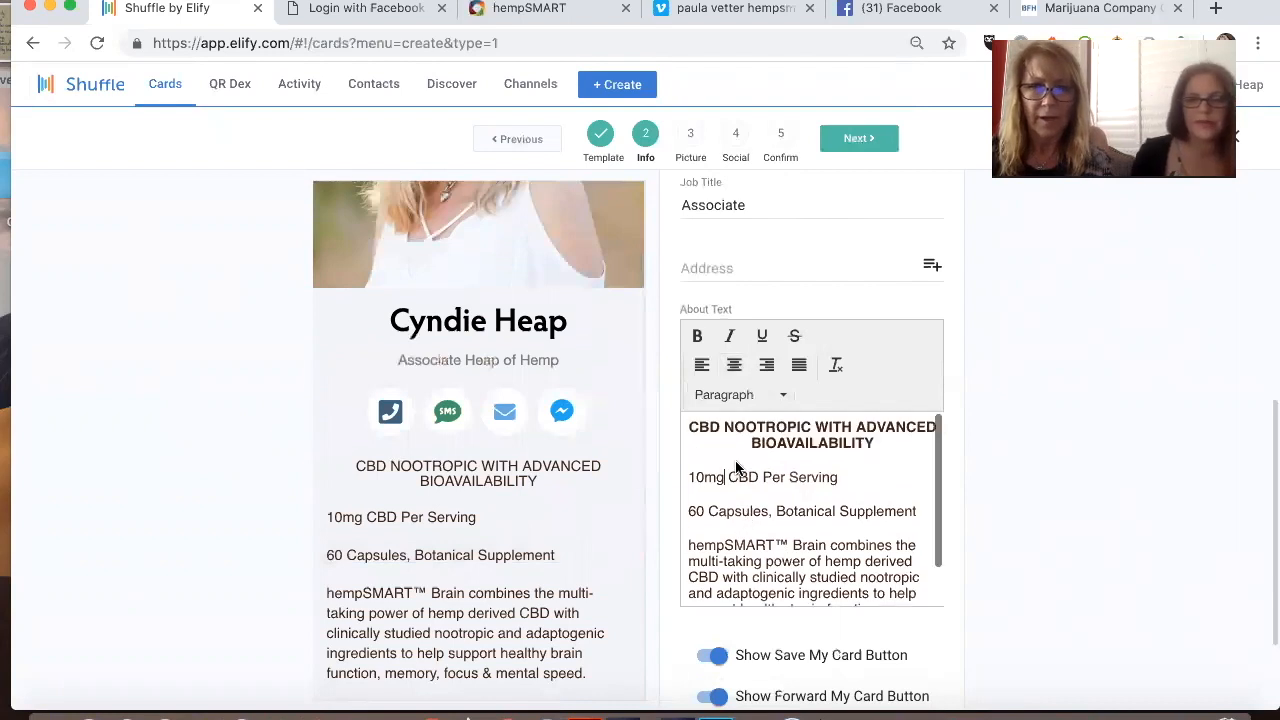
{"action": "left_click_drag", "start_coordinate": [688, 429], "coordinate": [883, 447]}
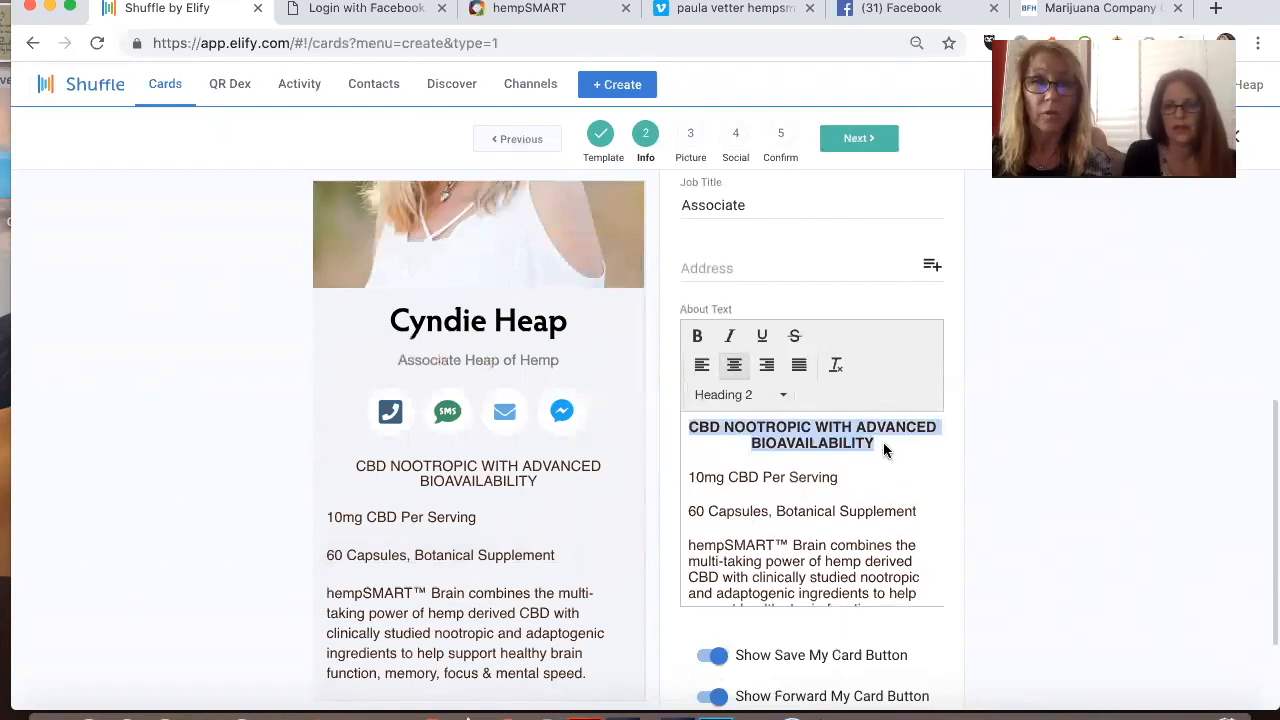
{"action": "left_click", "coordinate": [697, 336]}
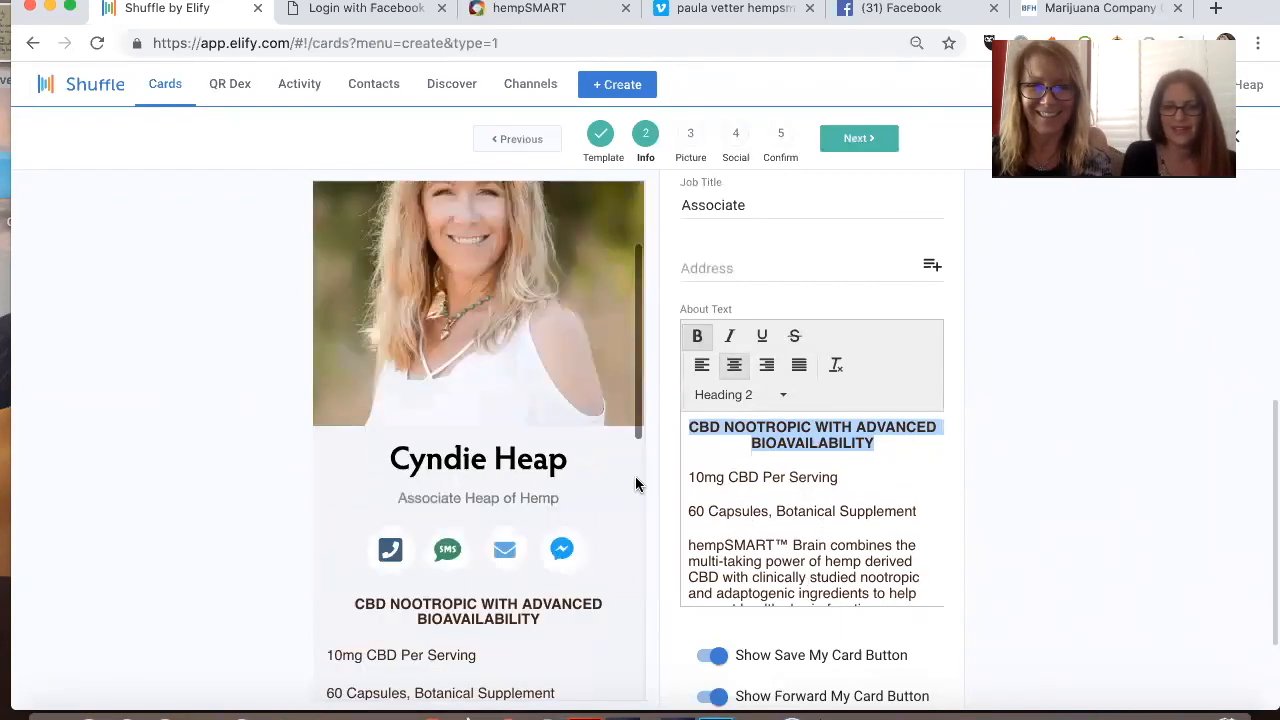
{"action": "scroll", "coordinate": [575, 468], "scroll_direction": "down", "scroll_amount": 3}
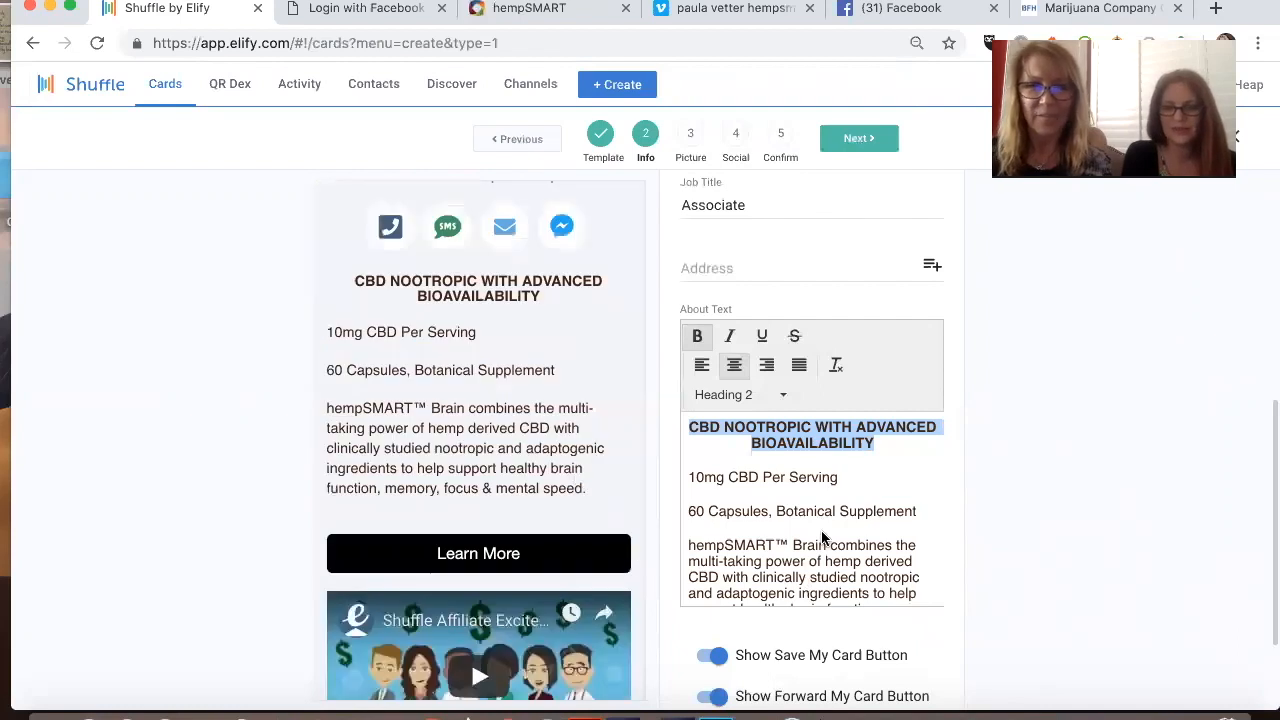
{"action": "scroll", "coordinate": [823, 532], "scroll_direction": "down", "scroll_amount": 1}
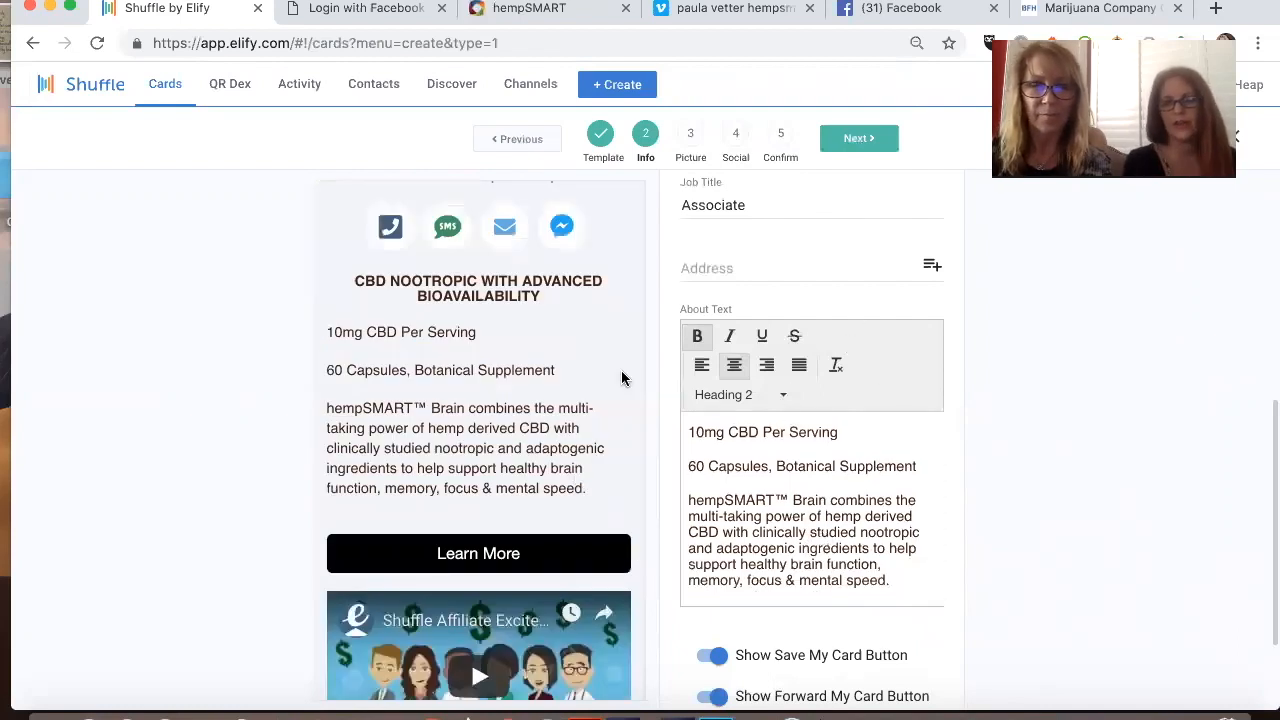
Step: Review the card's information form, from the card title and contact fields down to the Messenger and chat options
{"action": "scroll", "coordinate": [487, 393], "scroll_direction": "up", "scroll_amount": 1}
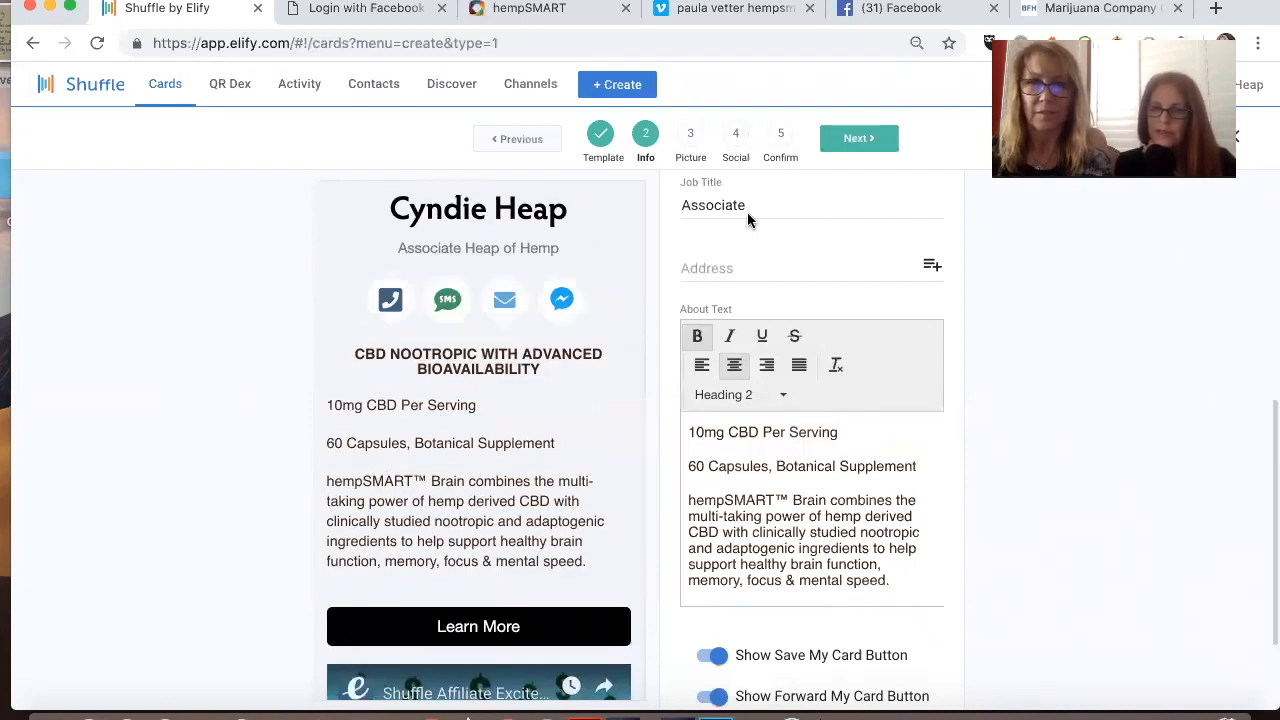
{"action": "scroll", "coordinate": [747, 212], "scroll_direction": "up", "scroll_amount": 3}
{"action": "scroll", "coordinate": [790, 321], "scroll_direction": "up", "scroll_amount": 7}
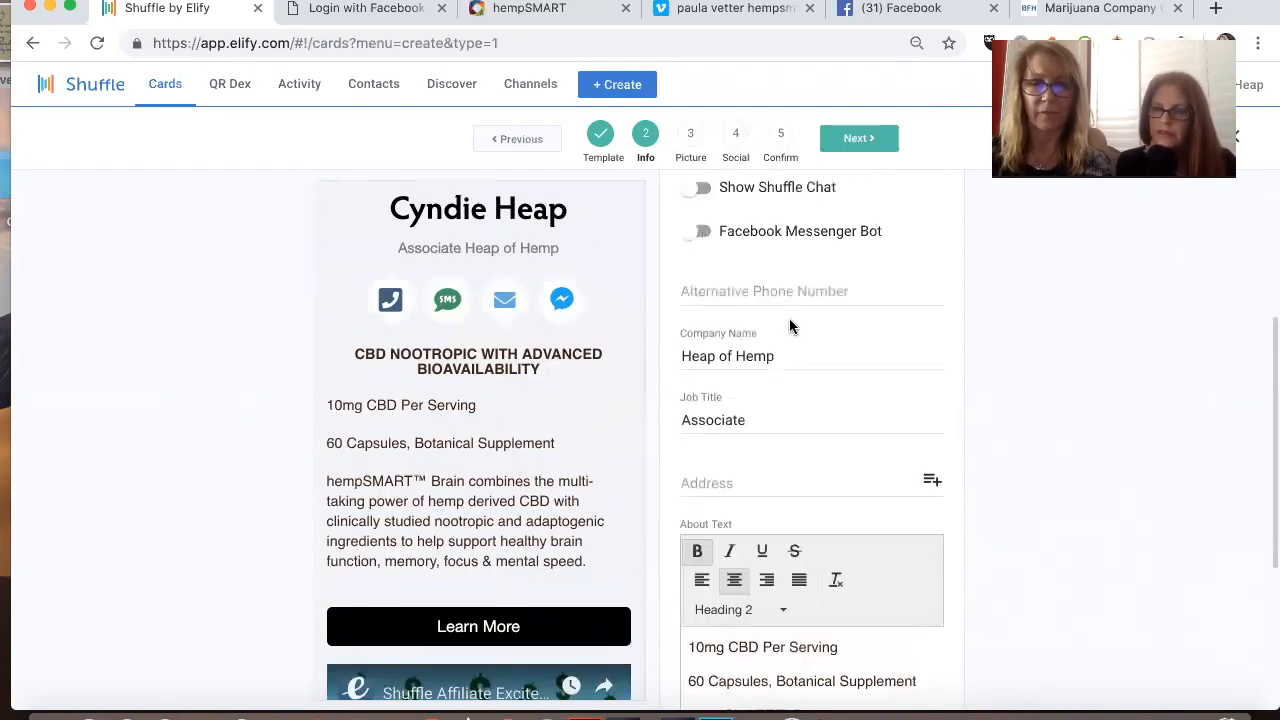
{"action": "scroll", "coordinate": [790, 325], "scroll_direction": "up", "scroll_amount": 4}
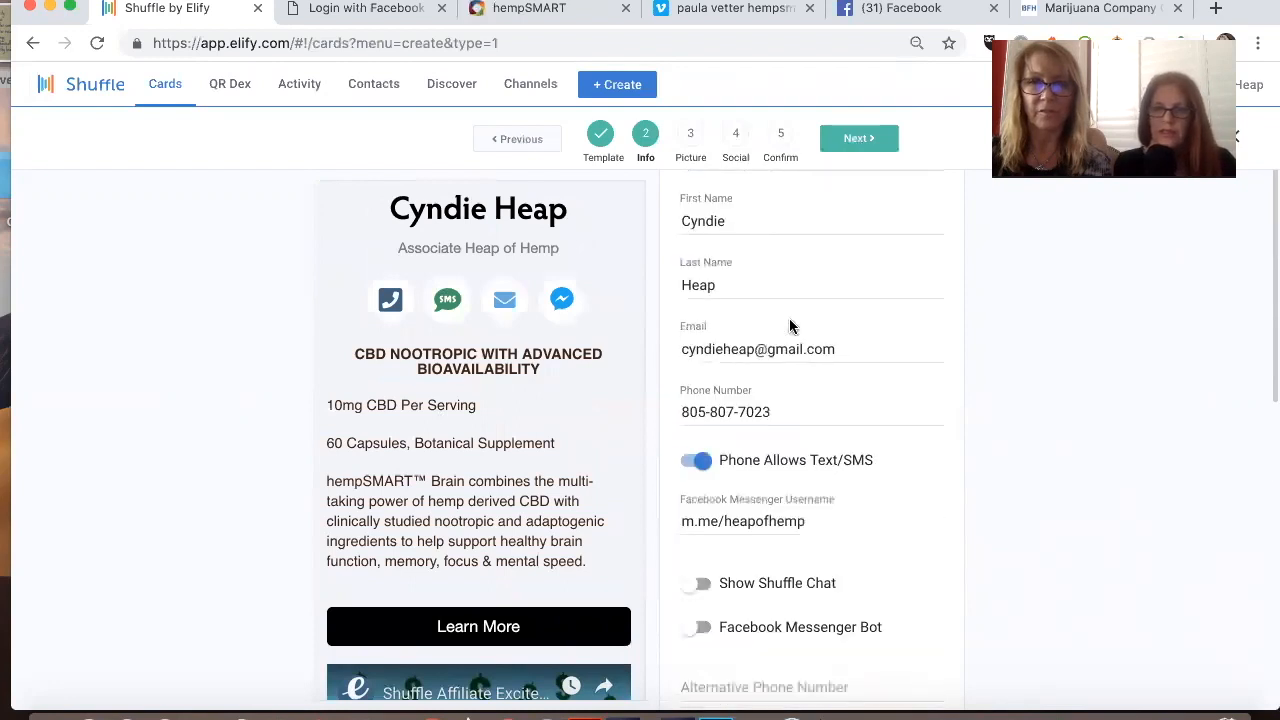
{"action": "scroll", "coordinate": [790, 325], "scroll_direction": "up", "scroll_amount": 2}
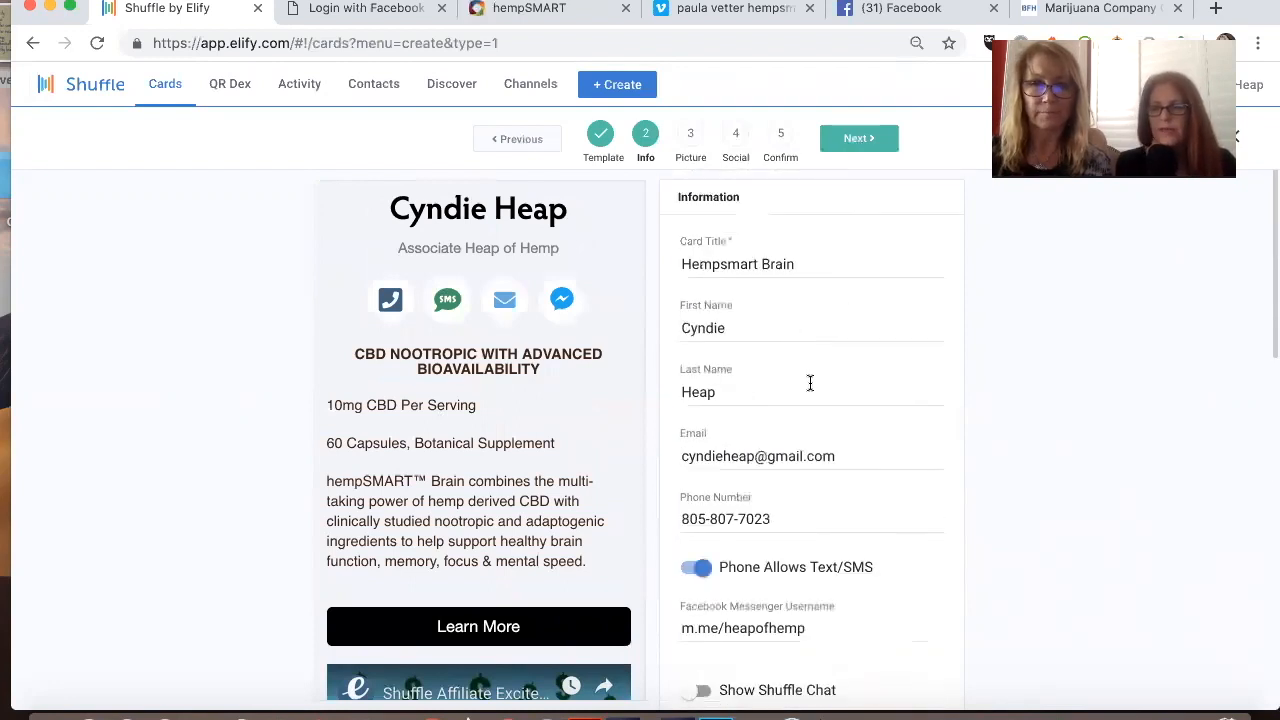
{"action": "left_click", "coordinate": [723, 456]}
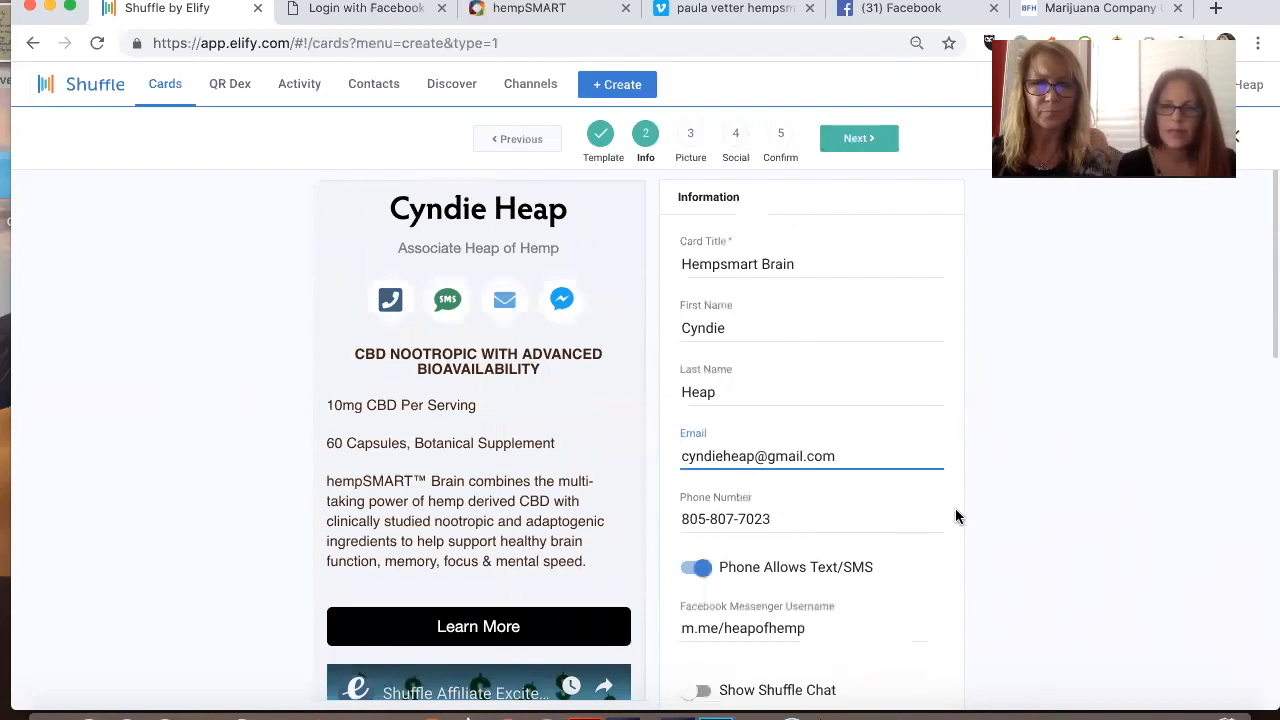
{"action": "scroll", "coordinate": [907, 297], "scroll_direction": "down", "scroll_amount": 1}
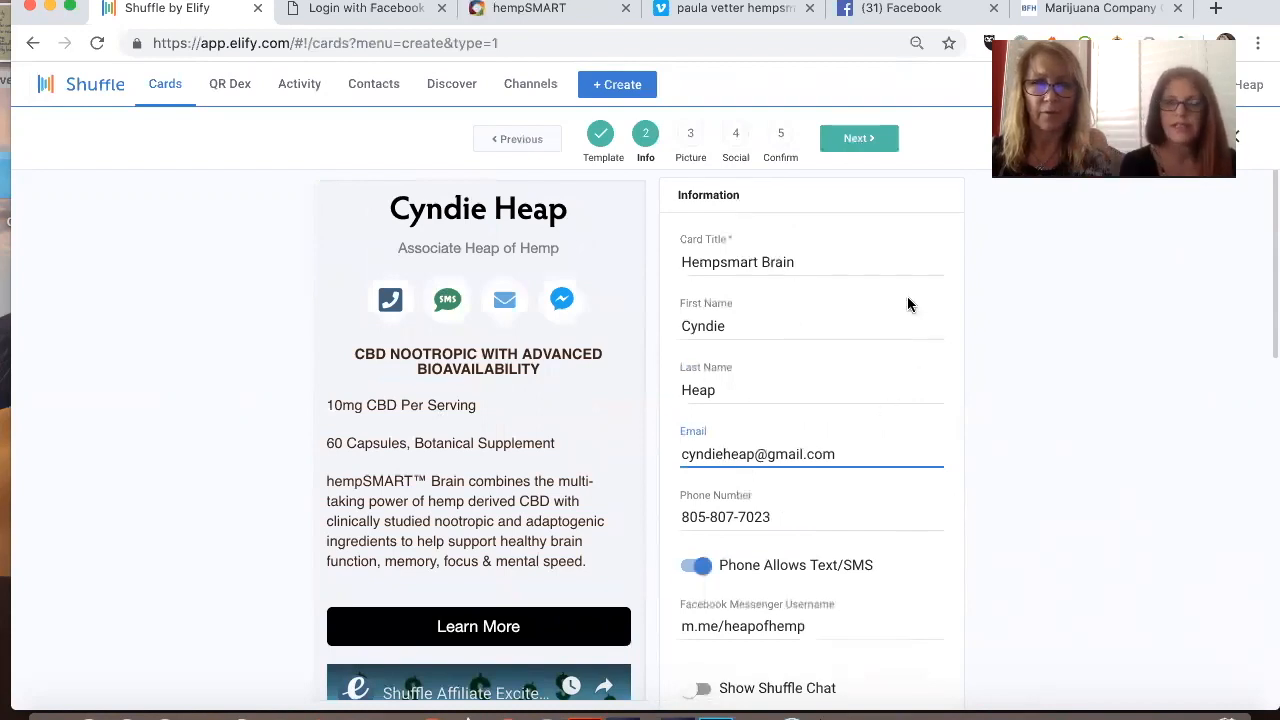
{"action": "scroll", "coordinate": [882, 266], "scroll_direction": "down", "scroll_amount": 5}
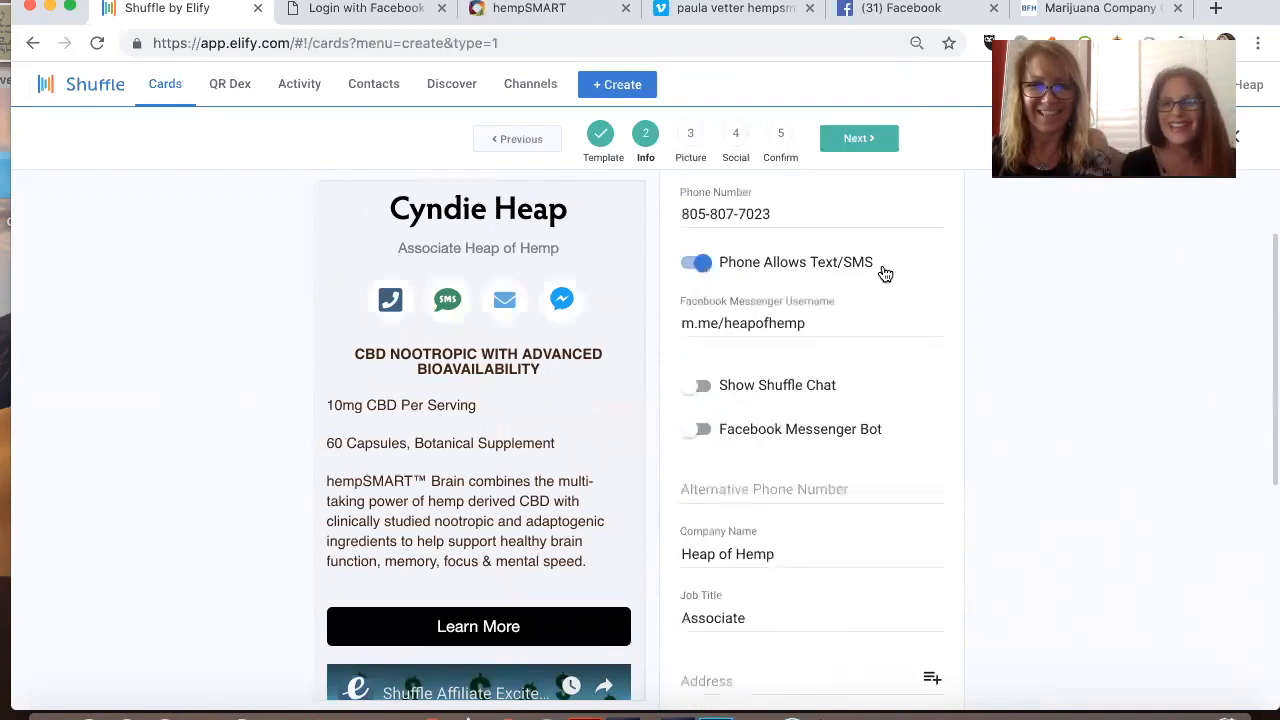
Step: Turn on Show Shuffle Chat with the Floating option and continue to the Picture stage of the card
{"action": "left_click", "coordinate": [699, 386]}
{"action": "left_click", "coordinate": [728, 414]}
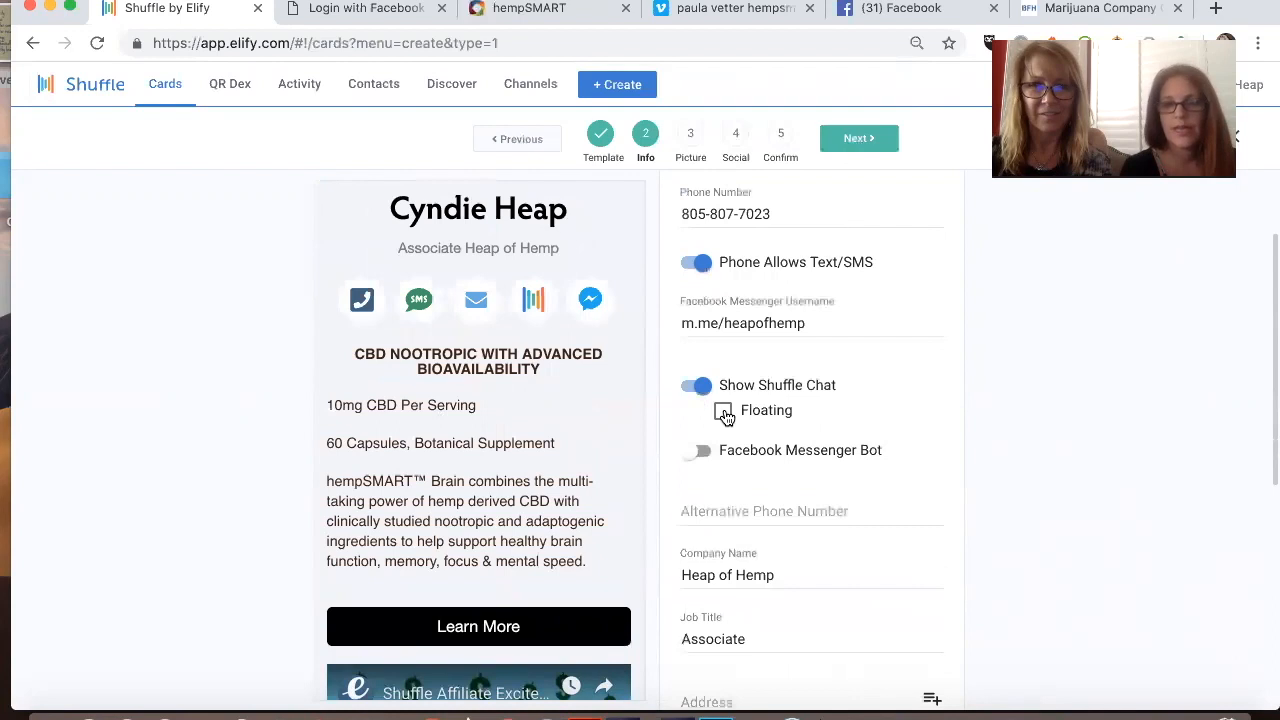
{"action": "scroll", "coordinate": [828, 414], "scroll_direction": "down", "scroll_amount": 2}
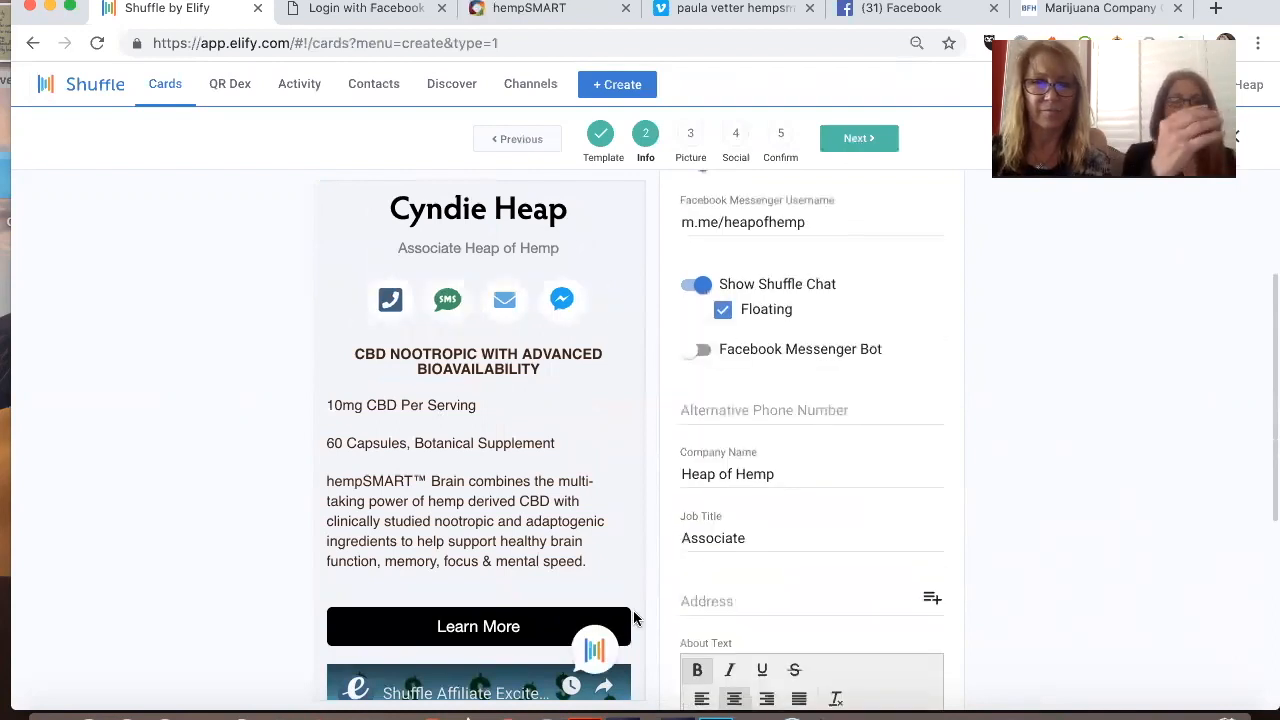
{"action": "scroll", "coordinate": [1052, 449], "scroll_direction": "down", "scroll_amount": 2}
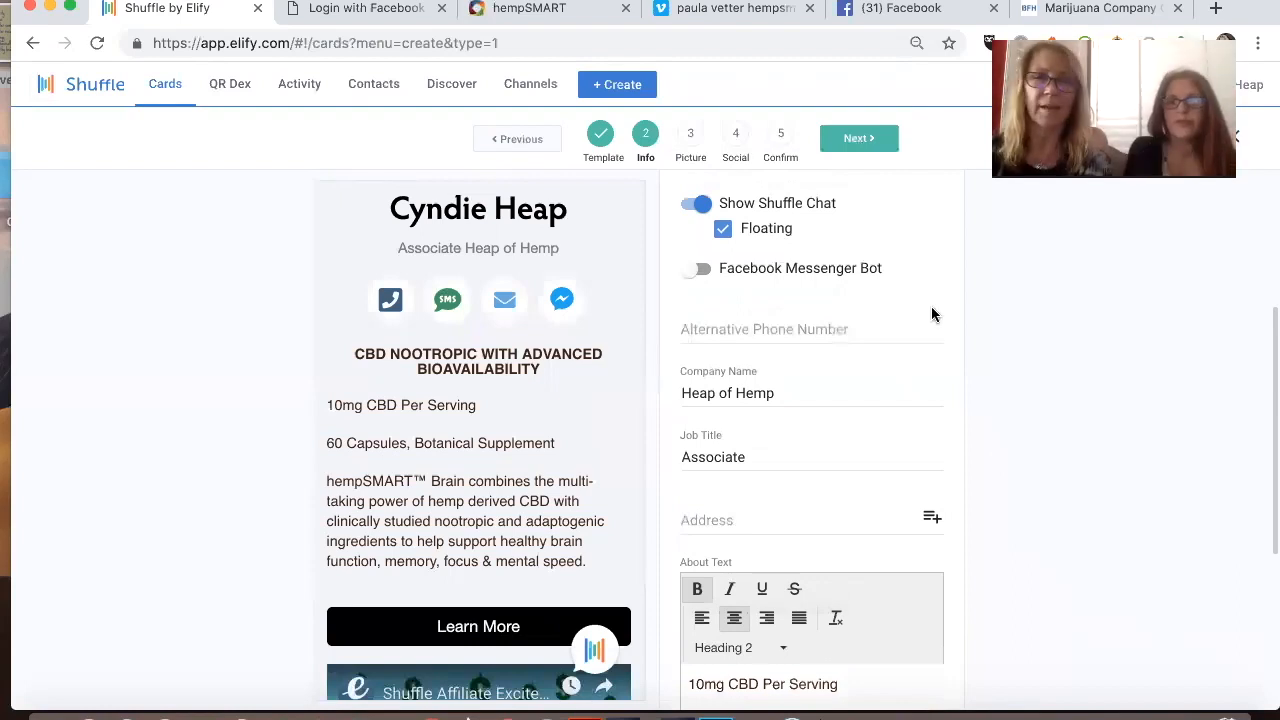
{"action": "left_click", "coordinate": [862, 140]}
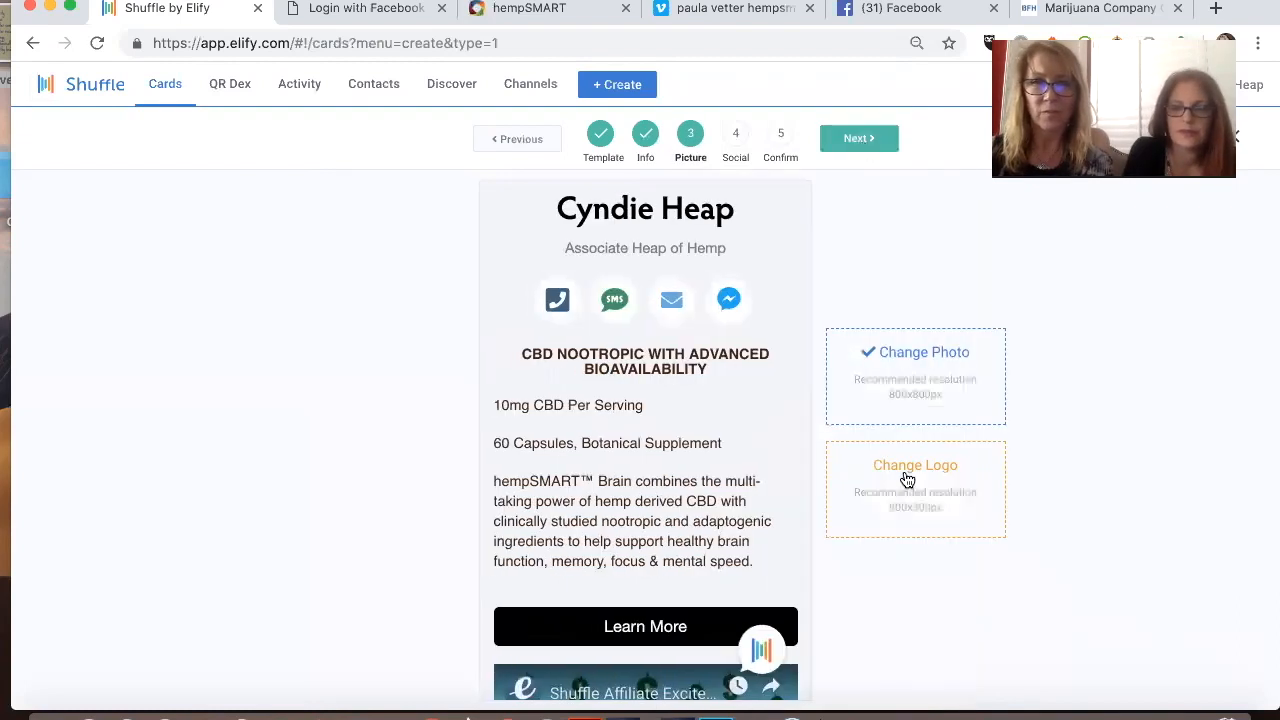
Step: Set the card's photo to the library picture of the hempSMART Brain bottle with the "Clarity, Focus, Better concentration" text
{"action": "left_click", "coordinate": [924, 358]}
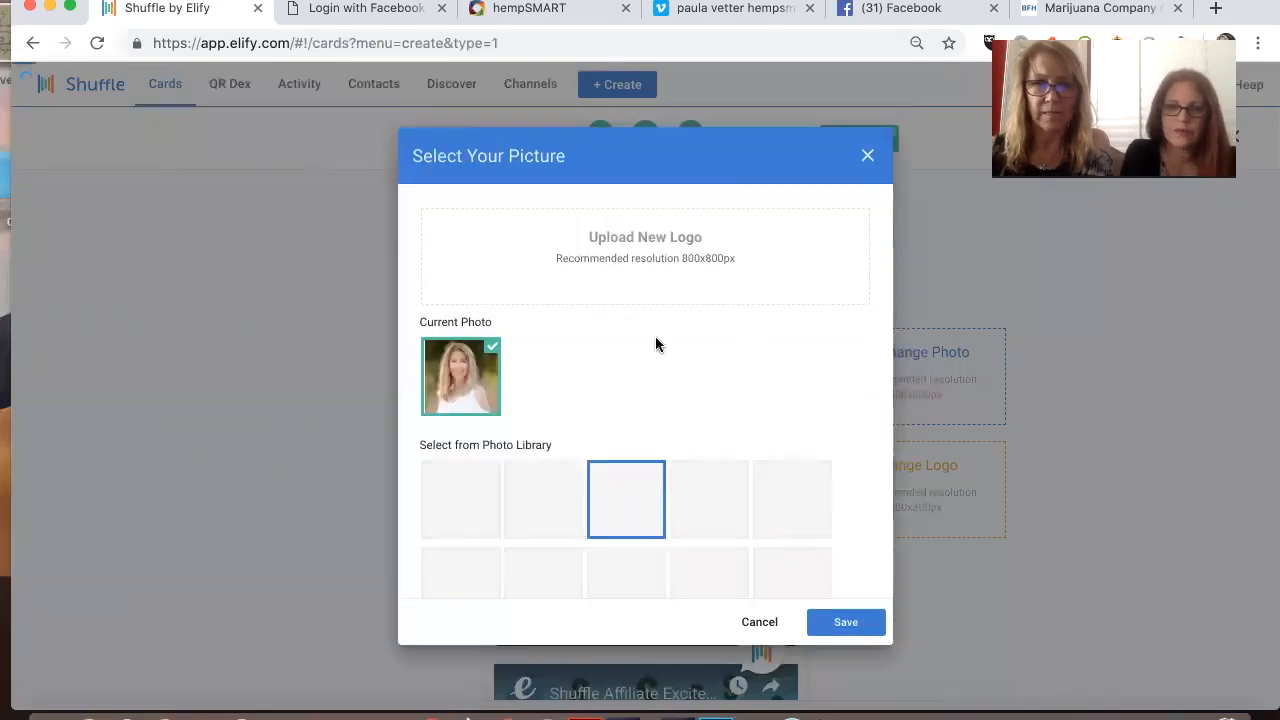
{"action": "scroll", "coordinate": [655, 336], "scroll_direction": "down", "scroll_amount": 2}
{"action": "left_click", "coordinate": [490, 412]}
{"action": "left_click", "coordinate": [845, 621]}
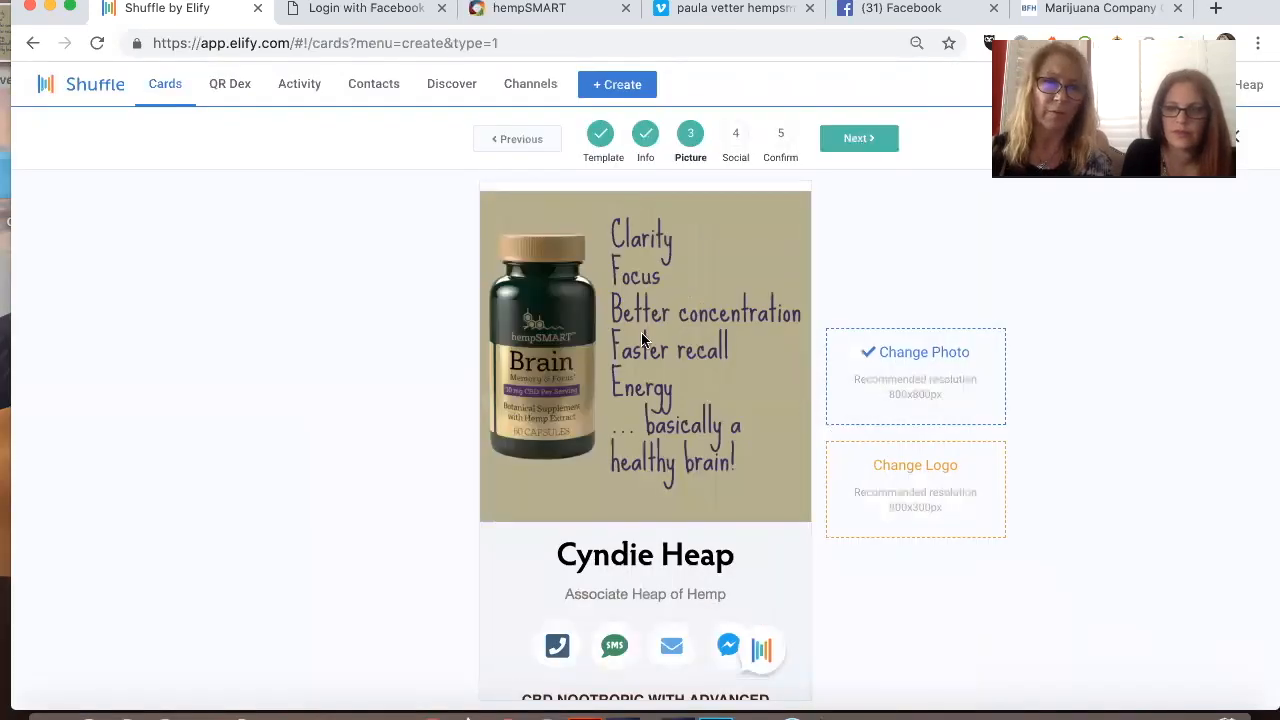
Step: Set the card's logo to the hempSMART logo from the photo library and save it
{"action": "left_click", "coordinate": [914, 468]}
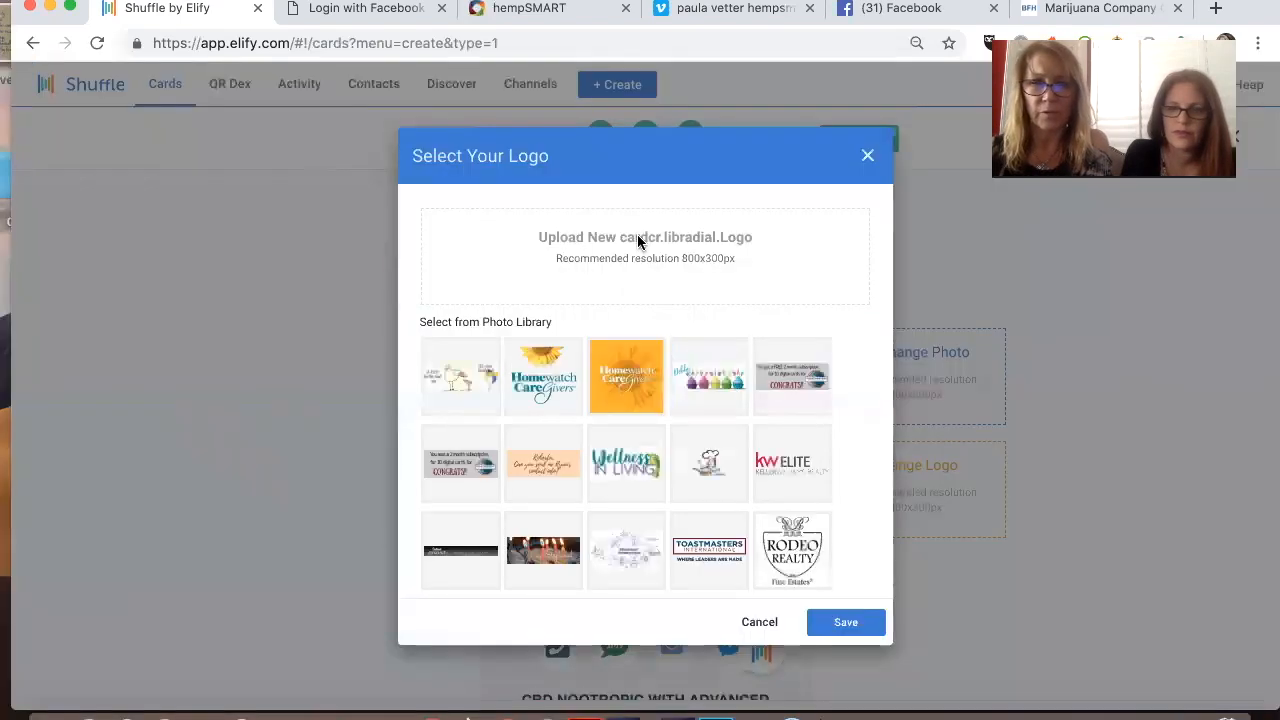
{"action": "left_click", "coordinate": [637, 240]}
{"action": "left_click", "coordinate": [1005, 574]}
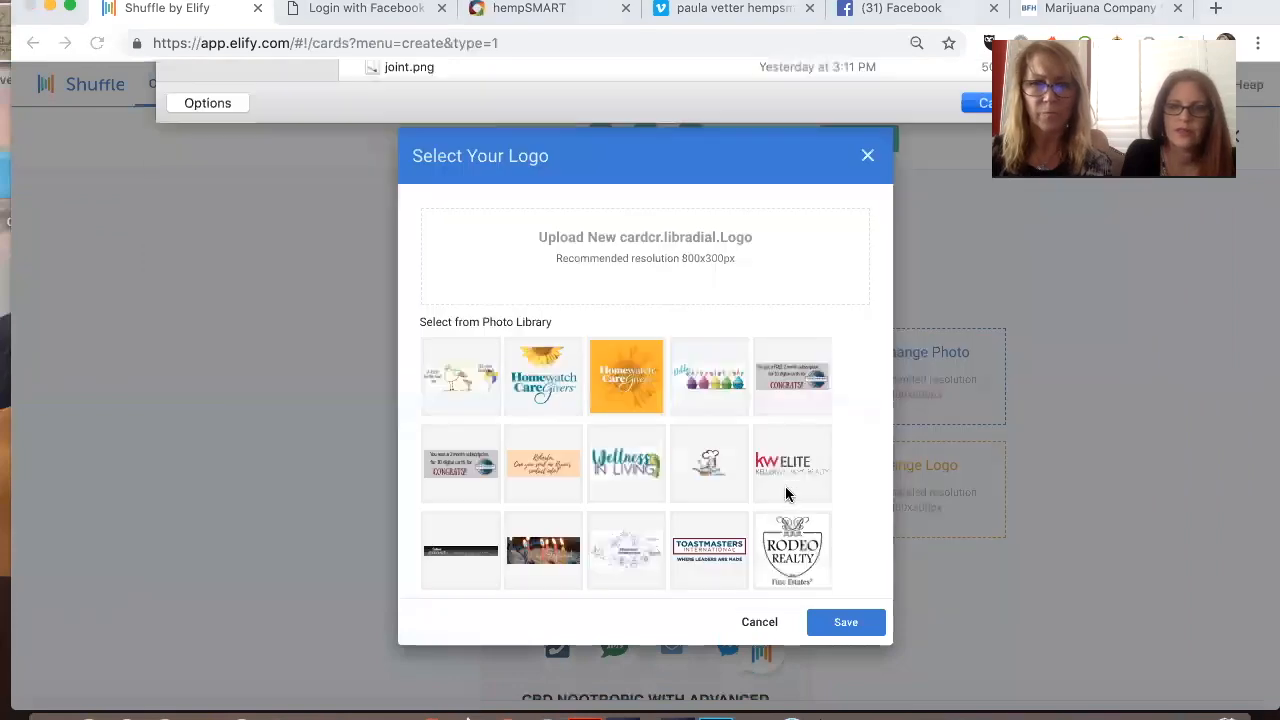
{"action": "scroll", "coordinate": [786, 494], "scroll_direction": "down", "scroll_amount": 3}
{"action": "left_click", "coordinate": [645, 566]}
{"action": "scroll", "coordinate": [697, 528], "scroll_direction": "down", "scroll_amount": 2}
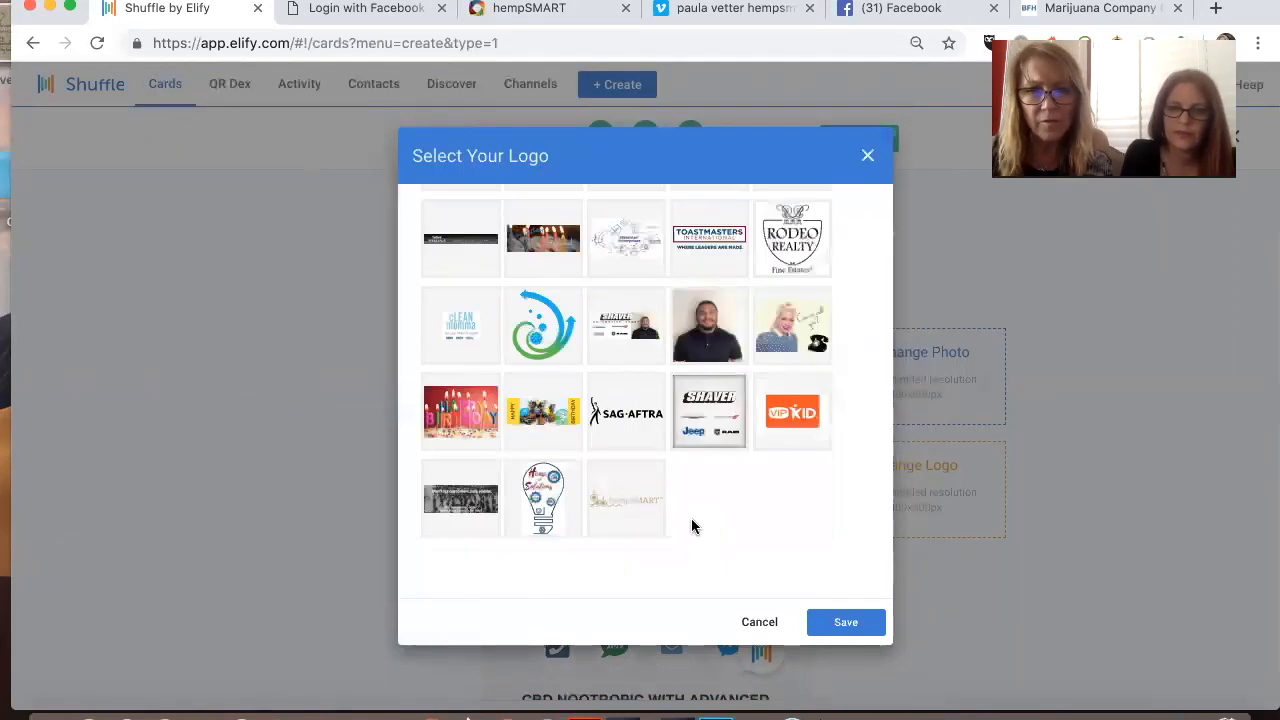
{"action": "left_click", "coordinate": [600, 515]}
{"action": "left_click", "coordinate": [846, 621]}
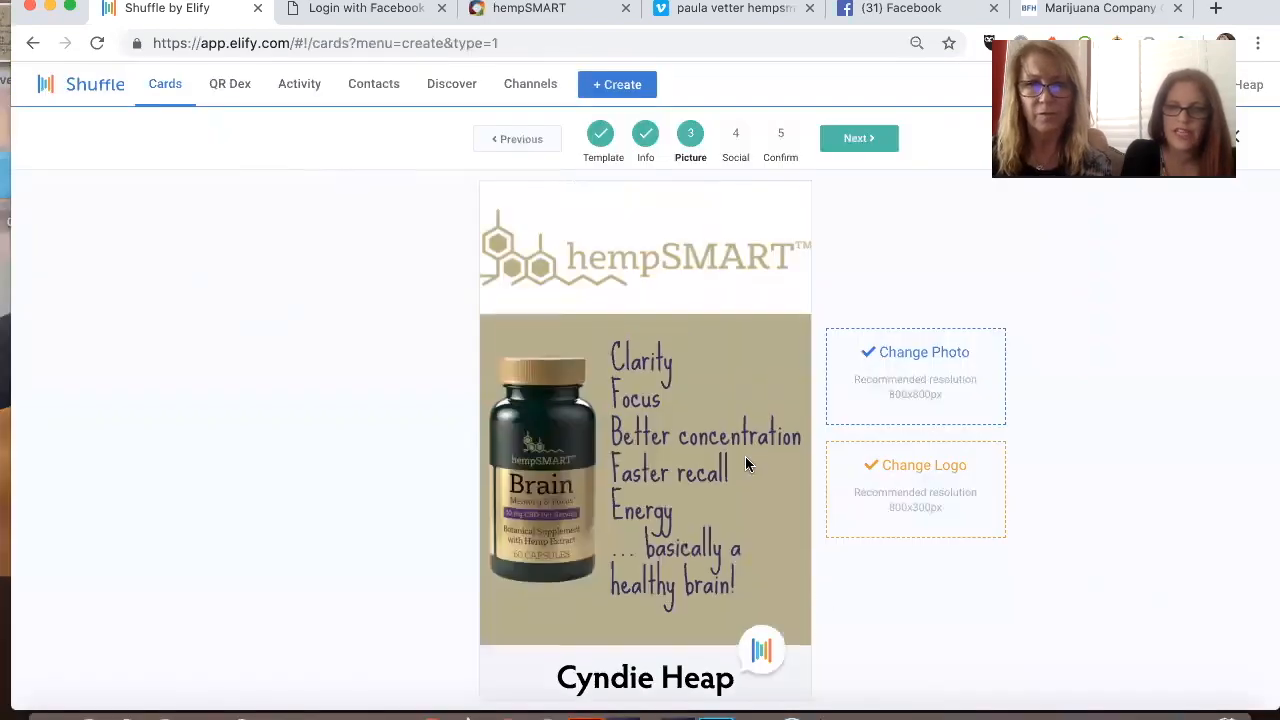
Step: Continue to the Social stage and set the Facebook link to facebook.com/heapofhemp
{"action": "scroll", "coordinate": [745, 456], "scroll_direction": "down", "scroll_amount": 7}
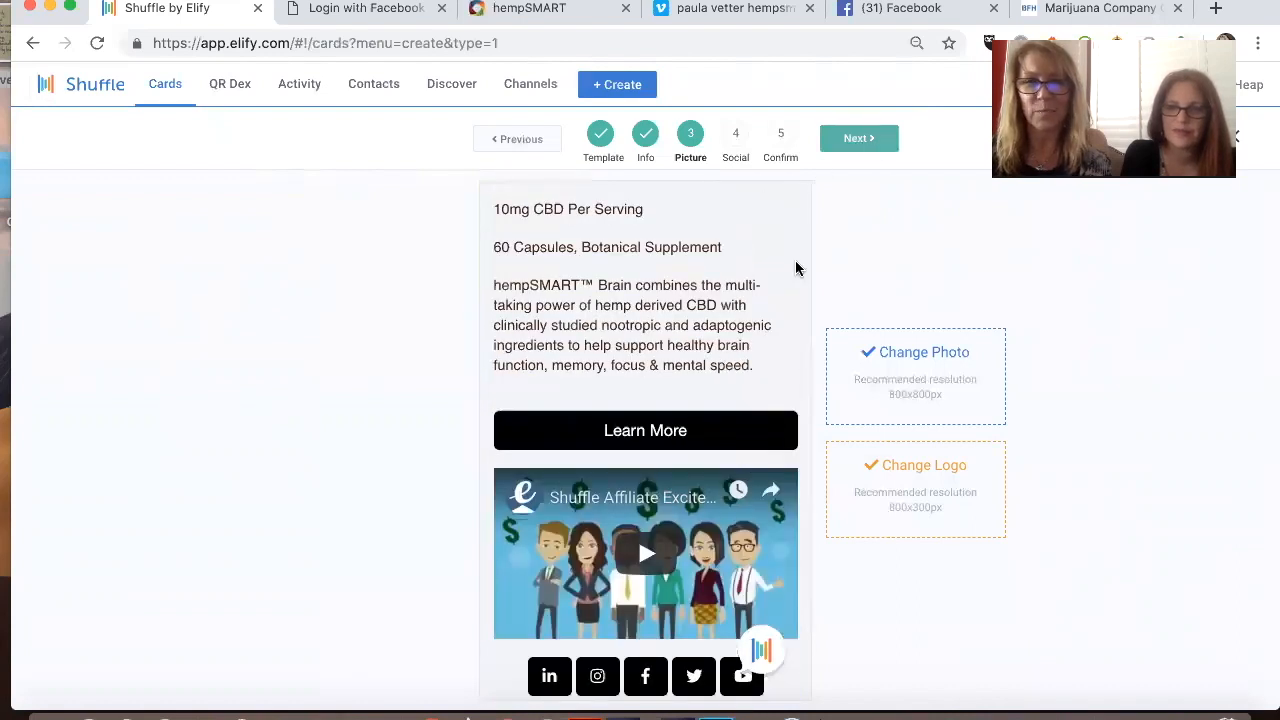
{"action": "left_click", "coordinate": [820, 263]}
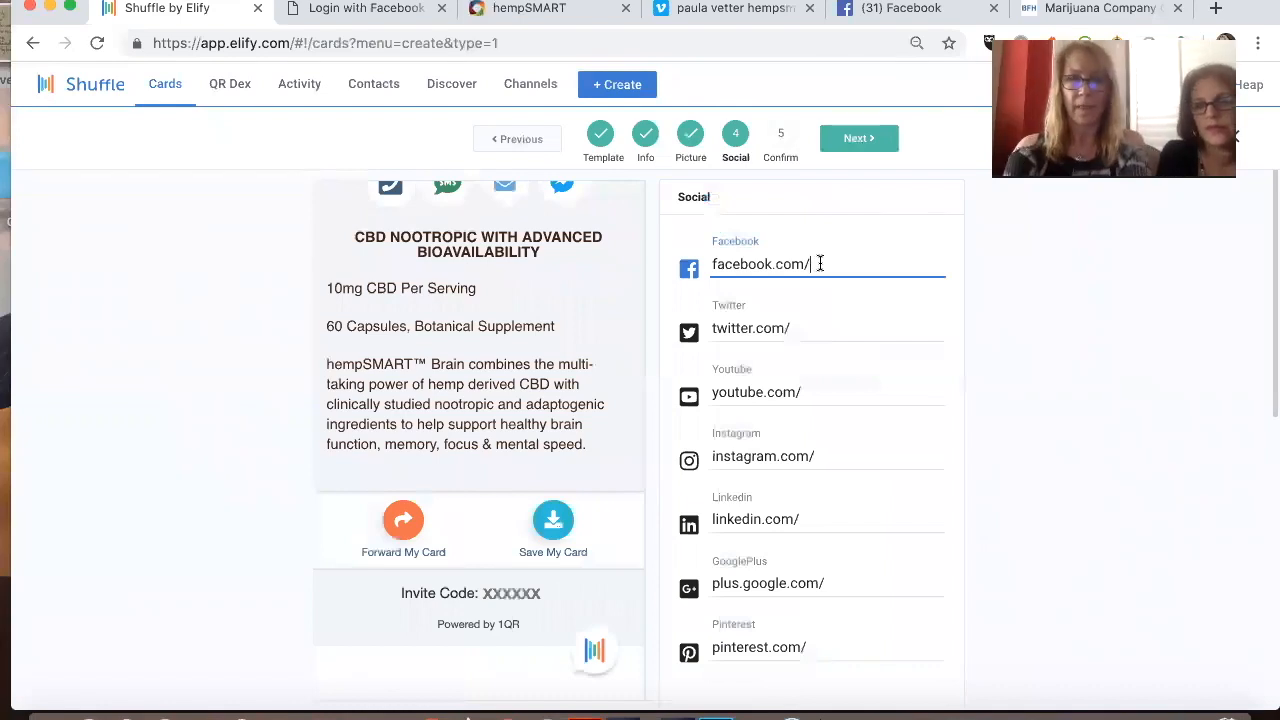
{"action": "type", "text": "heapofhemp"}
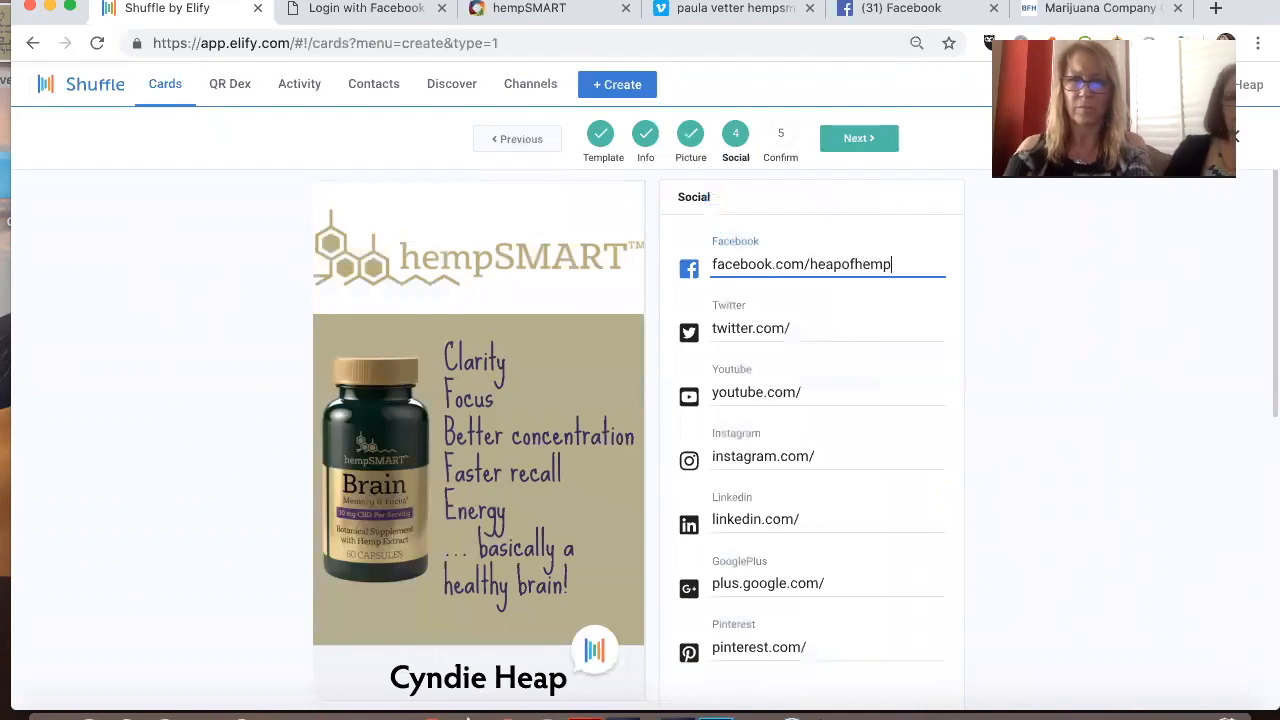
Step: Set the card's Instagram link to instagram.com/heapofhemp23
{"action": "scroll", "coordinate": [825, 400], "scroll_direction": "down", "scroll_amount": 1}
{"action": "left_click", "coordinate": [827, 394]}
{"action": "type", "text": "heapo"}
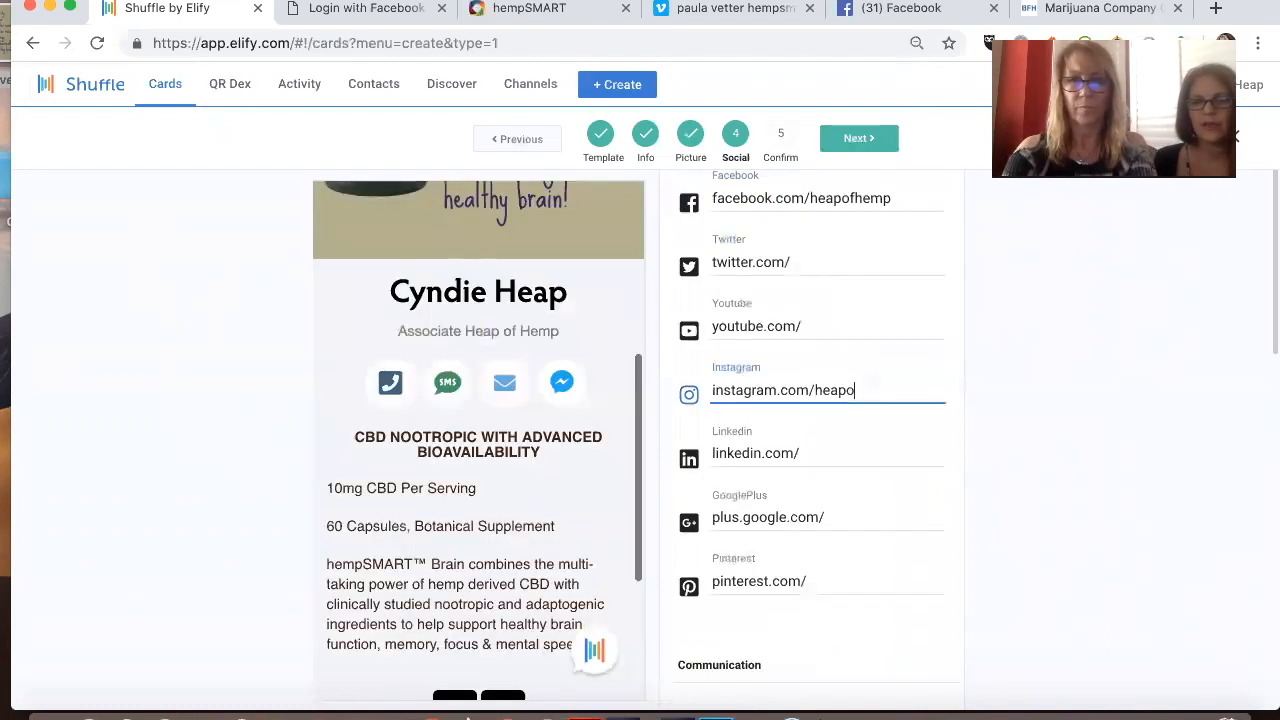
{"action": "type", "text": "fhemp23"}
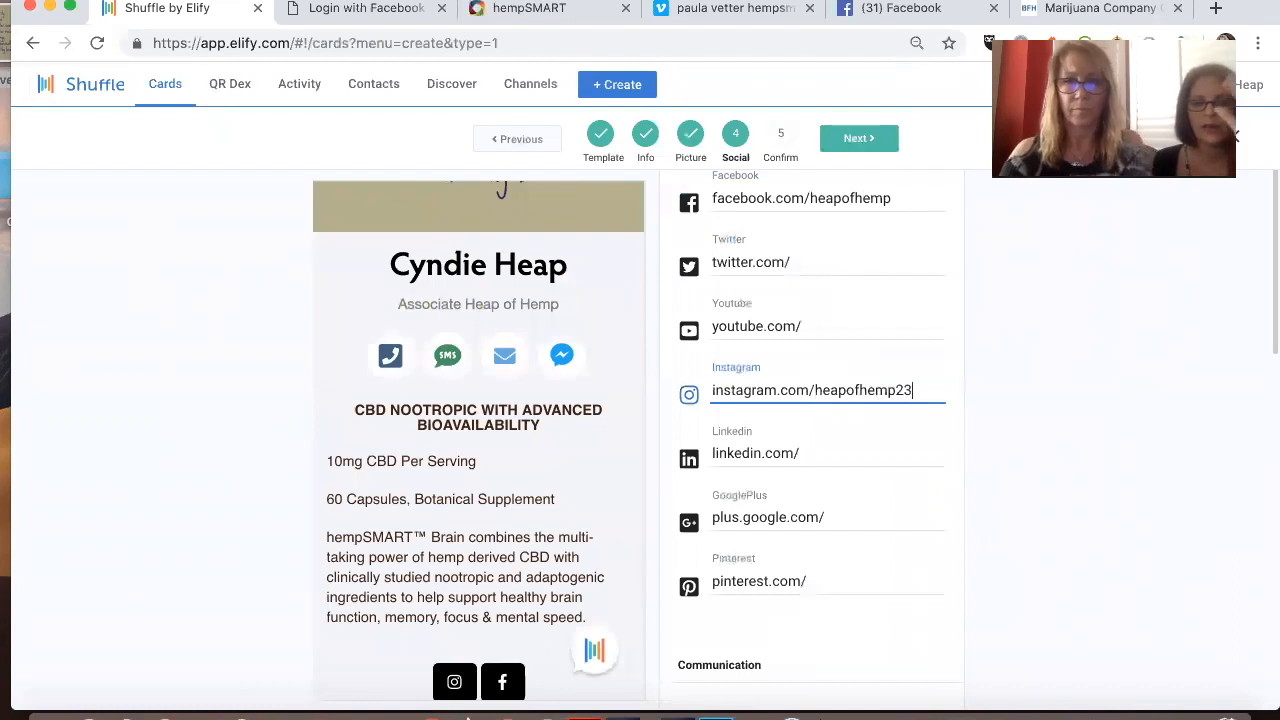
{"action": "left_click", "coordinate": [822, 458]}
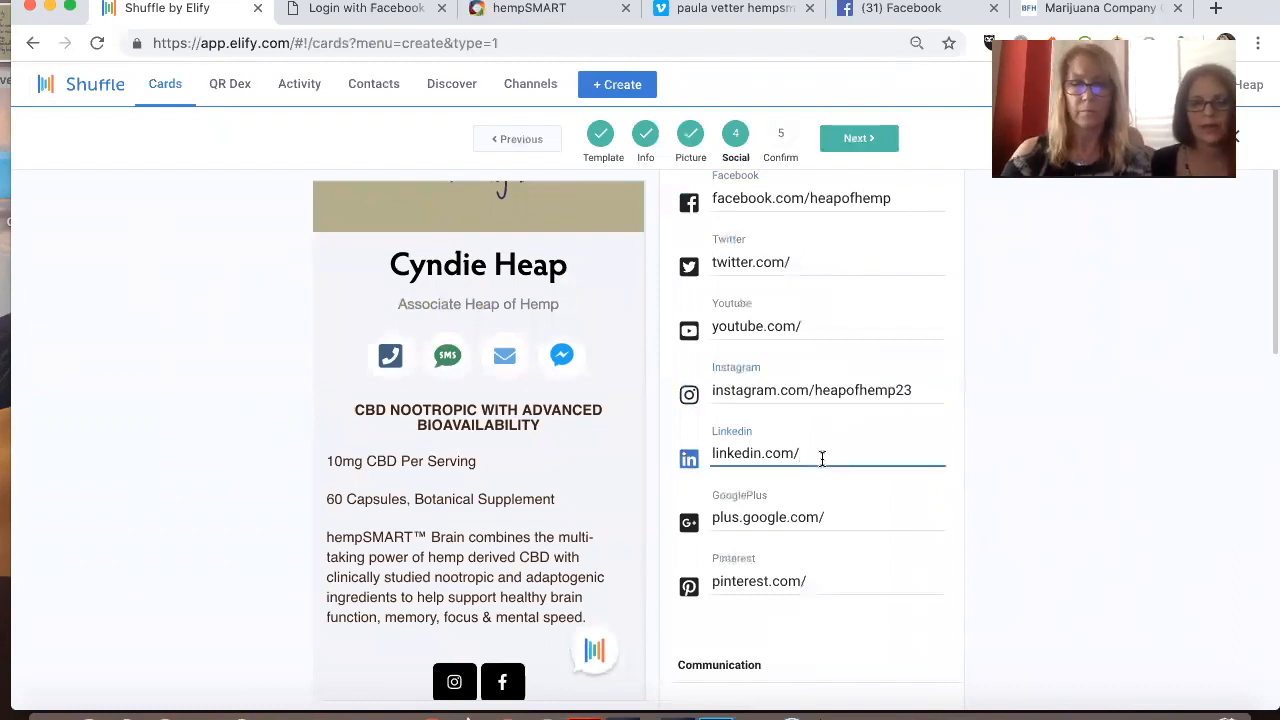
Step: For the card's Vimeo video, switch to Vimeo, open the hempSMART BRAIN Product Training video of Mar 5, 2019, and copy its web address
{"action": "scroll", "coordinate": [840, 420], "scroll_direction": "down", "scroll_amount": 2}
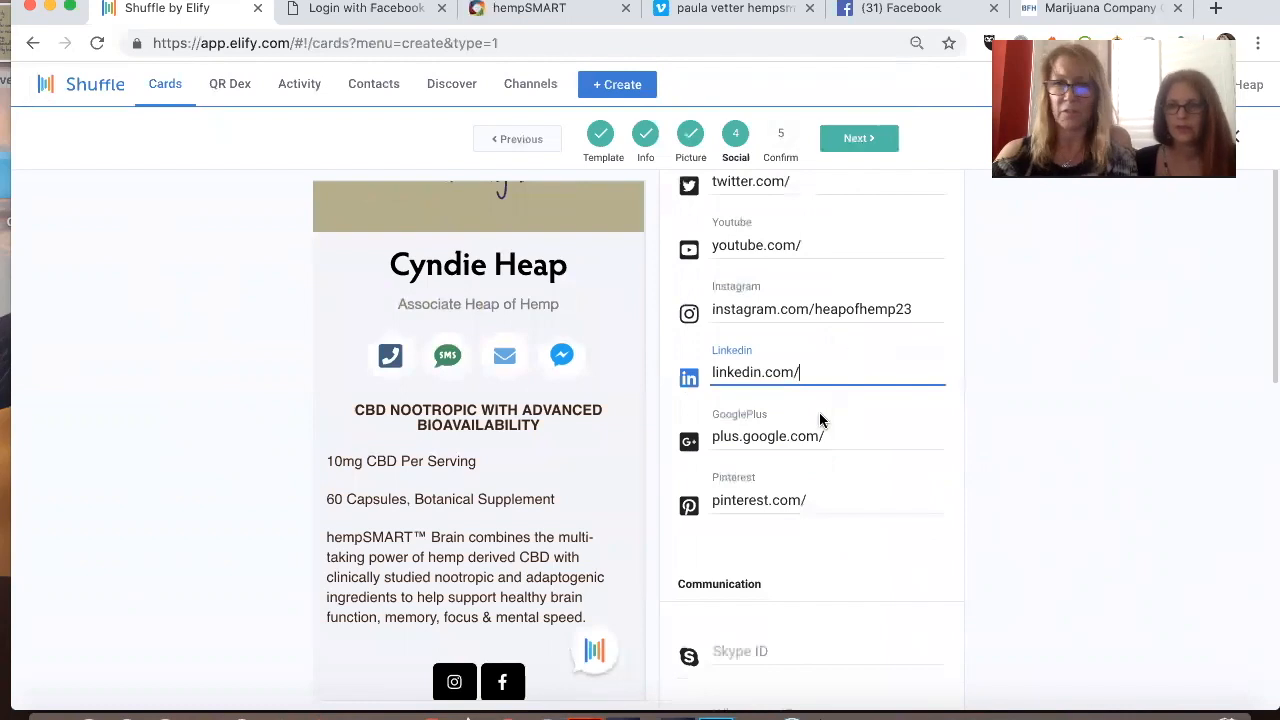
{"action": "scroll", "coordinate": [819, 412], "scroll_direction": "down", "scroll_amount": 5}
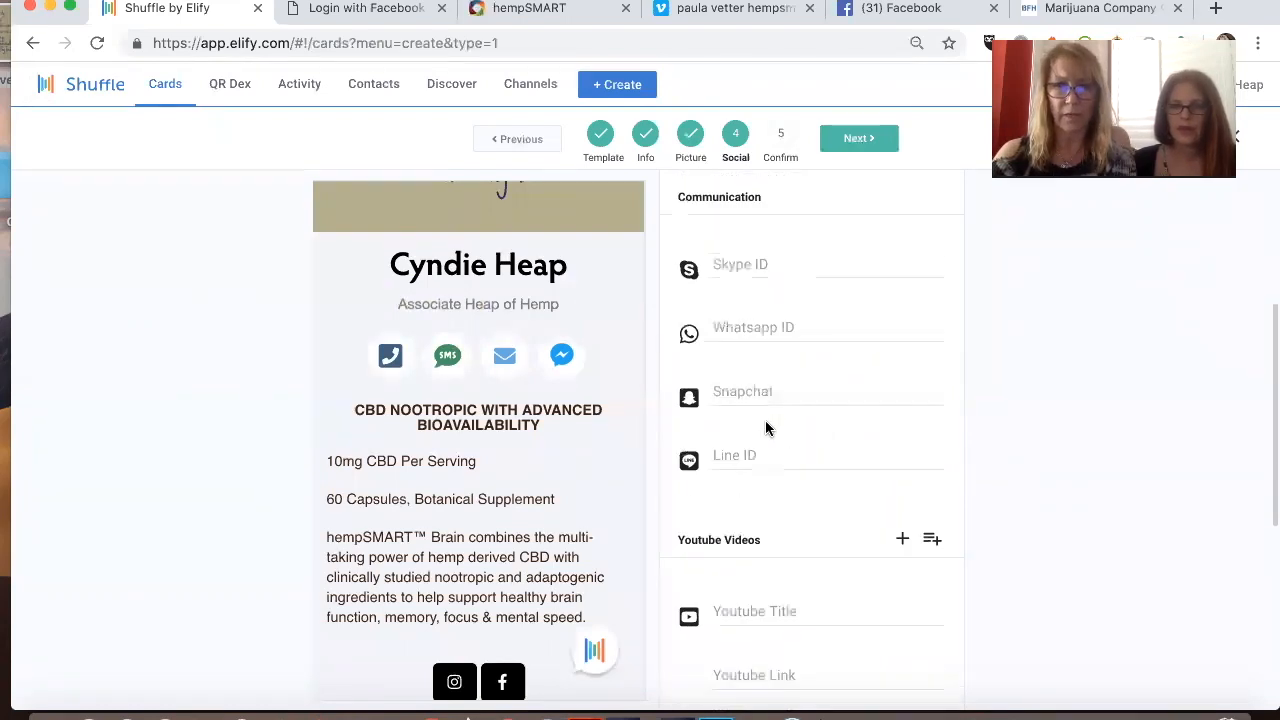
{"action": "scroll", "coordinate": [765, 428], "scroll_direction": "down", "scroll_amount": 3}
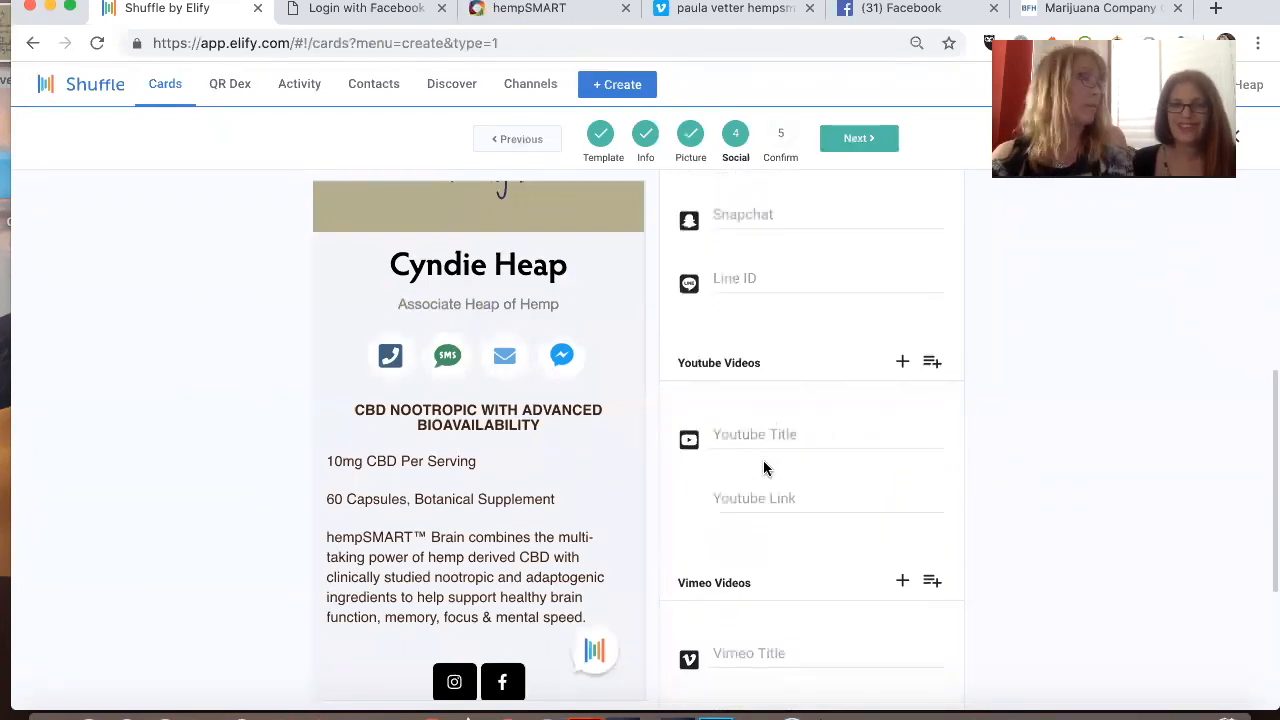
{"action": "scroll", "coordinate": [763, 468], "scroll_direction": "down", "scroll_amount": 2}
{"action": "scroll", "coordinate": [763, 468], "scroll_direction": "down", "scroll_amount": 2}
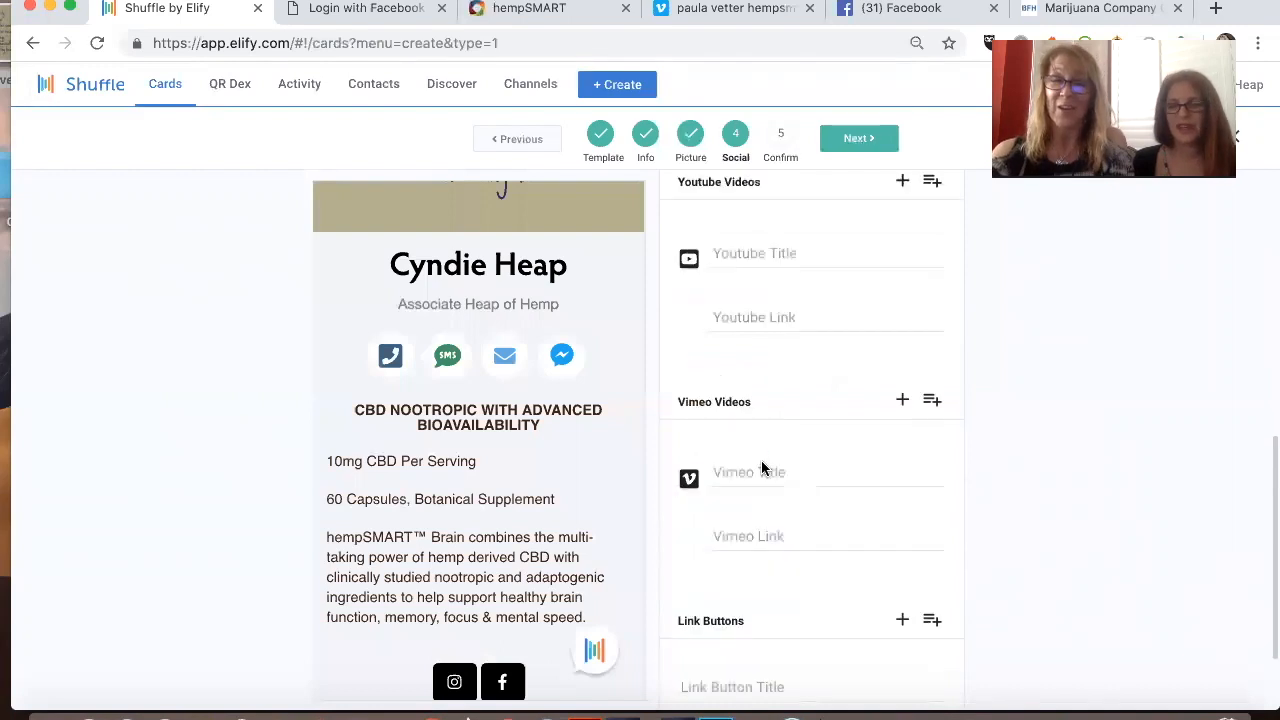
{"action": "left_click", "coordinate": [763, 471]}
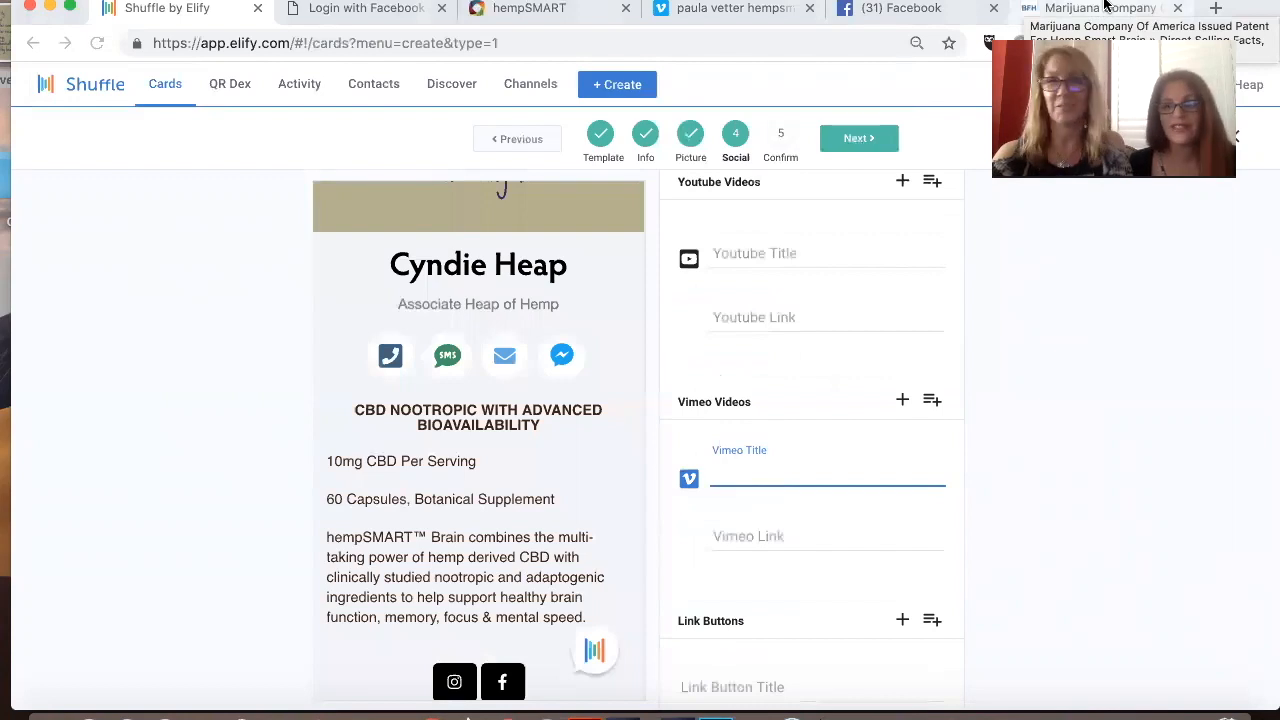
{"action": "left_click", "coordinate": [1105, 7]}
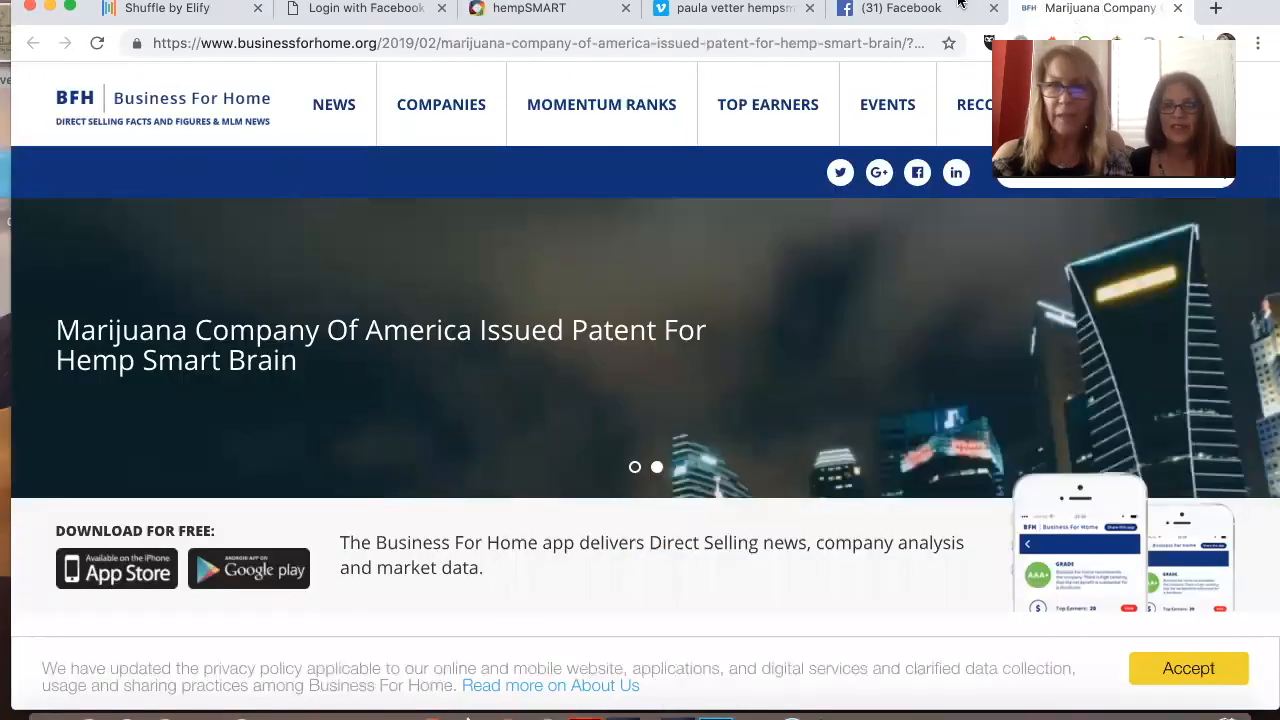
{"action": "left_click", "coordinate": [645, 5]}
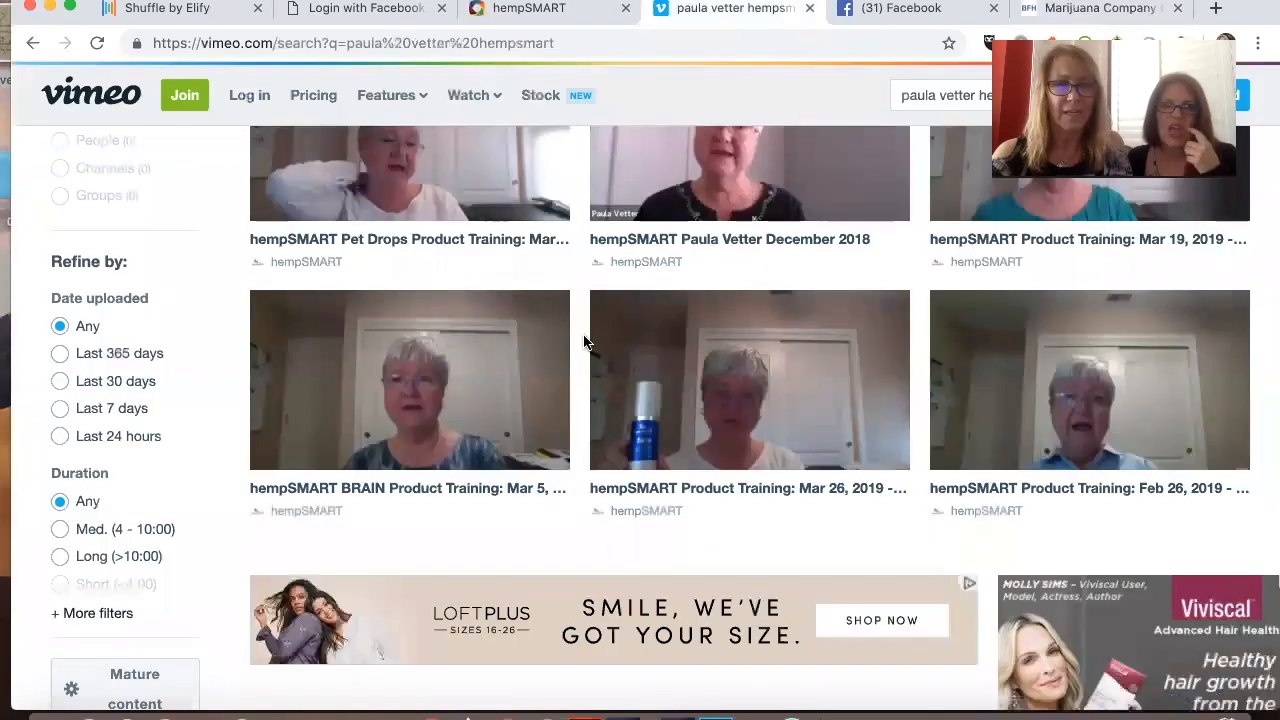
{"action": "left_click", "coordinate": [432, 388]}
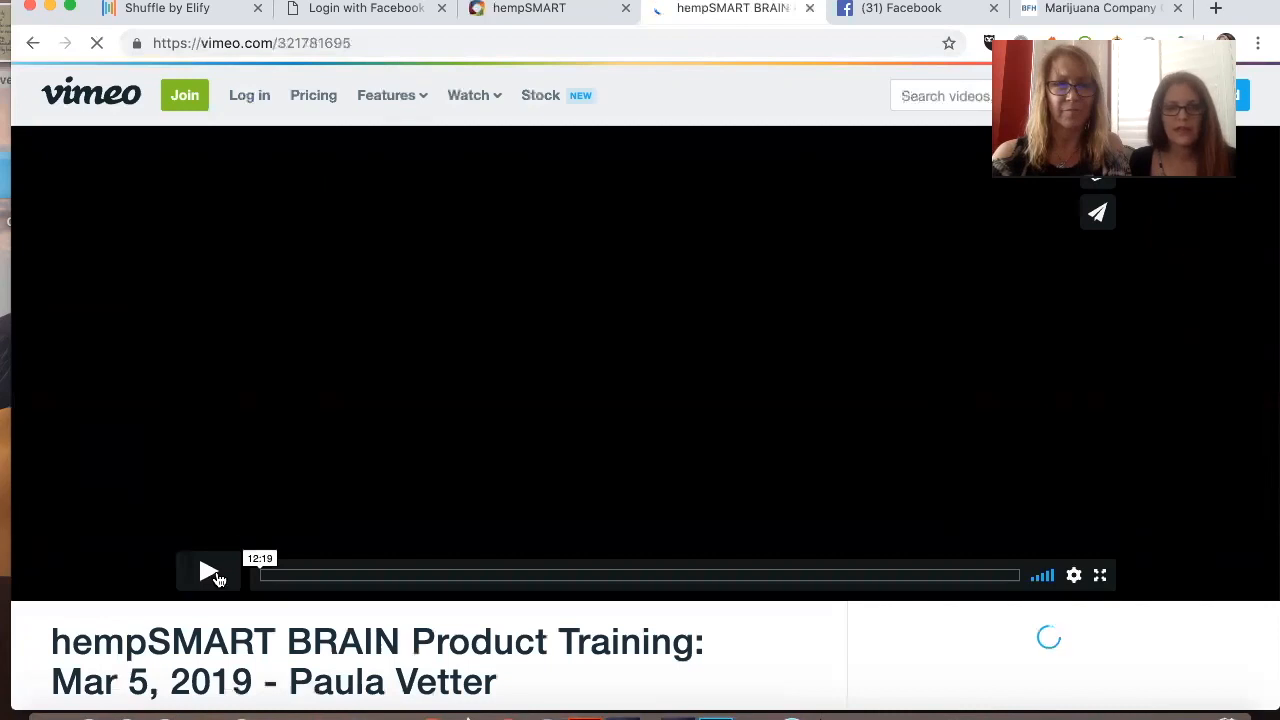
{"action": "left_click", "coordinate": [210, 573]}
{"action": "left_click", "coordinate": [378, 44]}
{"action": "key", "text": "ctrl+c"}
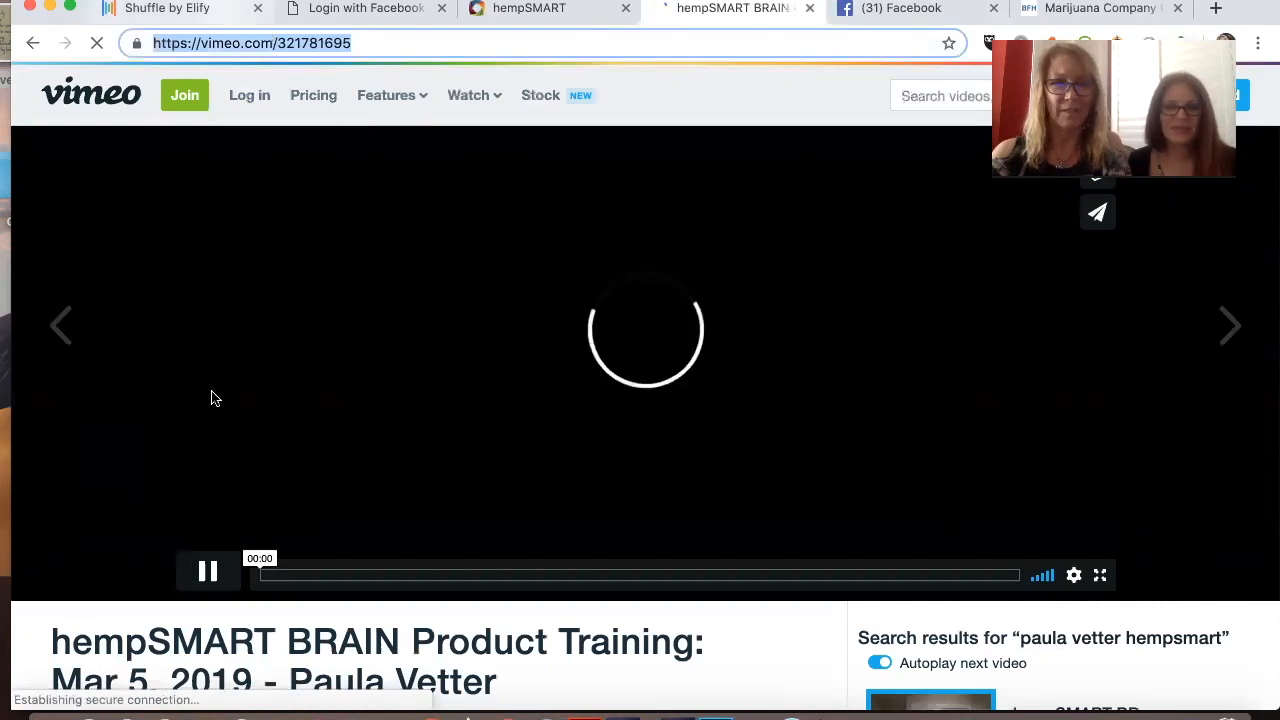
{"action": "left_click", "coordinate": [208, 584]}
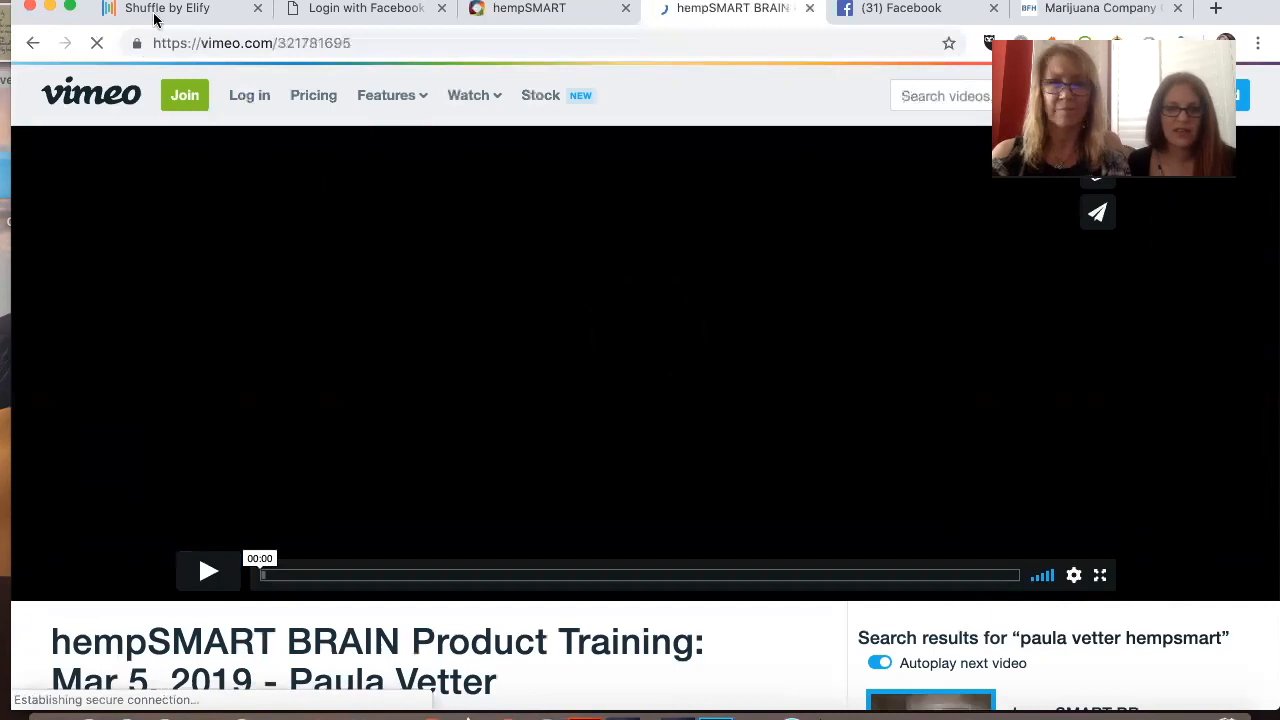
{"action": "left_click", "coordinate": [155, 19]}
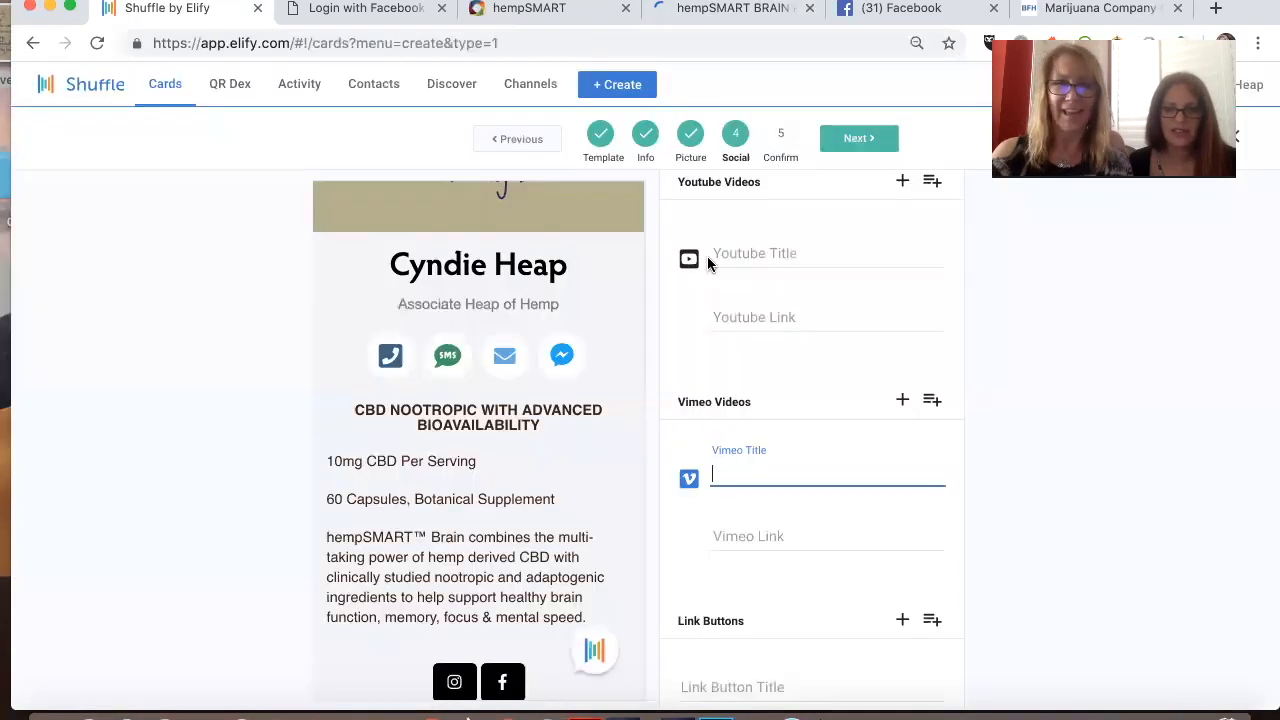
{"action": "key", "text": "ctrl+v"}
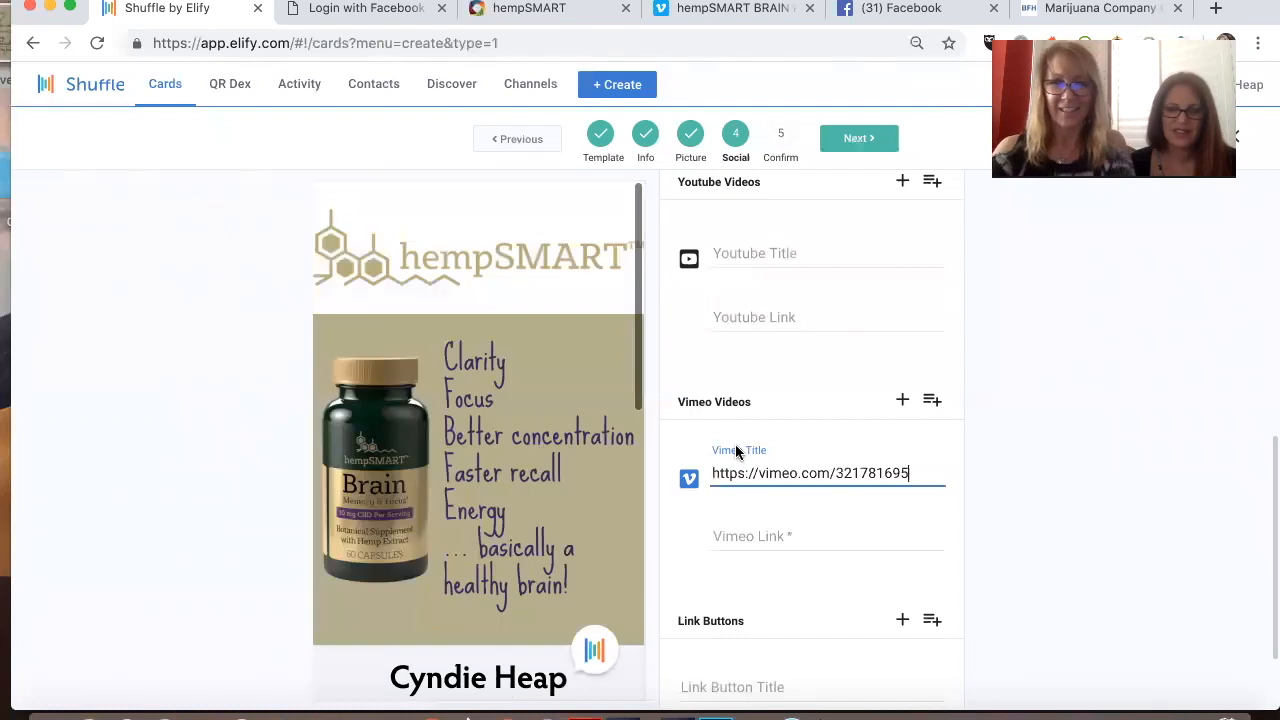
{"action": "key", "text": "ctrl+z"}
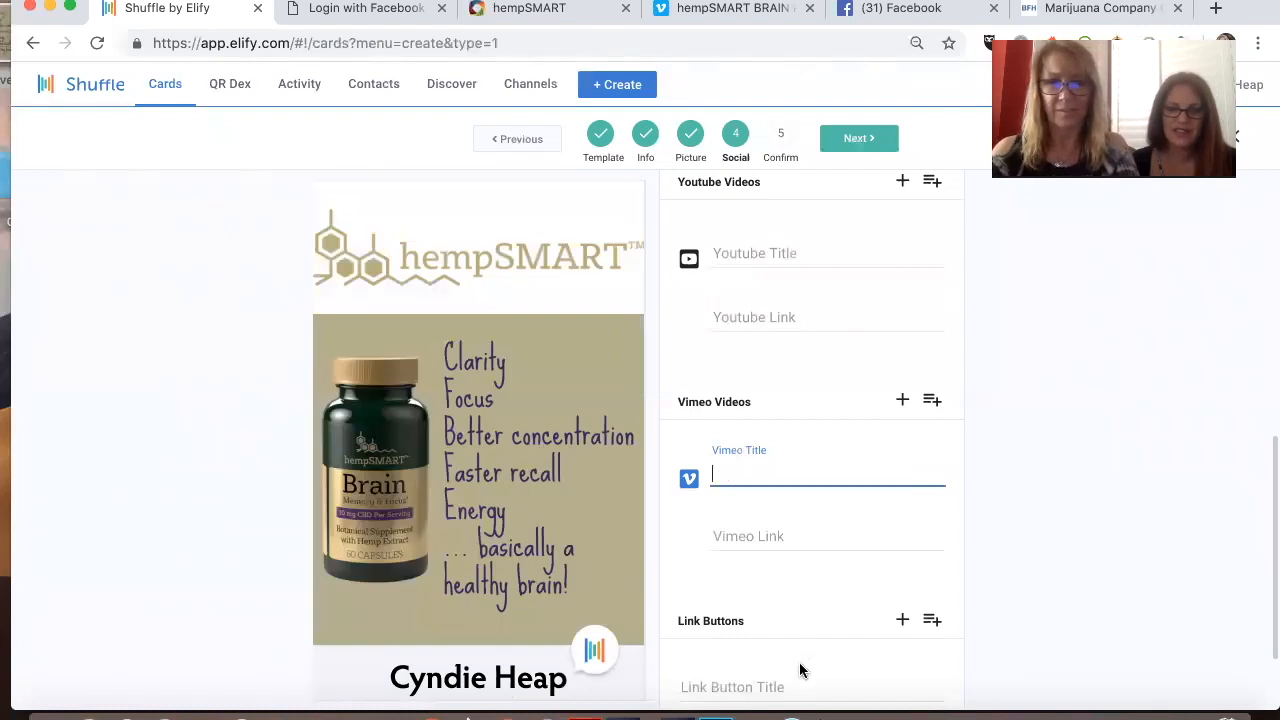
{"action": "left_click", "coordinate": [788, 535]}
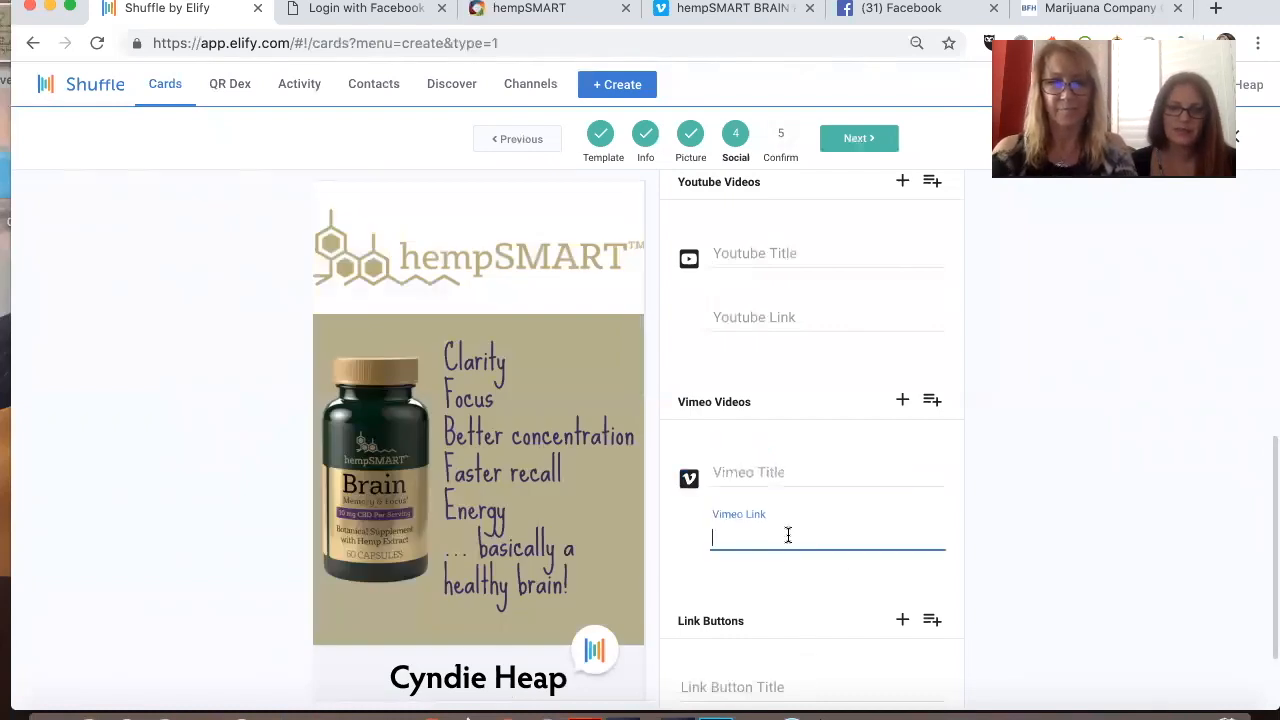
{"action": "key", "text": "ctrl+v"}
Step: Title the Vimeo video with the presenter's full name followed by "- Brain"
{"action": "left_click", "coordinate": [775, 466]}
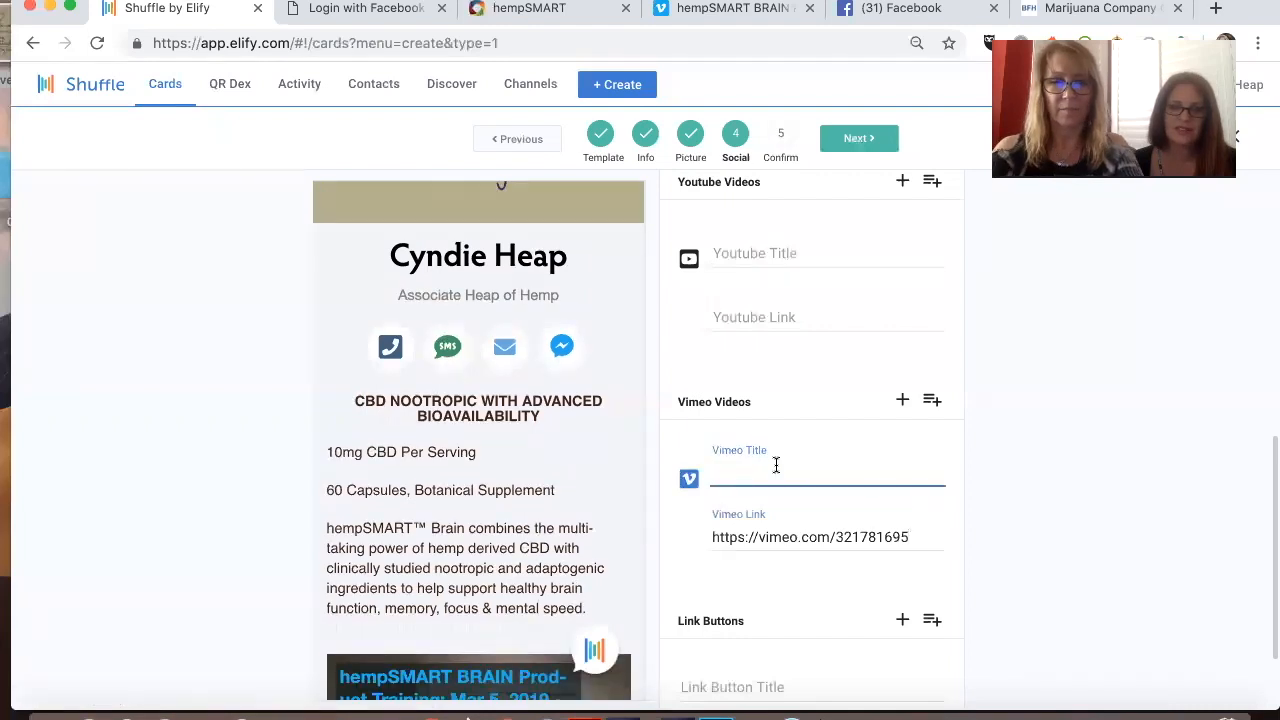
{"action": "type", "text": "Paula "}
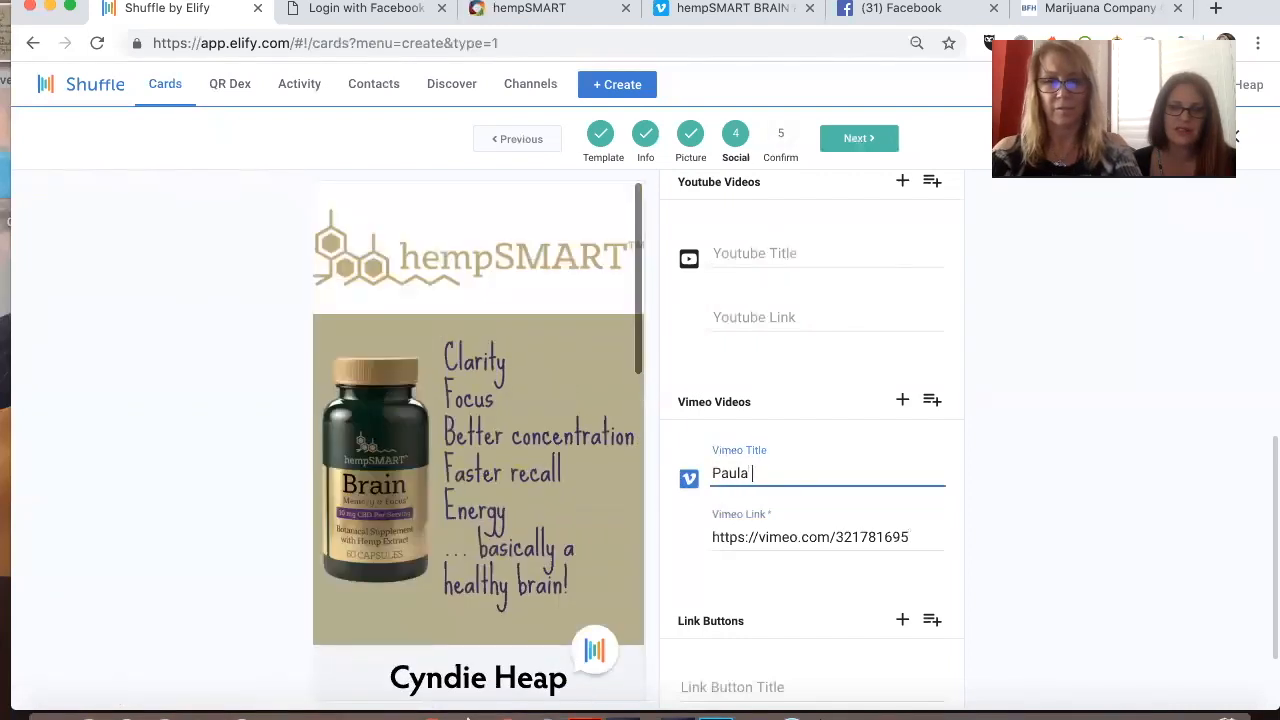
{"action": "type", "text": "Vetter on Brain"}
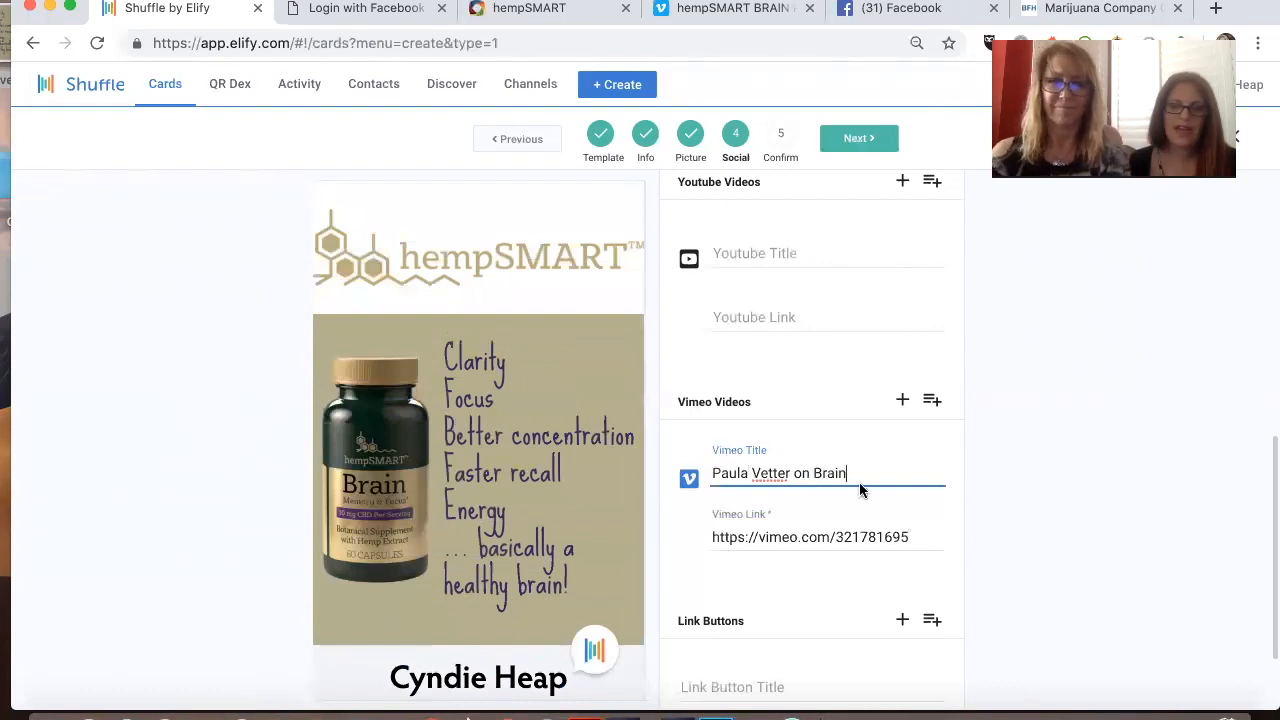
{"action": "double_click", "coordinate": [800, 476]}
{"action": "type", "text": "-"}
Step: Review the card preview from the logo and photo down to the Vimeo video and social links
{"action": "scroll", "coordinate": [800, 476], "scroll_direction": "down", "scroll_amount": 1}
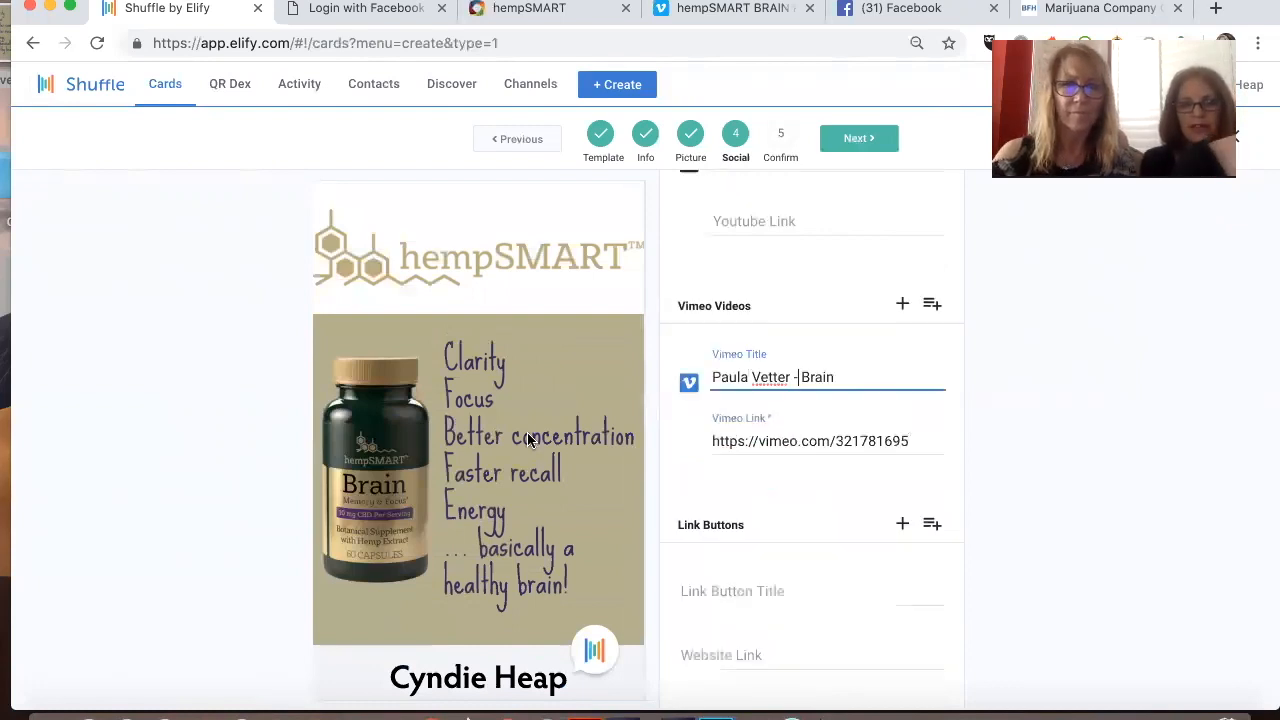
{"action": "scroll", "coordinate": [527, 432], "scroll_direction": "down", "scroll_amount": 3}
{"action": "scroll", "coordinate": [527, 432], "scroll_direction": "down", "scroll_amount": 5}
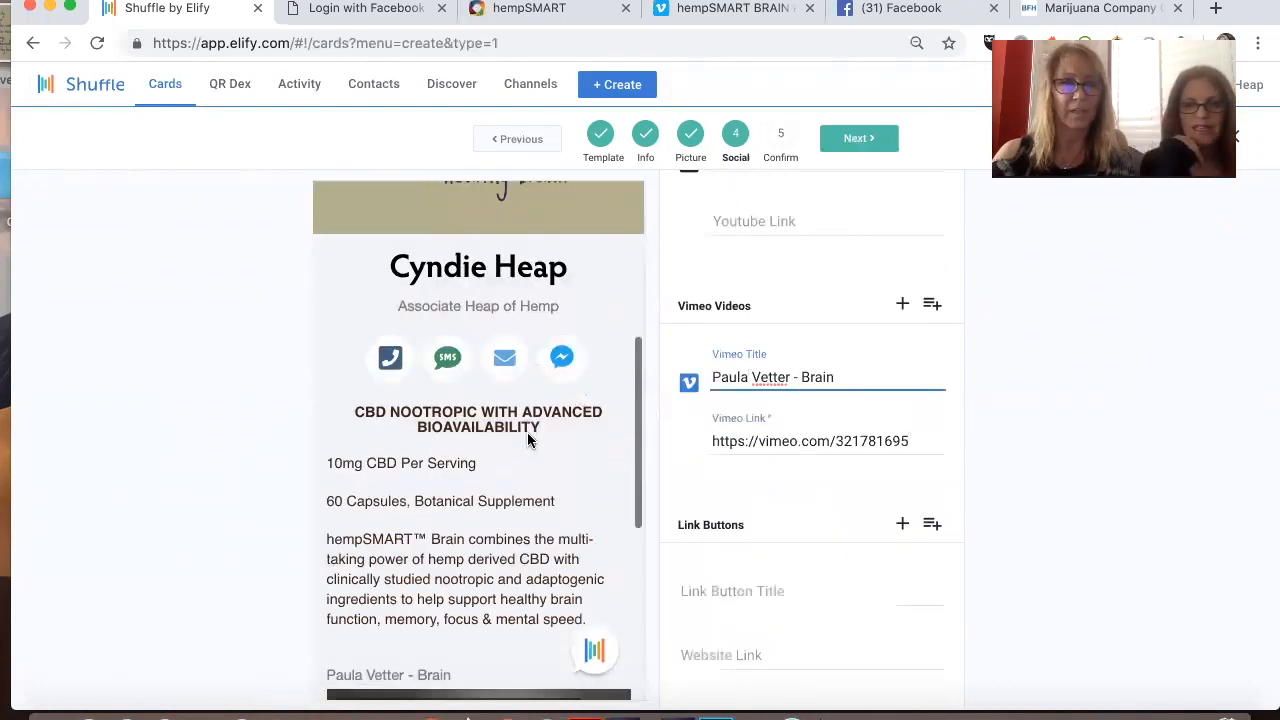
{"action": "scroll", "coordinate": [528, 440], "scroll_direction": "down", "scroll_amount": 3}
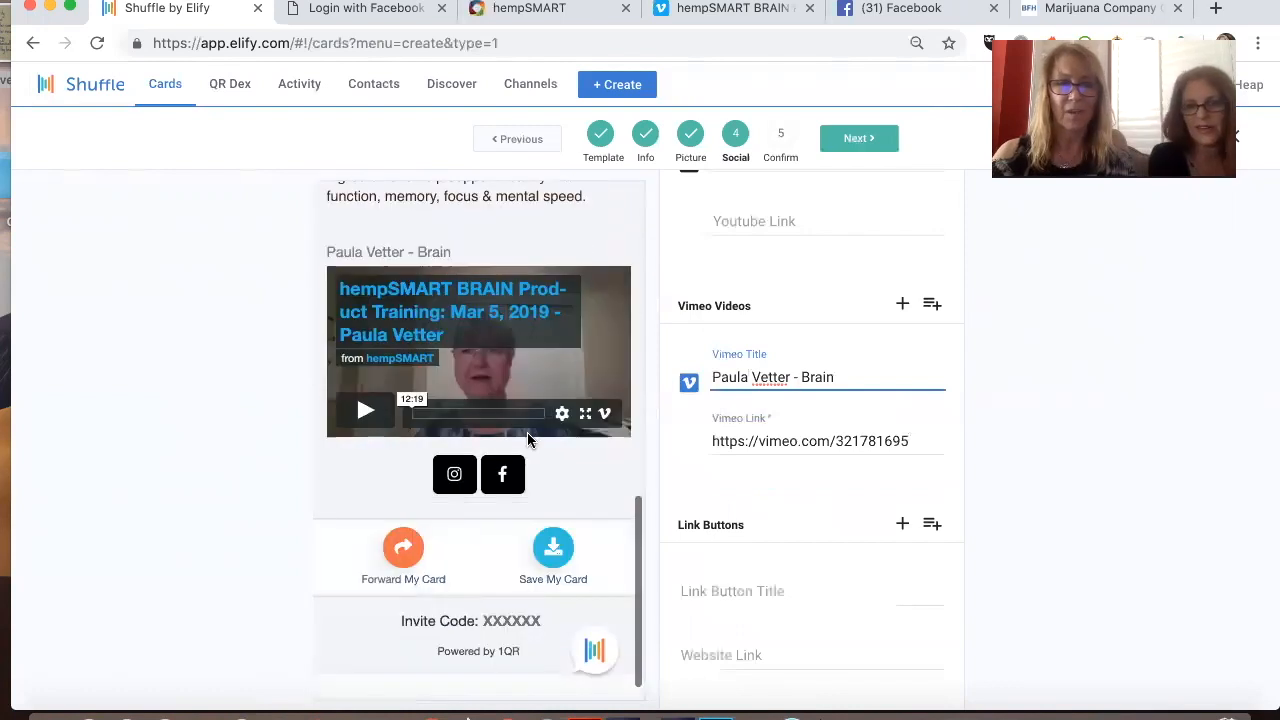
{"action": "scroll", "coordinate": [545, 457], "scroll_direction": "up", "scroll_amount": 7}
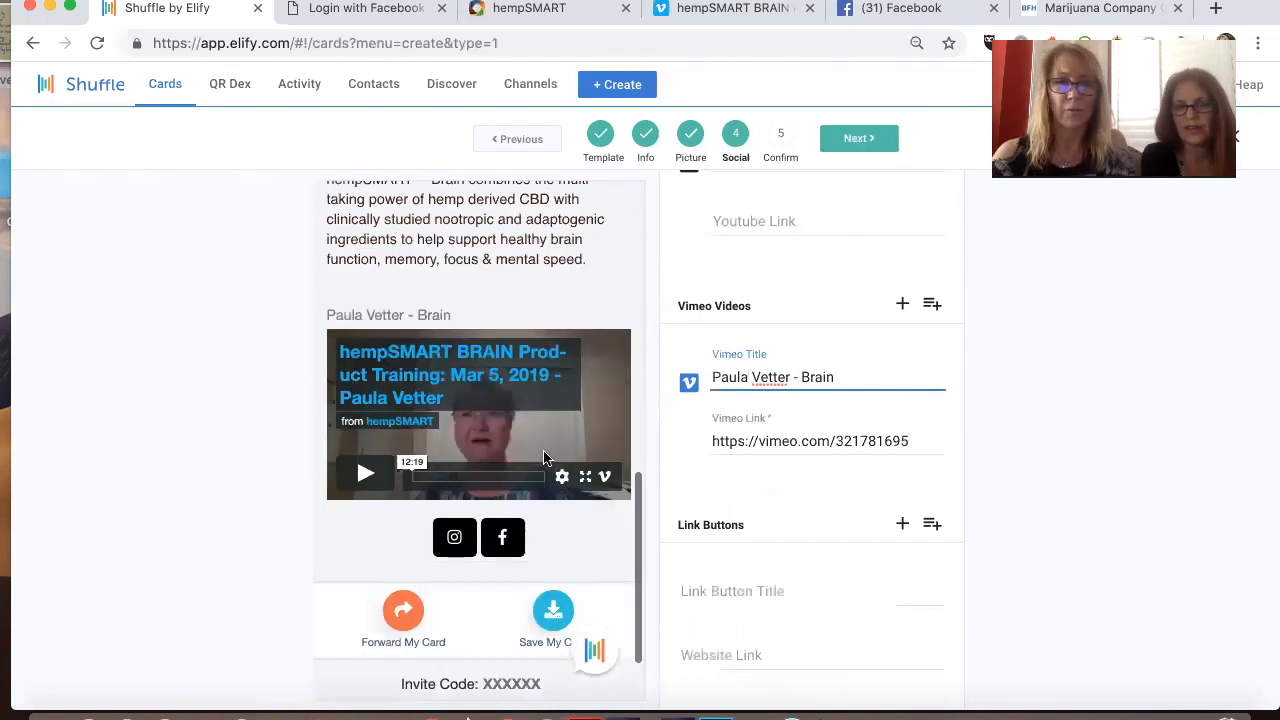
{"action": "scroll", "coordinate": [545, 457], "scroll_direction": "up", "scroll_amount": 3}
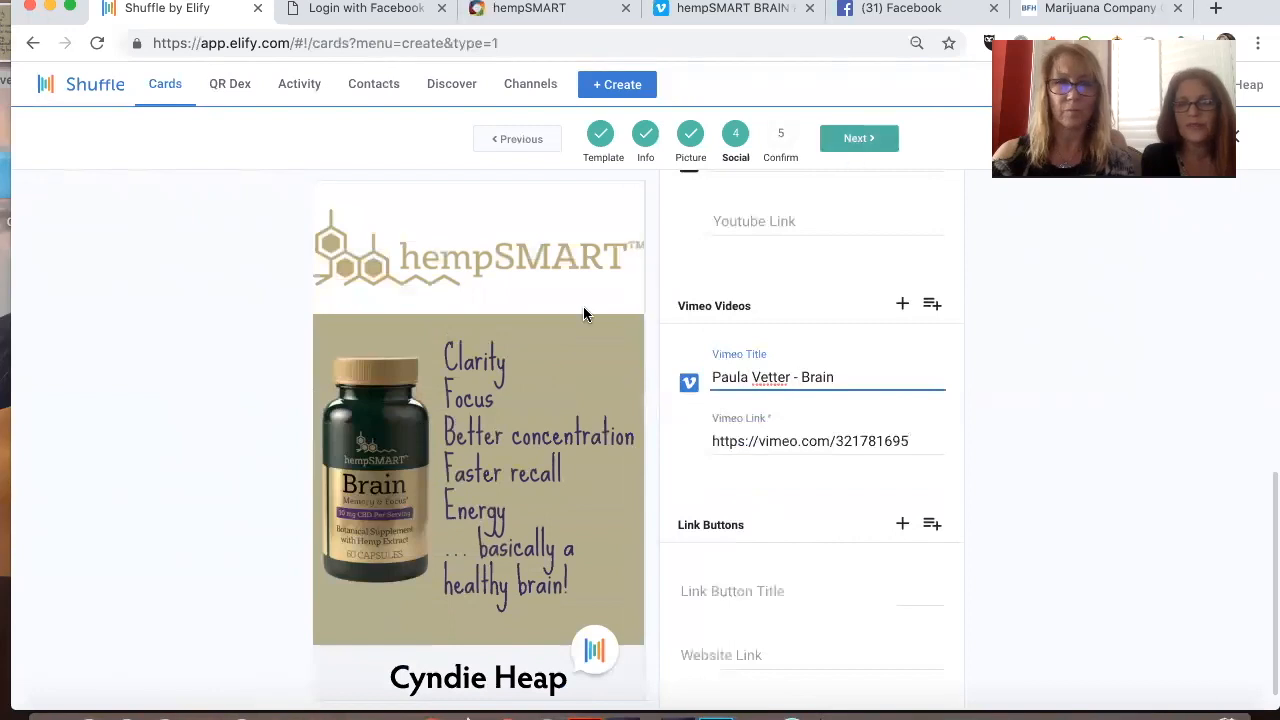
{"action": "scroll", "coordinate": [800, 350], "scroll_direction": "down", "scroll_amount": 1}
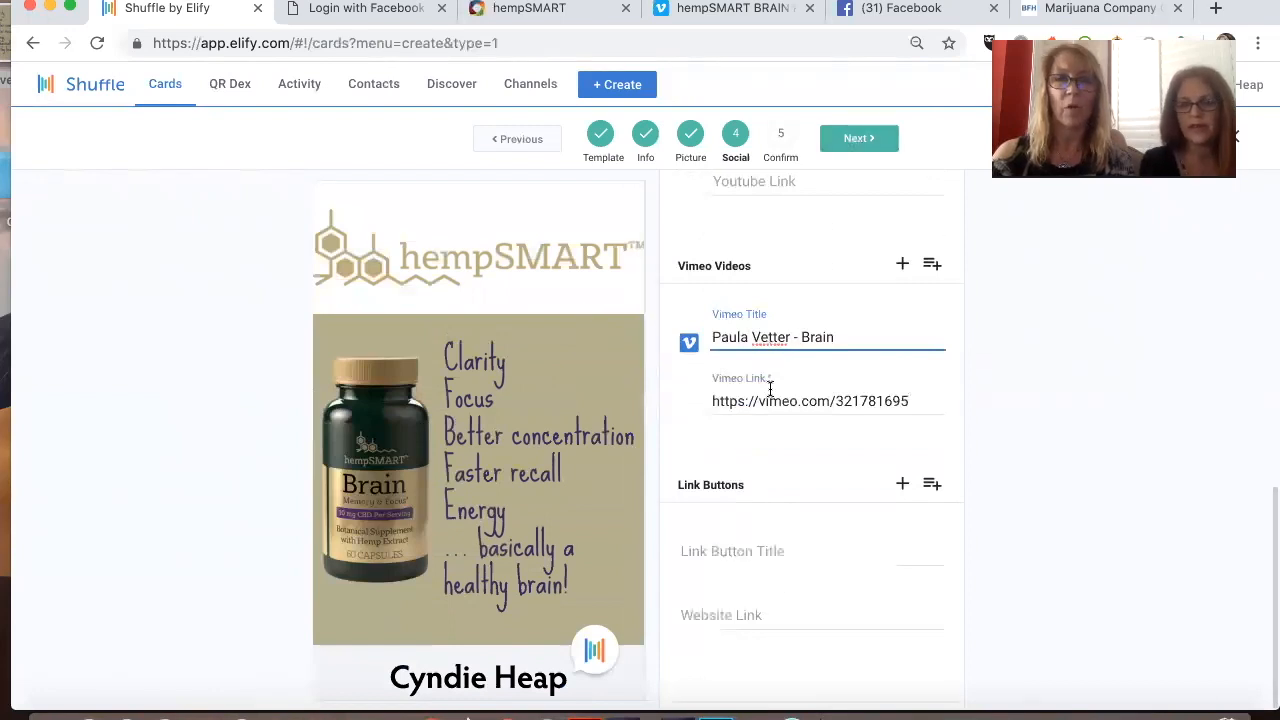
Step: Title the card's first link button "Order you brain pills here"
{"action": "left_click", "coordinate": [734, 553]}
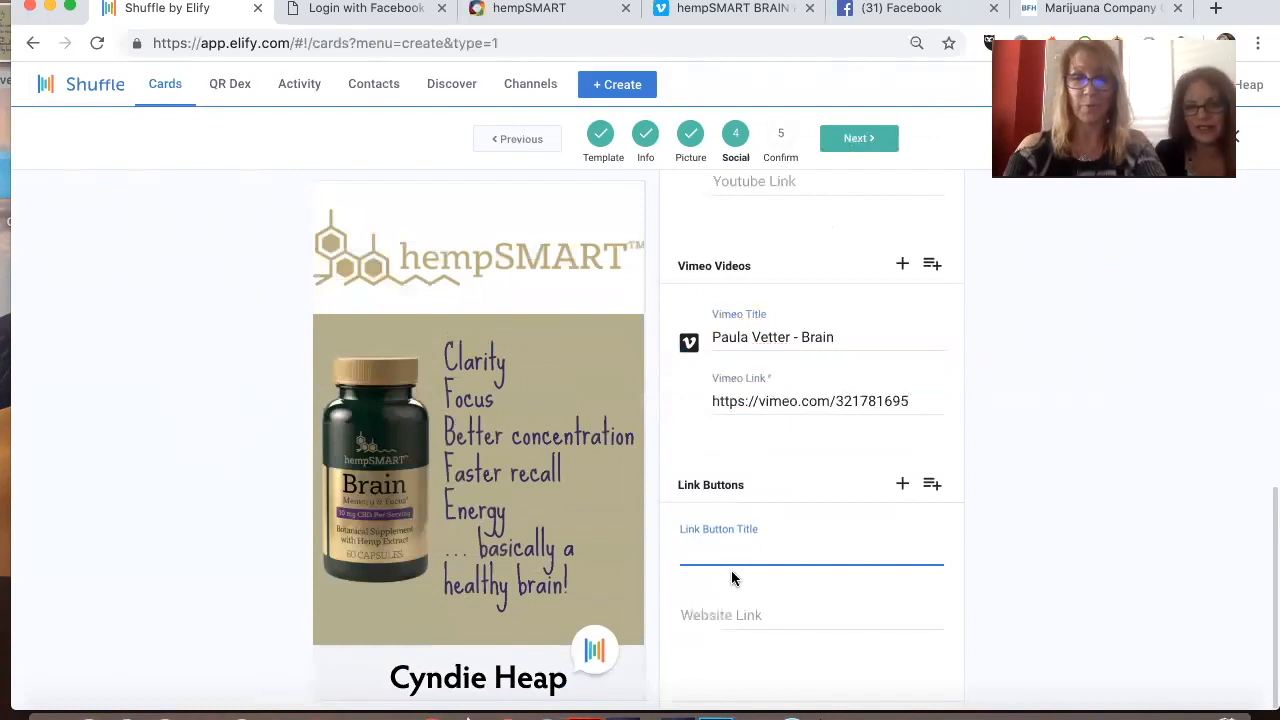
{"action": "type", "text": "Order you "}
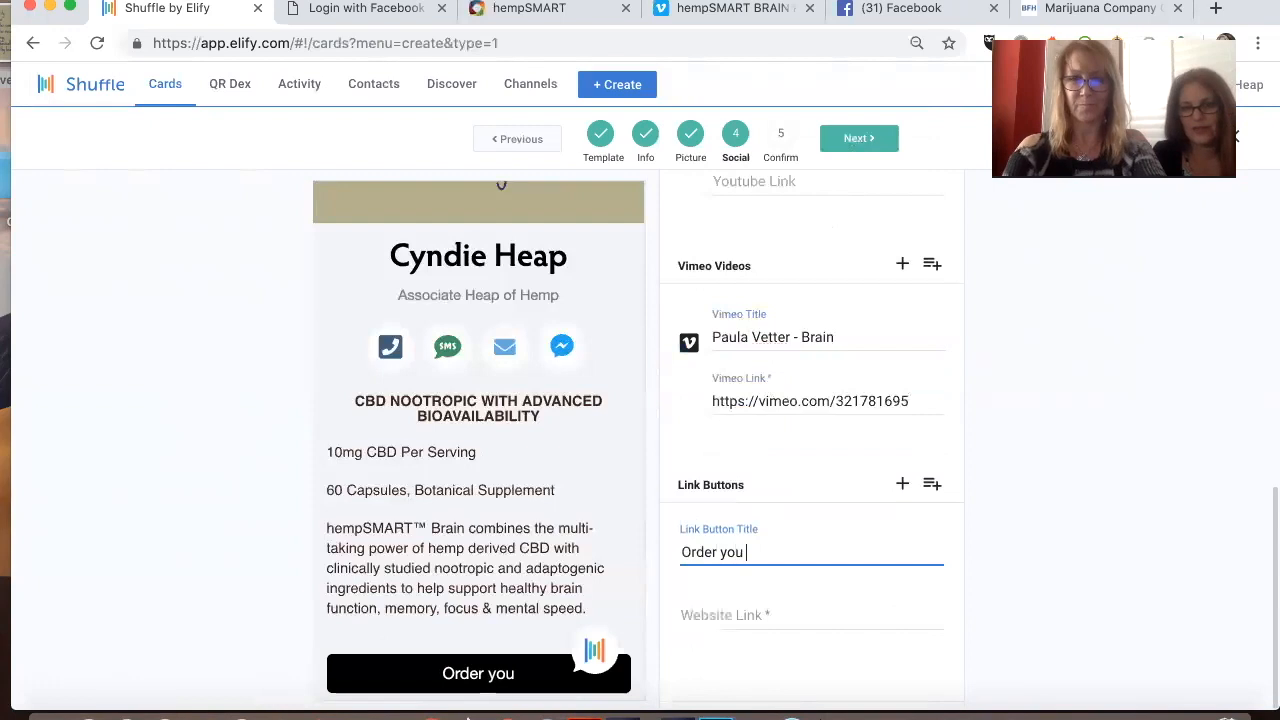
{"action": "type", "text": "brain pills "}
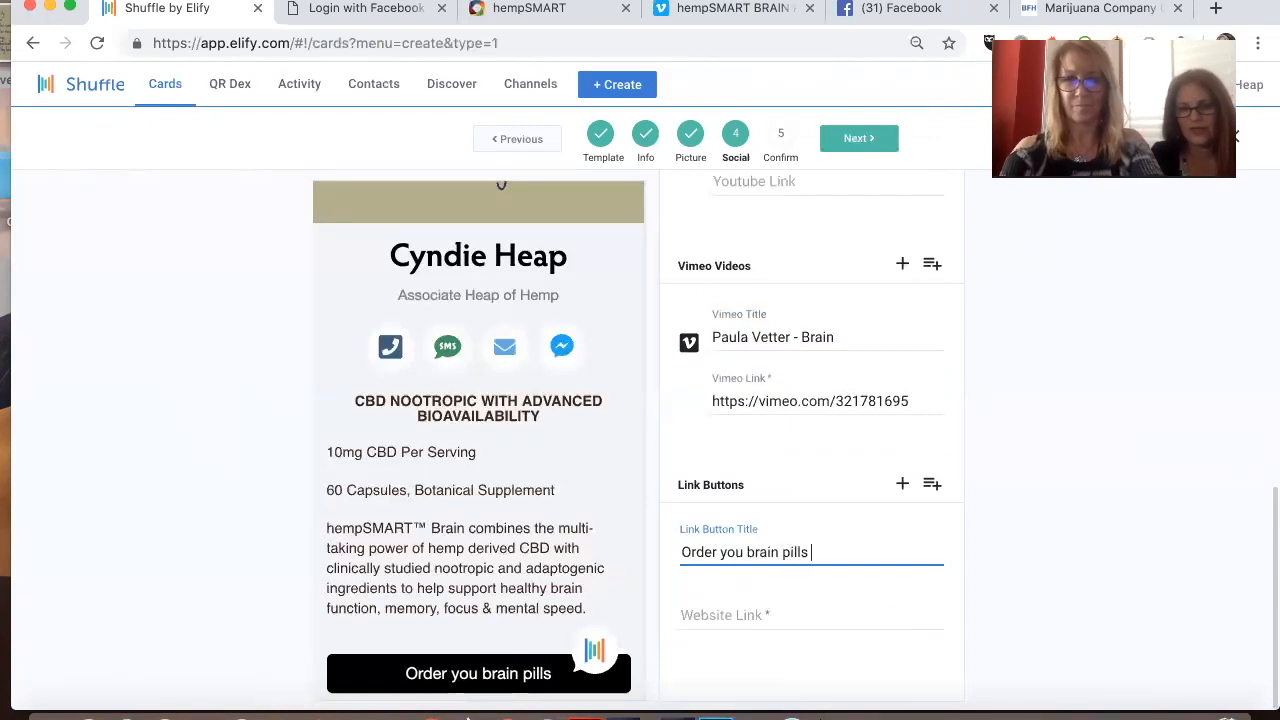
{"action": "type", "text": "here!"}
{"action": "key", "text": "BackSpace"}
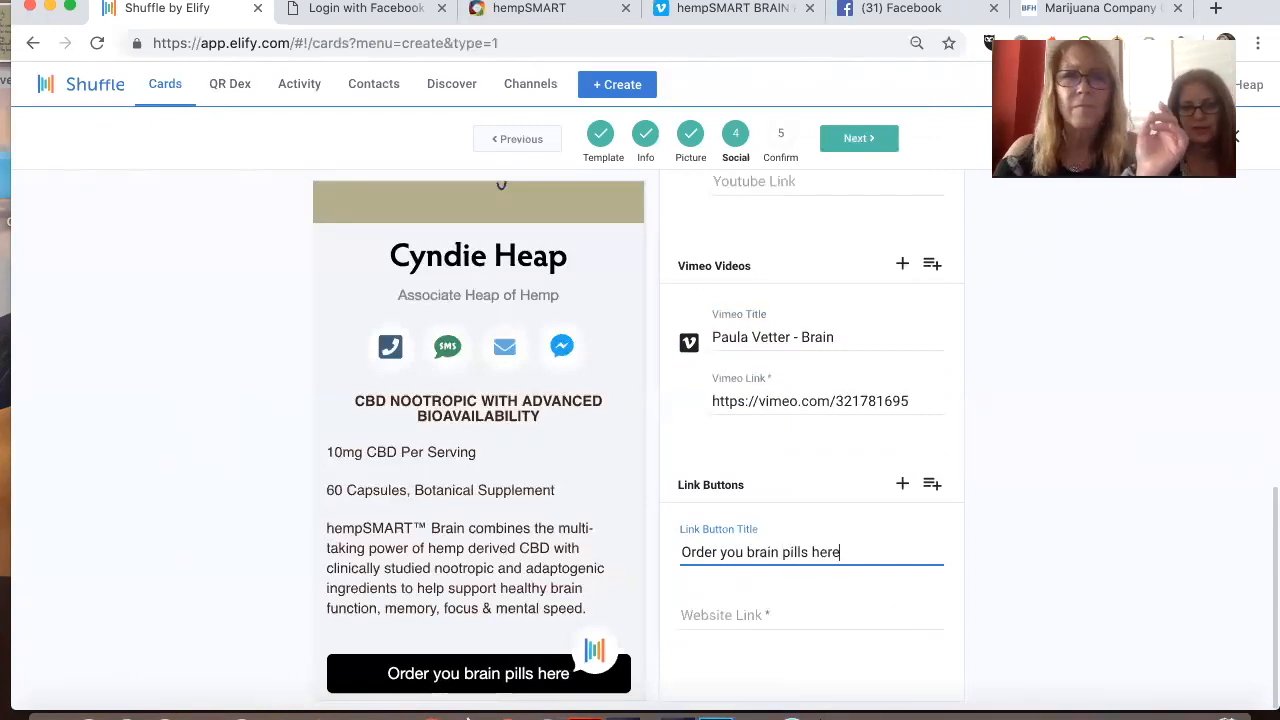
Step: Copy the web address of the hempSMART Brain shop page and enter it as the order button's website link
{"action": "left_click", "coordinate": [557, 9]}
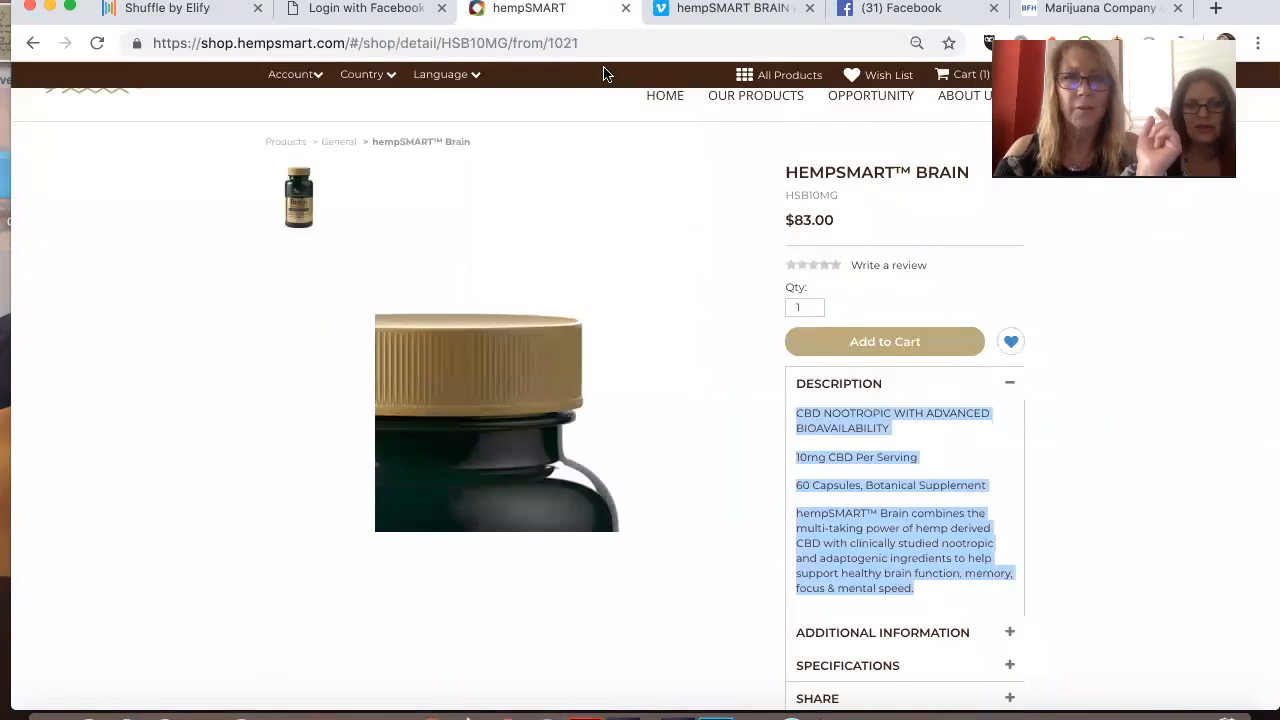
{"action": "left_click", "coordinate": [580, 46]}
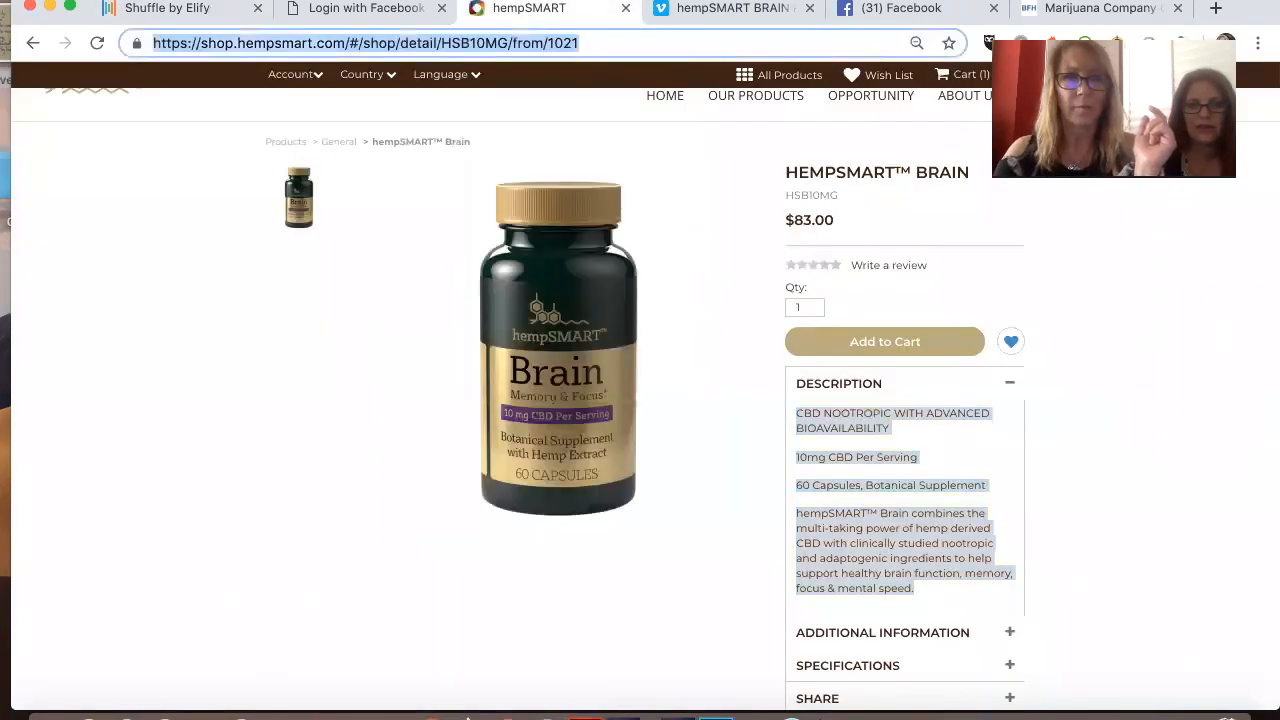
{"action": "left_click", "coordinate": [214, 20]}
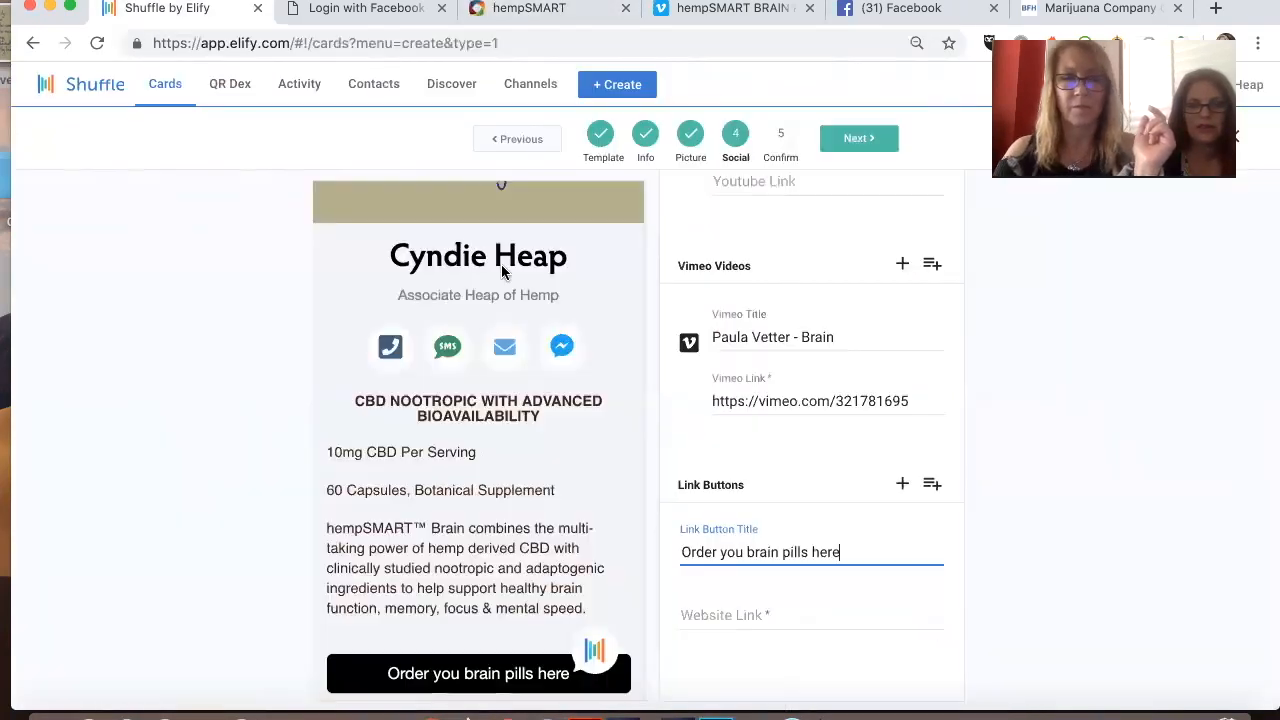
{"action": "left_click", "coordinate": [716, 607]}
{"action": "key", "text": "super+v"}
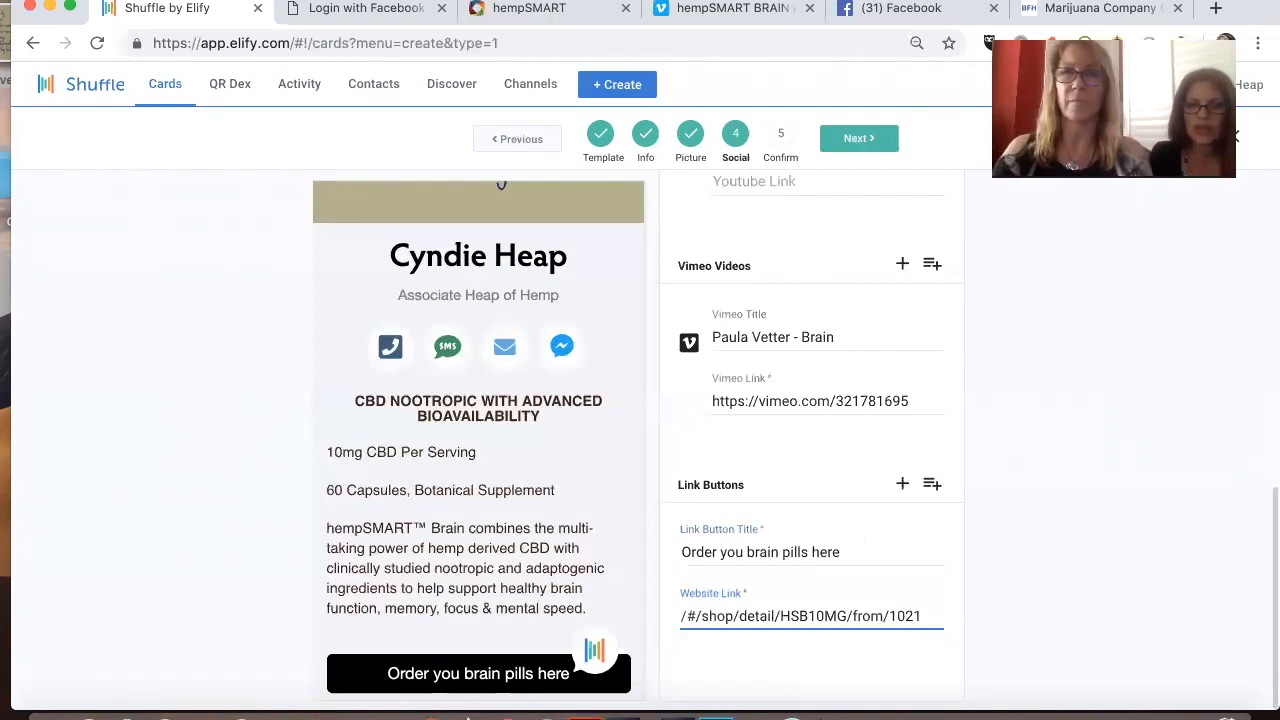
Step: Switch to the Business For Home article on the Hemp Smart Brain patent, copy its web address and return to the Shuffle card
{"action": "left_click", "coordinate": [1100, 8]}
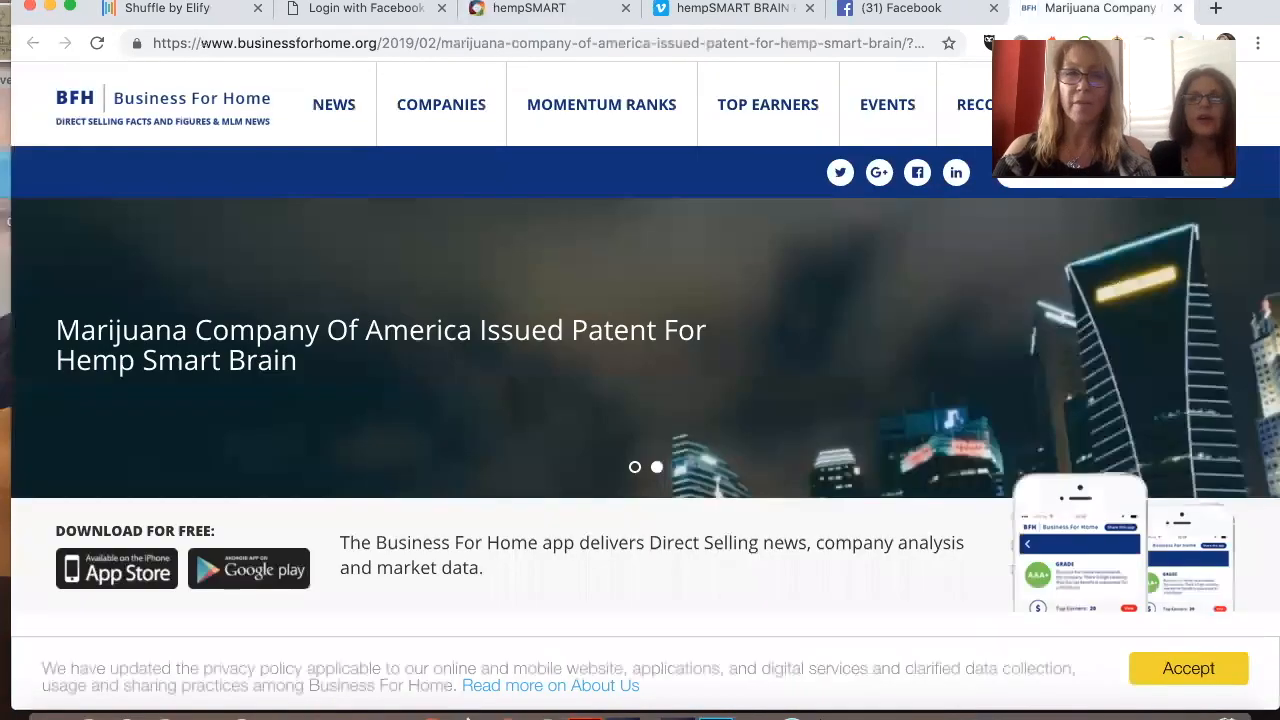
{"action": "left_click", "coordinate": [608, 42]}
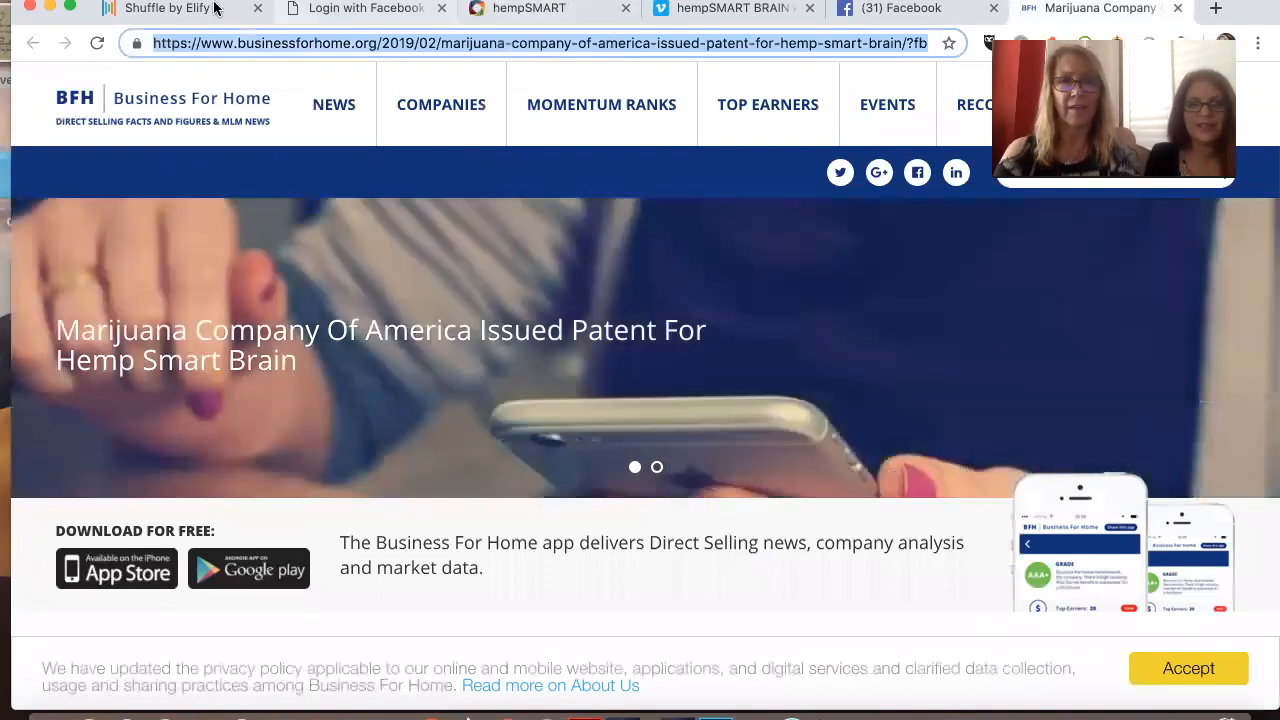
{"action": "left_click", "coordinate": [216, 8]}
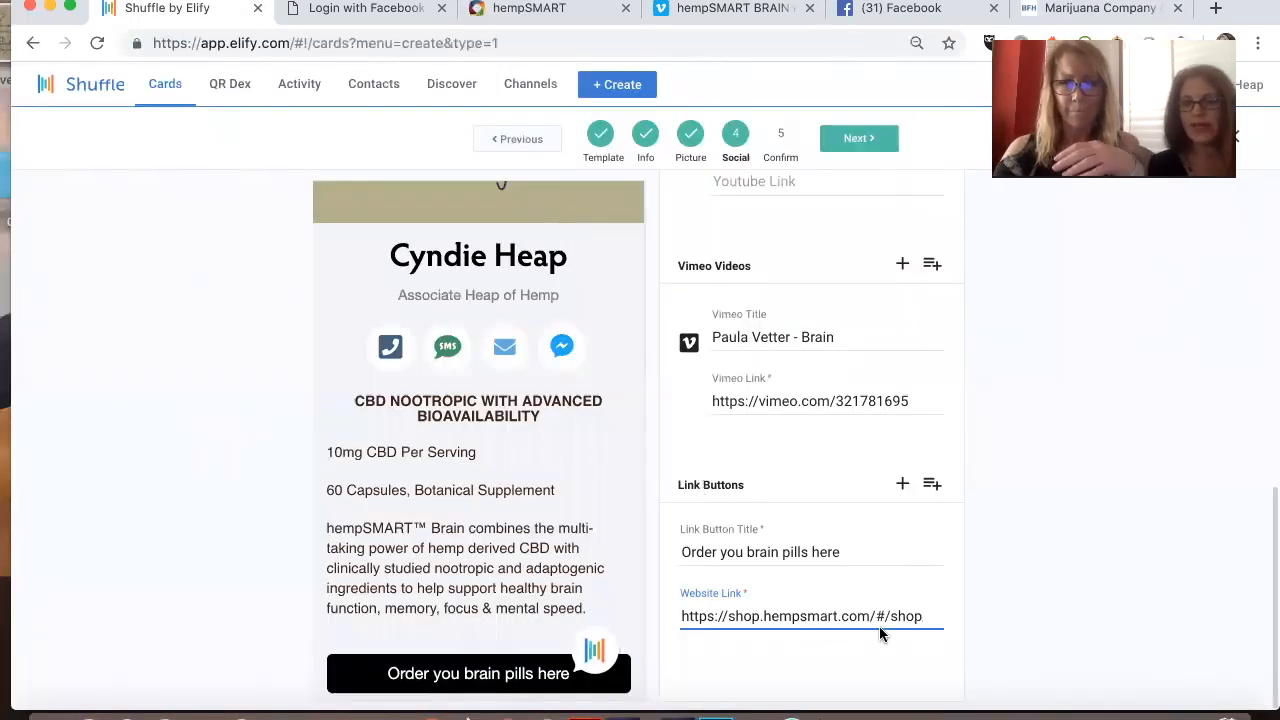
Step: Add a second link button titled "Brain Patent Article" with the copied article address as its website link
{"action": "left_click", "coordinate": [901, 487]}
{"action": "left_click", "coordinate": [802, 542]}
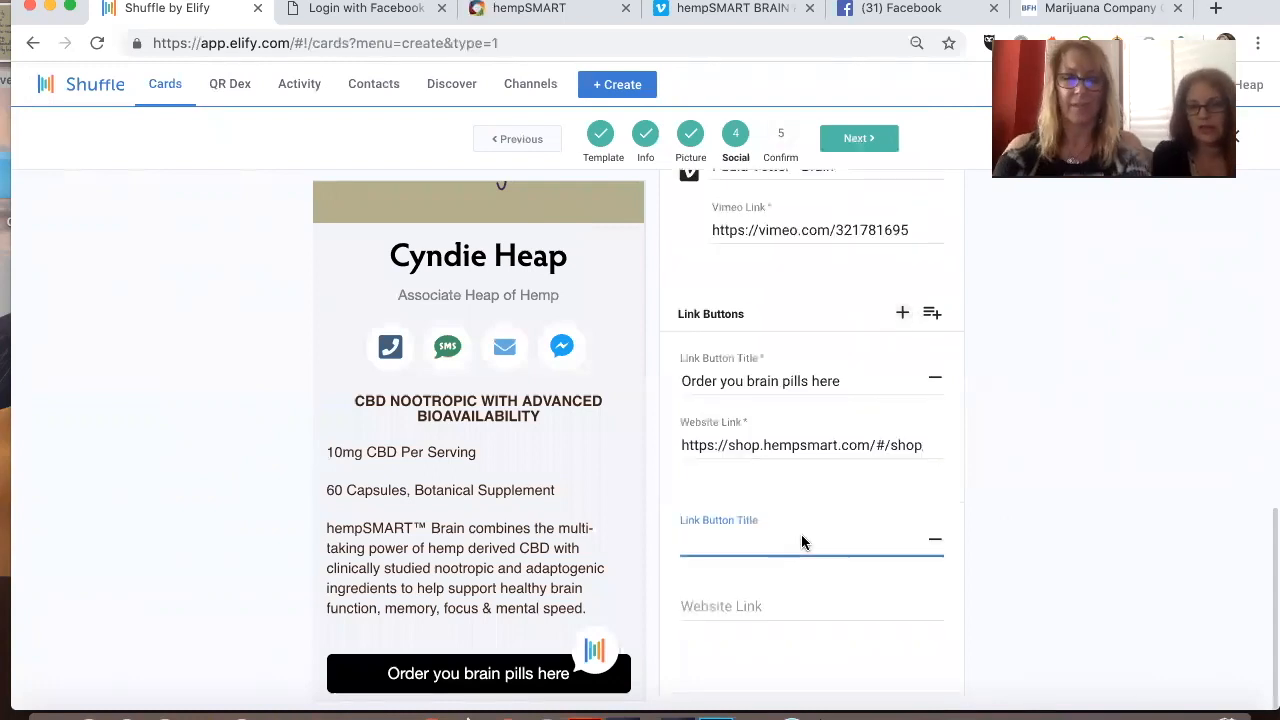
{"action": "type", "text": "Brain Patent Article"}
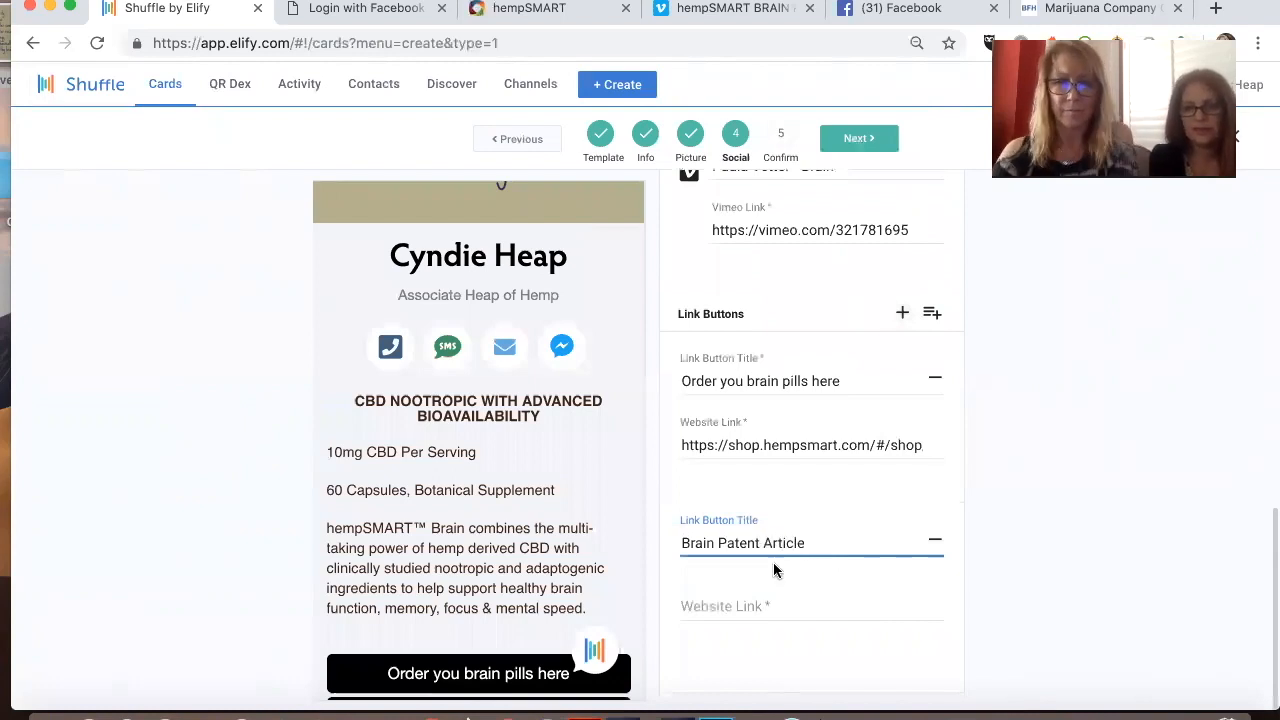
{"action": "left_click", "coordinate": [758, 607]}
{"action": "key", "text": "super+v"}
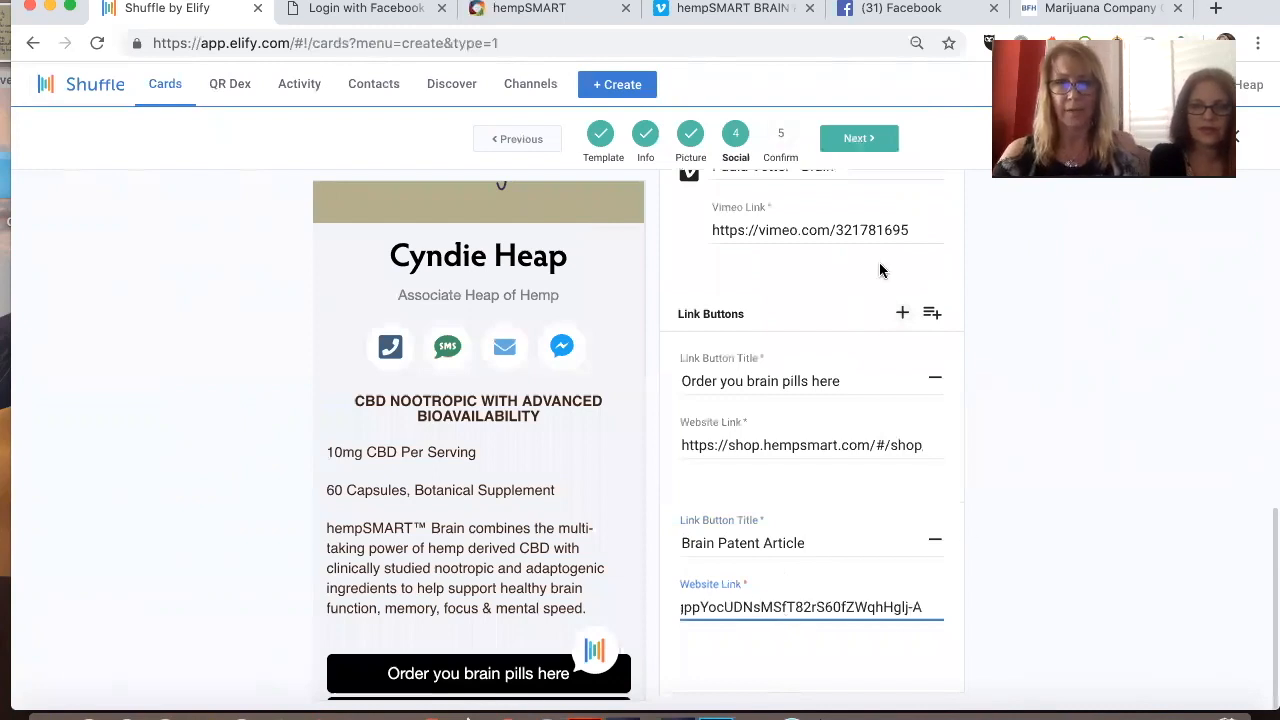
Step: Proceed to the confirmation stage, check the card preview down to the social links, and save the card
{"action": "left_click", "coordinate": [862, 148]}
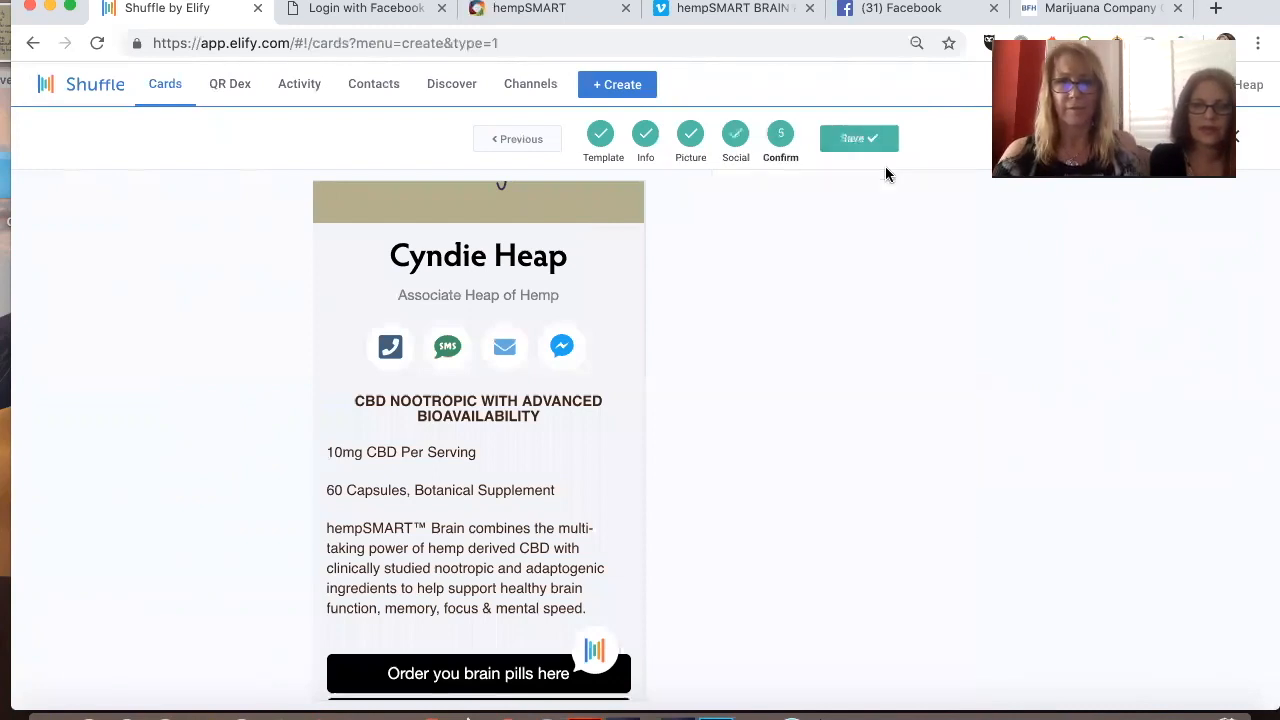
{"action": "scroll", "coordinate": [779, 385], "scroll_direction": "down", "scroll_amount": 3}
{"action": "scroll", "coordinate": [775, 395], "scroll_direction": "down", "scroll_amount": 1}
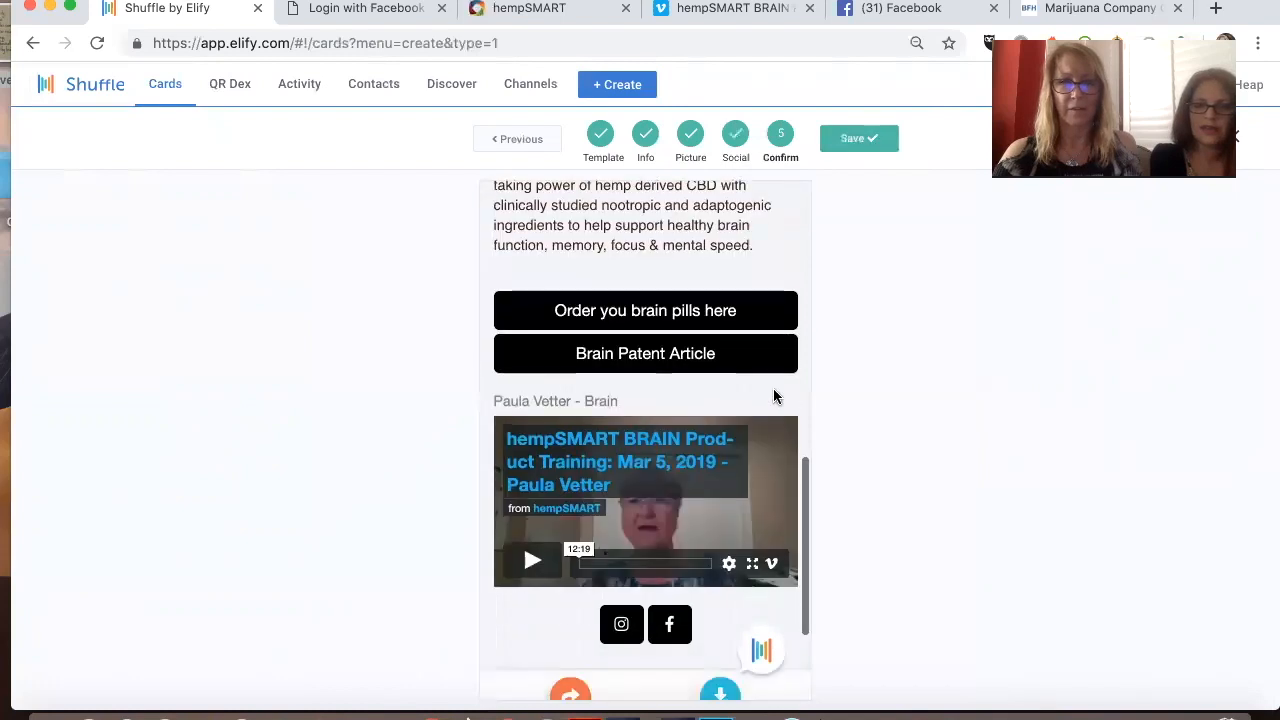
{"action": "left_click", "coordinate": [846, 141]}
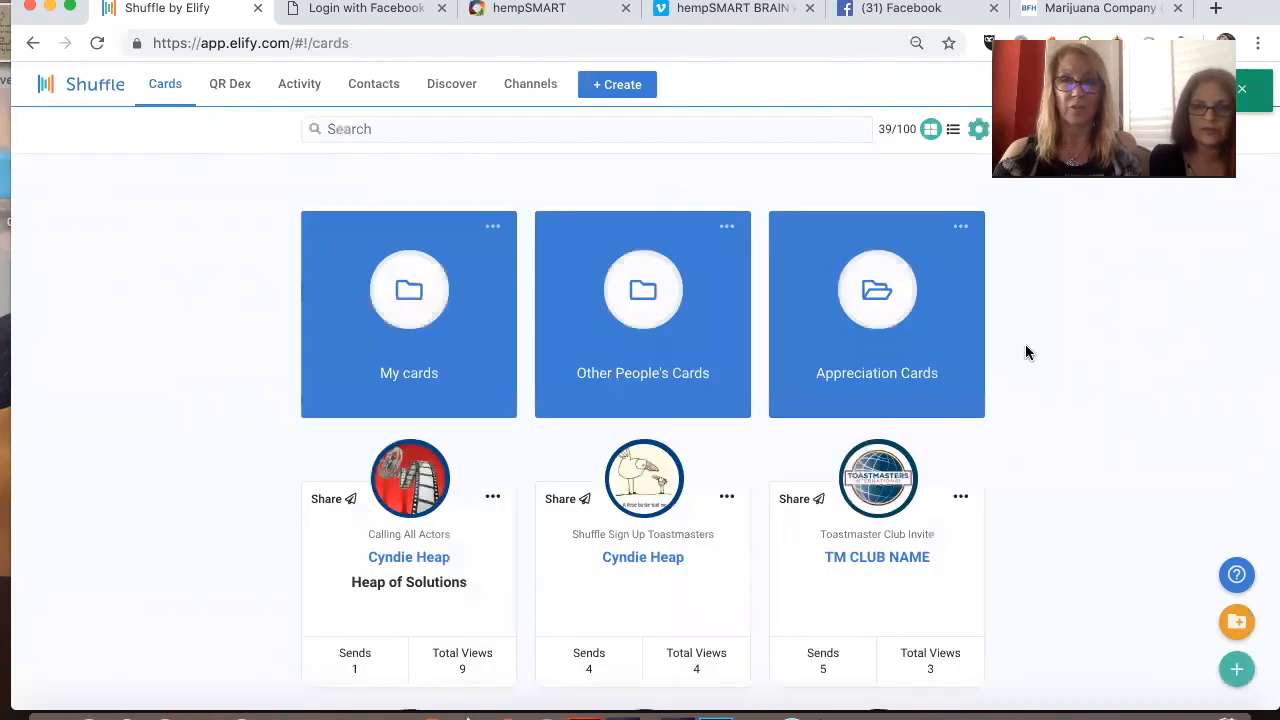
Step: Open the newly saved Hempsmart Brain card from the end of the card list and examine it down to its link buttons
{"action": "scroll", "coordinate": [960, 420], "scroll_direction": "down", "scroll_amount": 5}
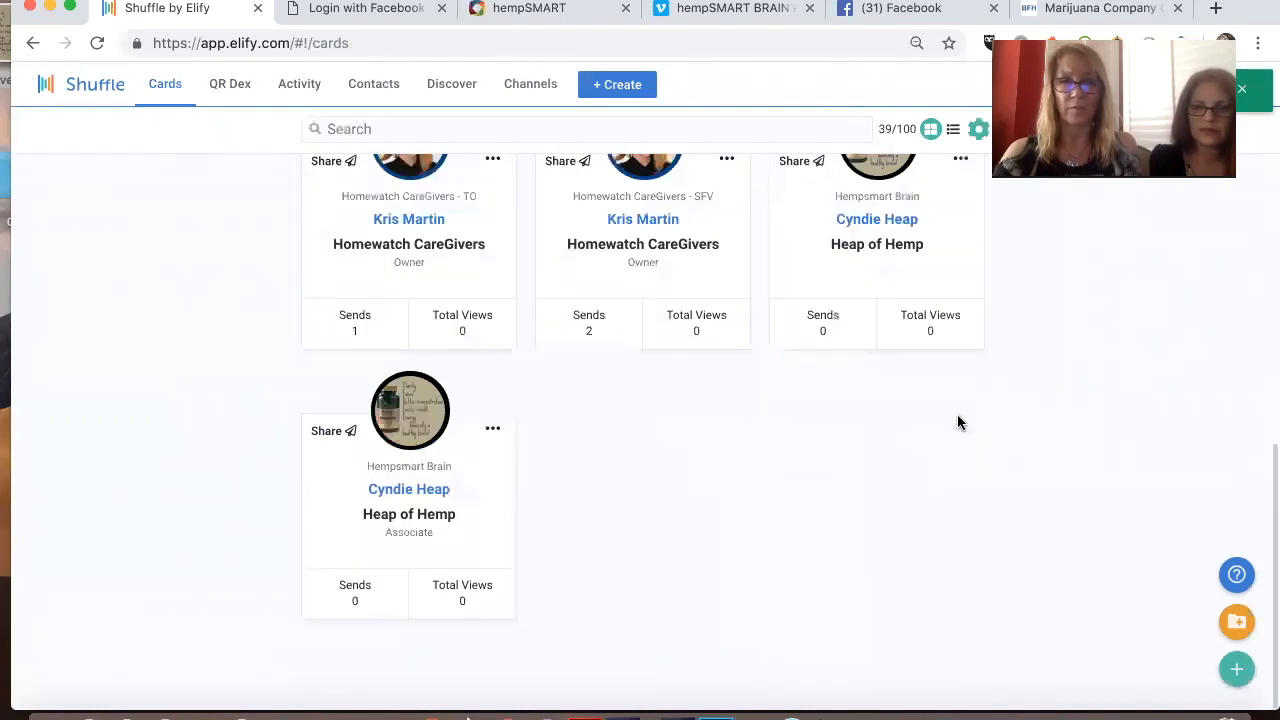
{"action": "left_click", "coordinate": [494, 433]}
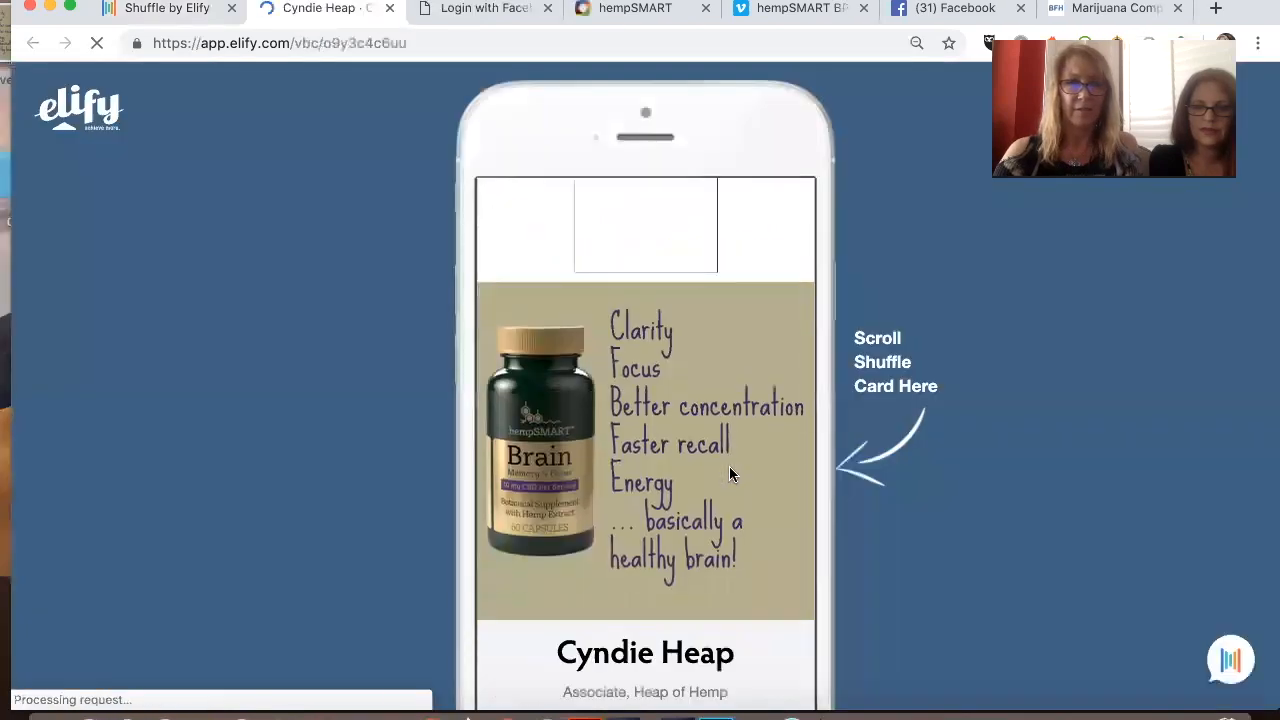
{"action": "scroll", "coordinate": [697, 393], "scroll_direction": "down", "scroll_amount": 5}
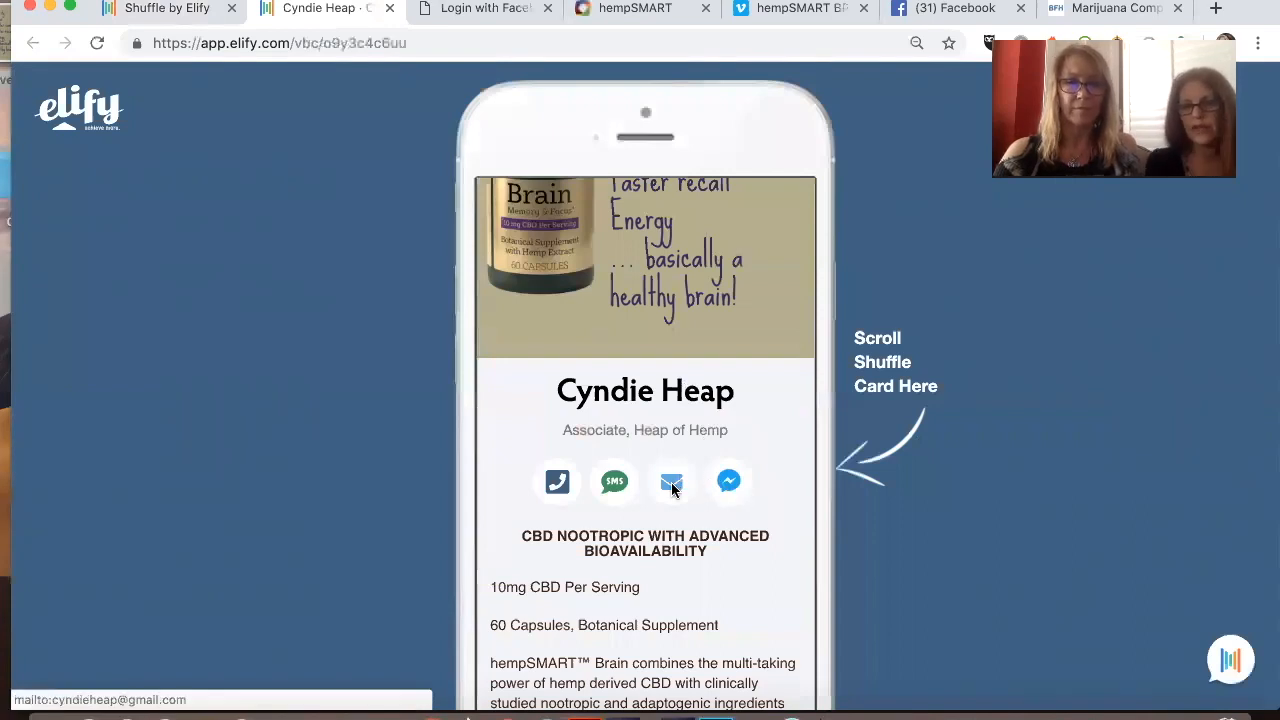
{"action": "scroll", "coordinate": [626, 497], "scroll_direction": "down", "scroll_amount": 8}
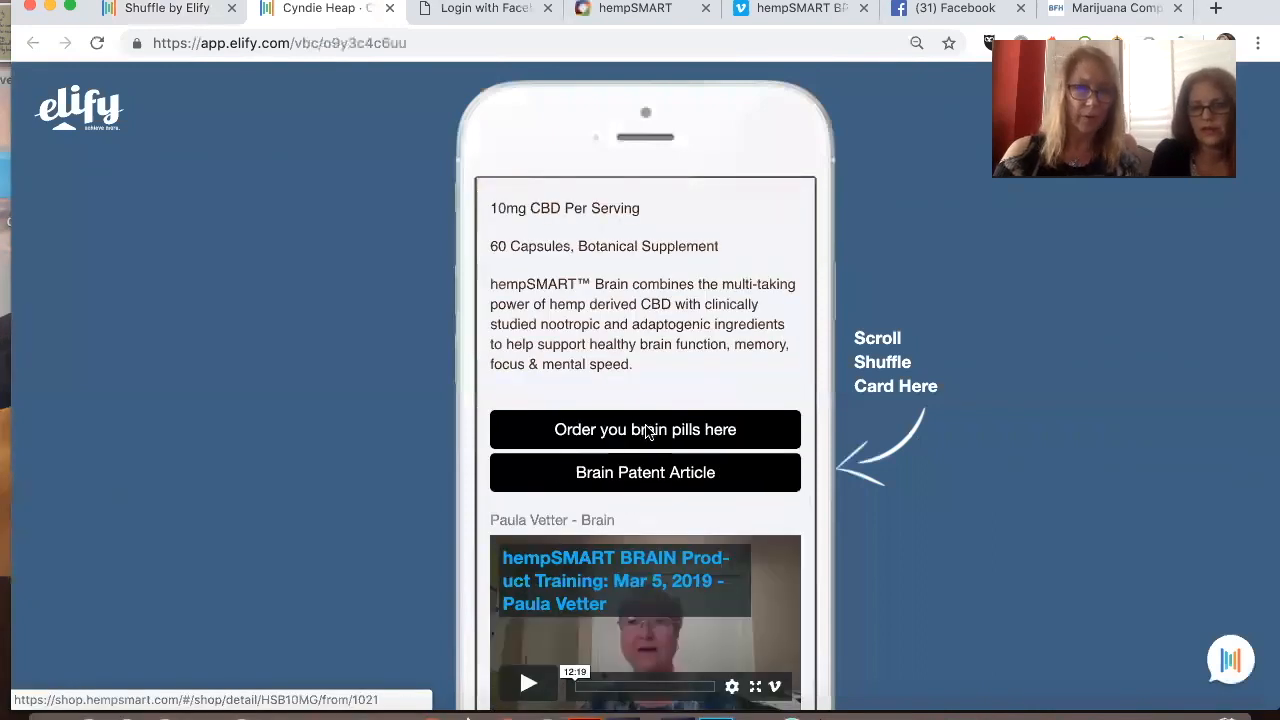
Step: Test the "Order you brain pills here" and "Brain Patent Article" buttons, closing each page they open
{"action": "left_click", "coordinate": [645, 443]}
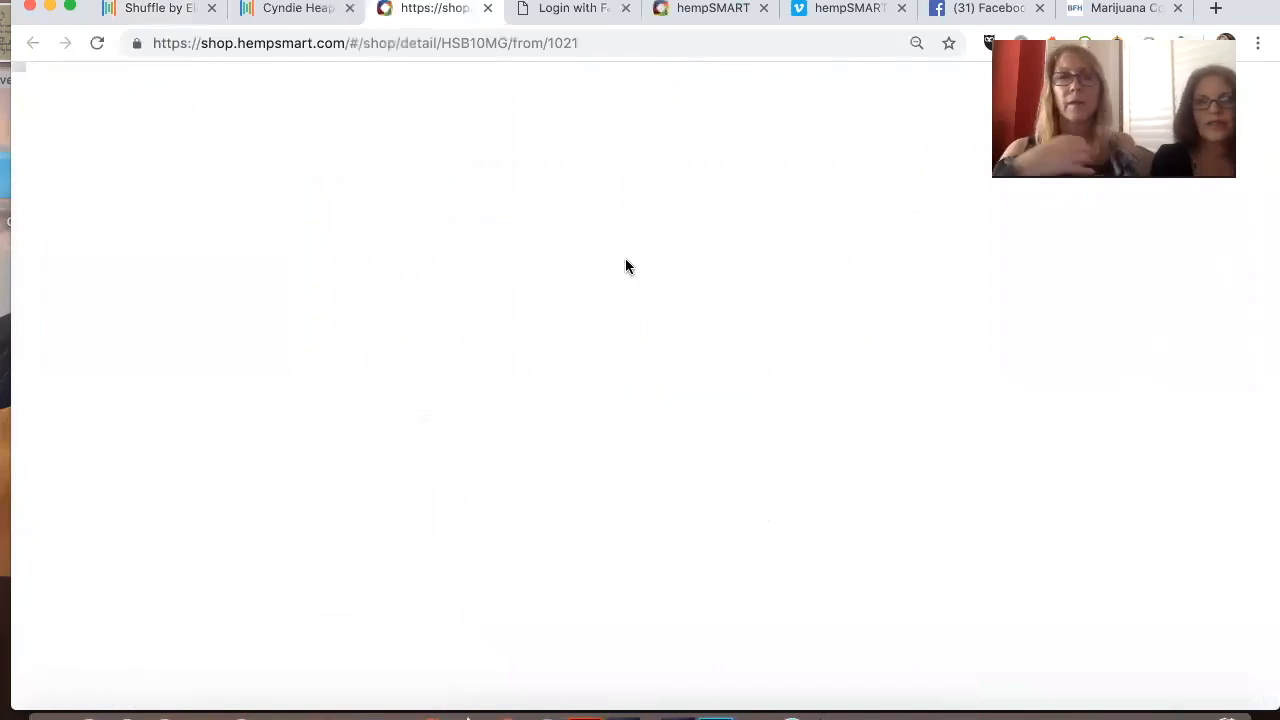
{"action": "left_click", "coordinate": [488, 9]}
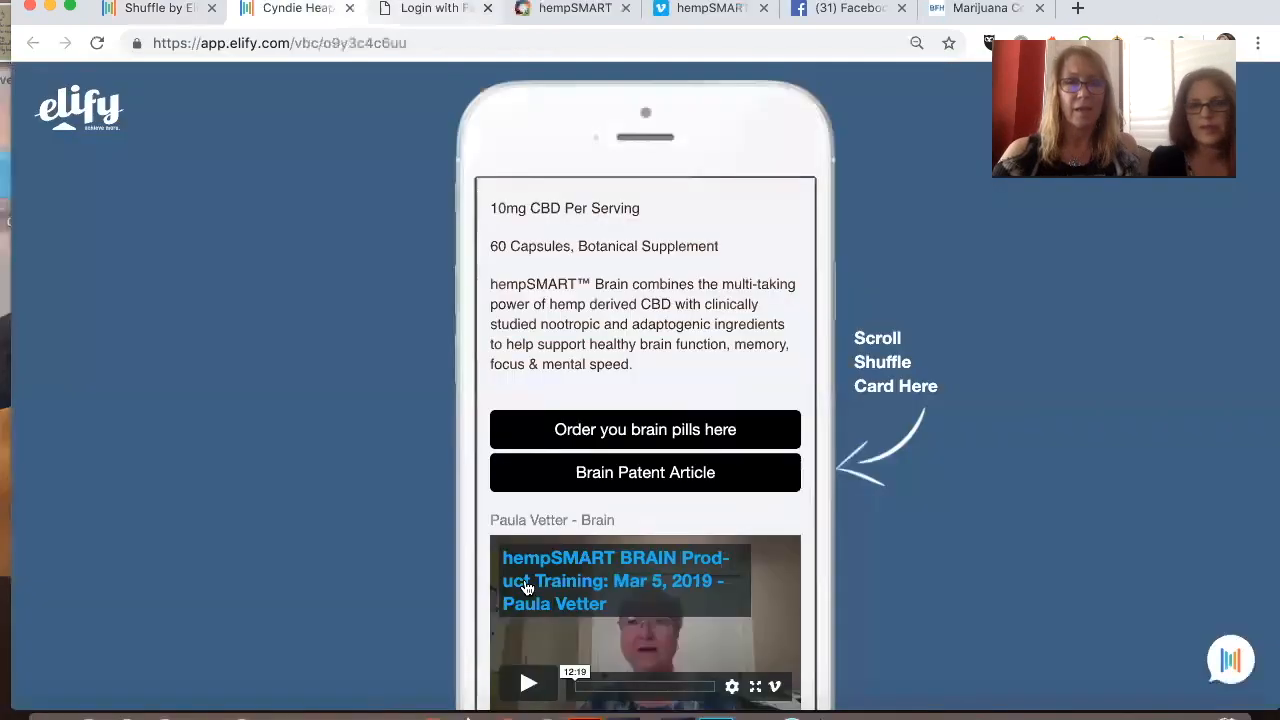
{"action": "left_click", "coordinate": [663, 476]}
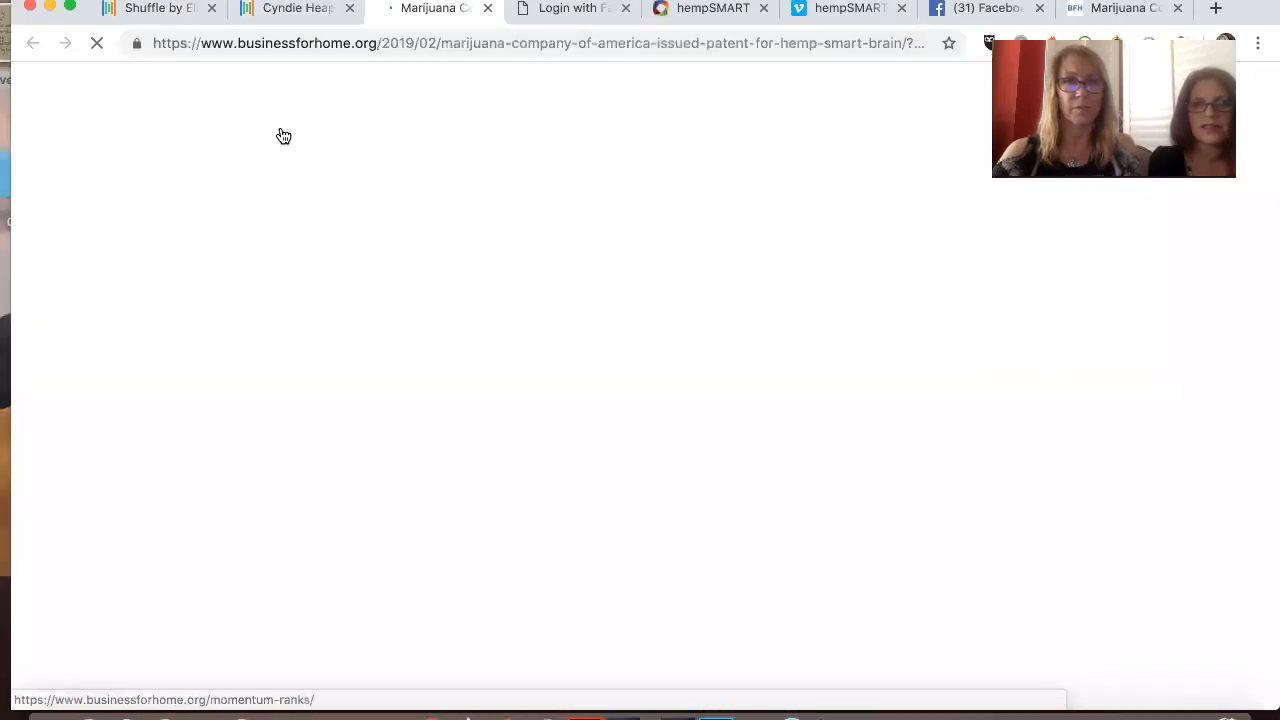
{"action": "left_click", "coordinate": [487, 8]}
Step: Examine the lower part of the card, from the Vimeo video and social links to the forward and save options
{"action": "scroll", "coordinate": [501, 310], "scroll_direction": "down", "scroll_amount": 3}
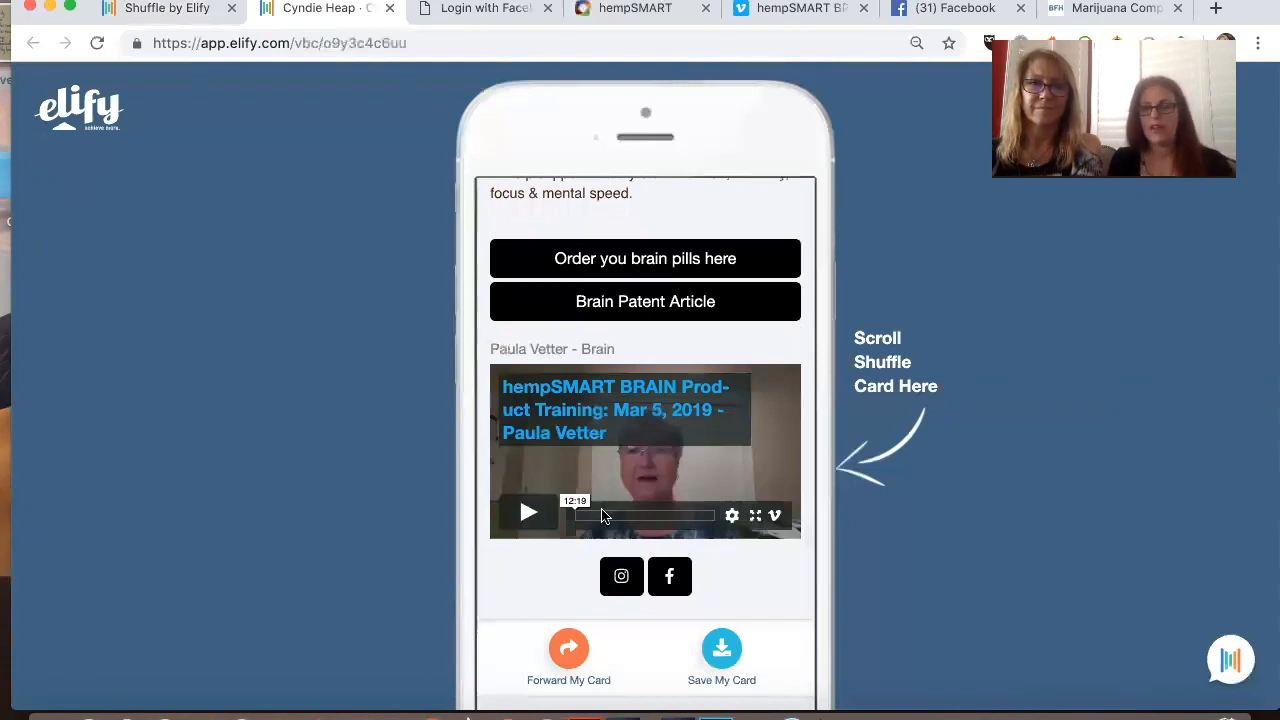
{"action": "scroll", "coordinate": [601, 510], "scroll_direction": "down", "scroll_amount": 2}
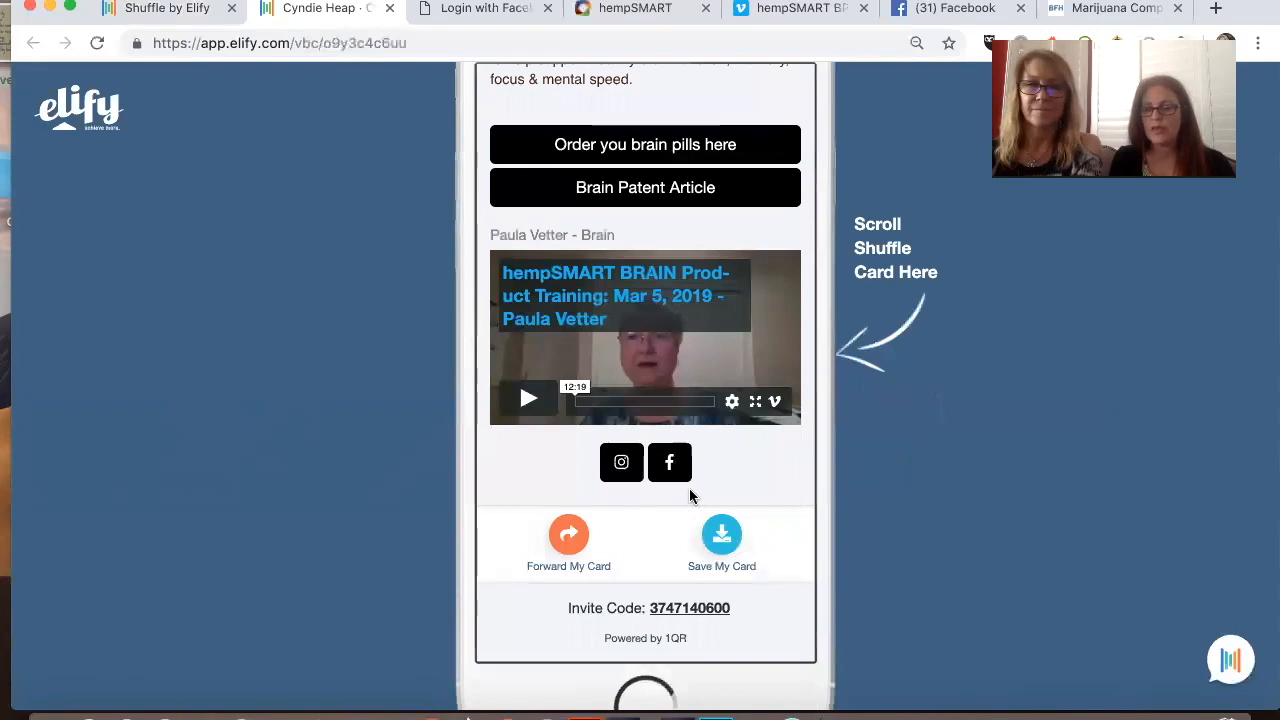
{"action": "scroll", "coordinate": [714, 501], "scroll_direction": "up", "scroll_amount": 1}
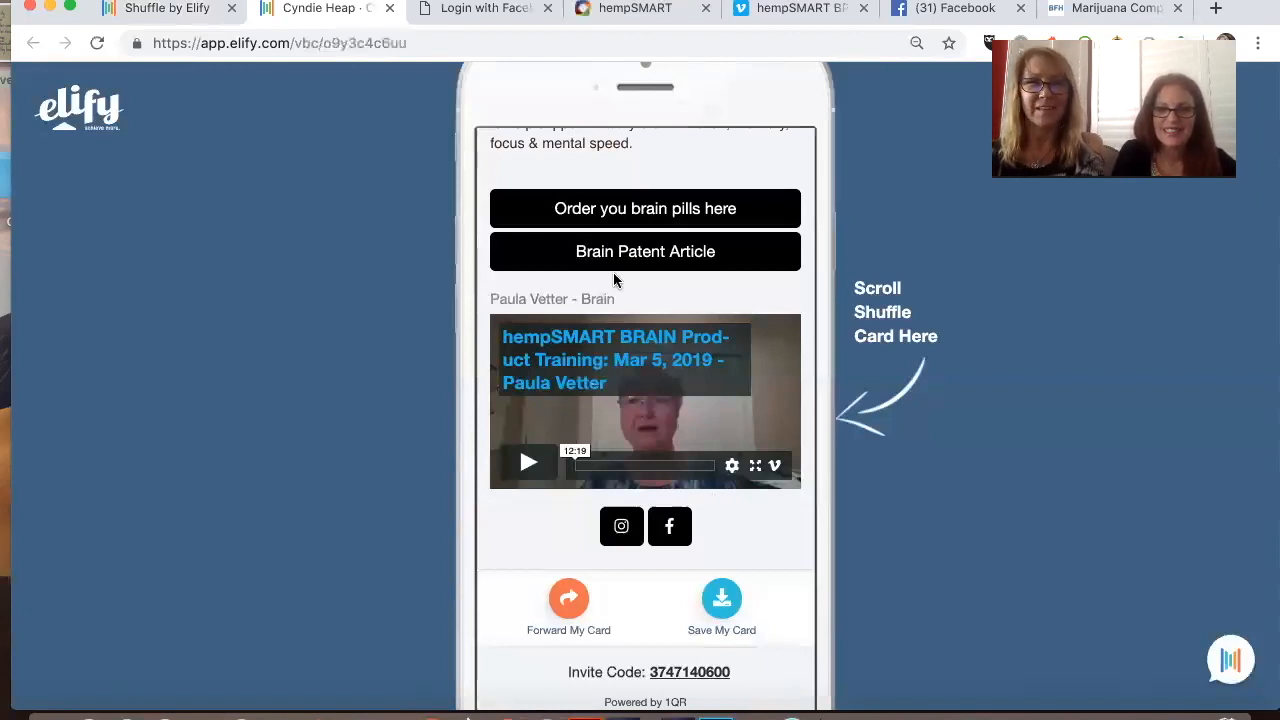
{"action": "scroll", "coordinate": [613, 274], "scroll_direction": "down", "scroll_amount": 2}
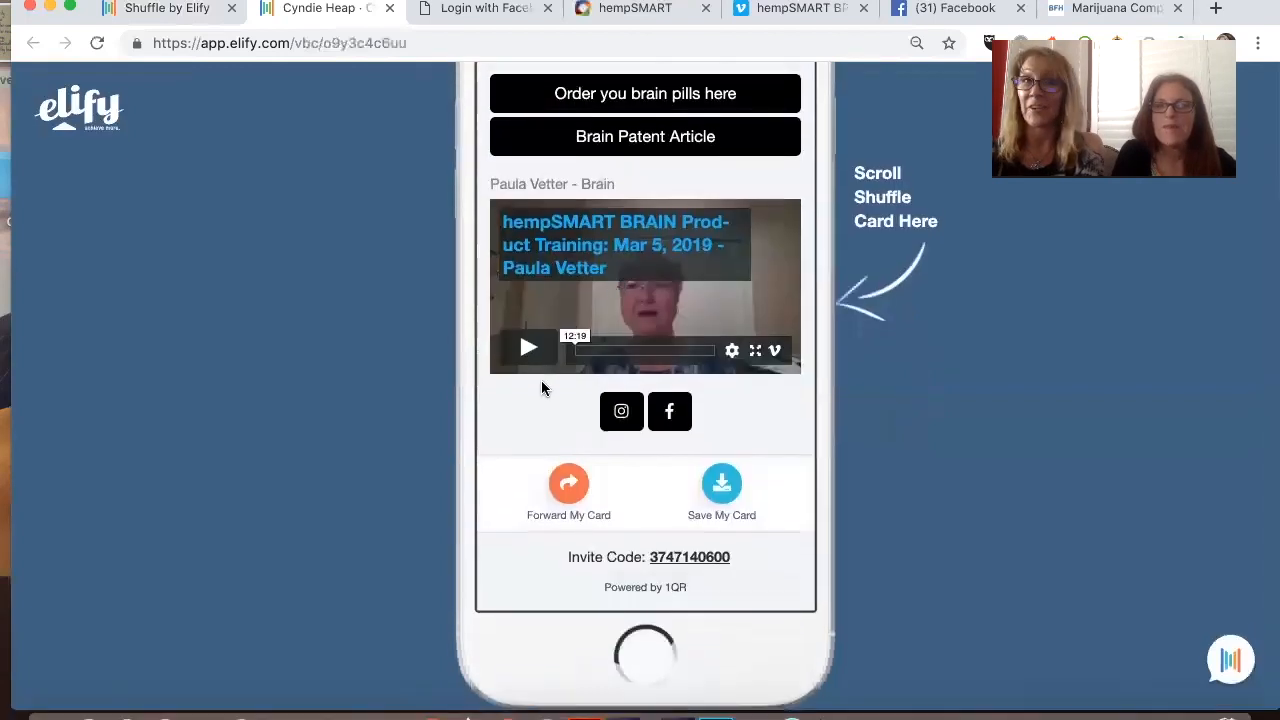